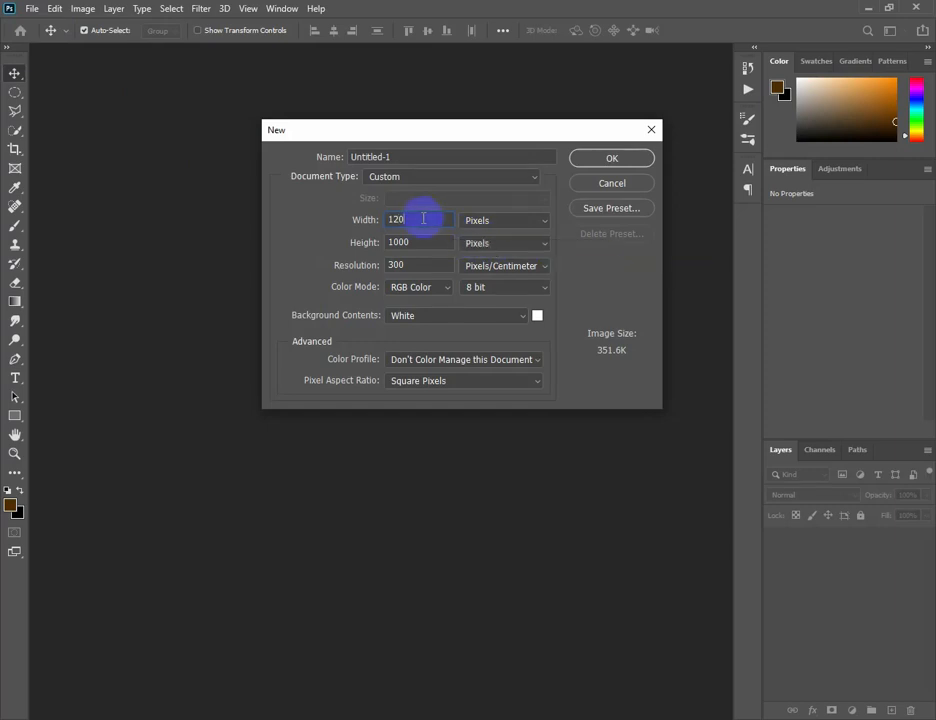
# Step: Create a new document 1200 pixels wide and 1000 pixels high with a white background
pyautogui.write('0')
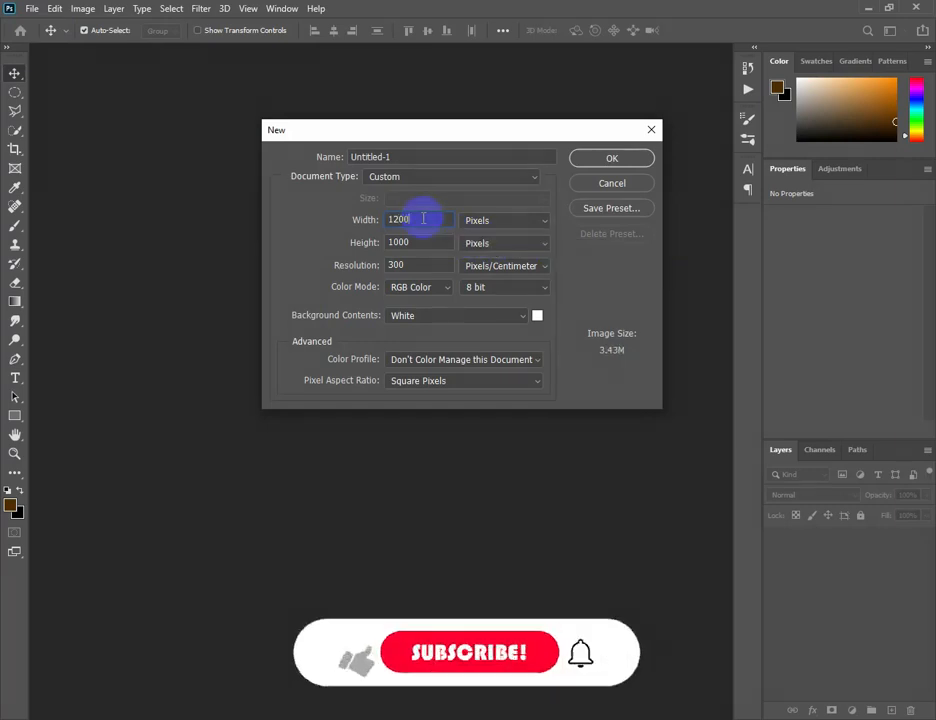
pyautogui.click(605, 165)
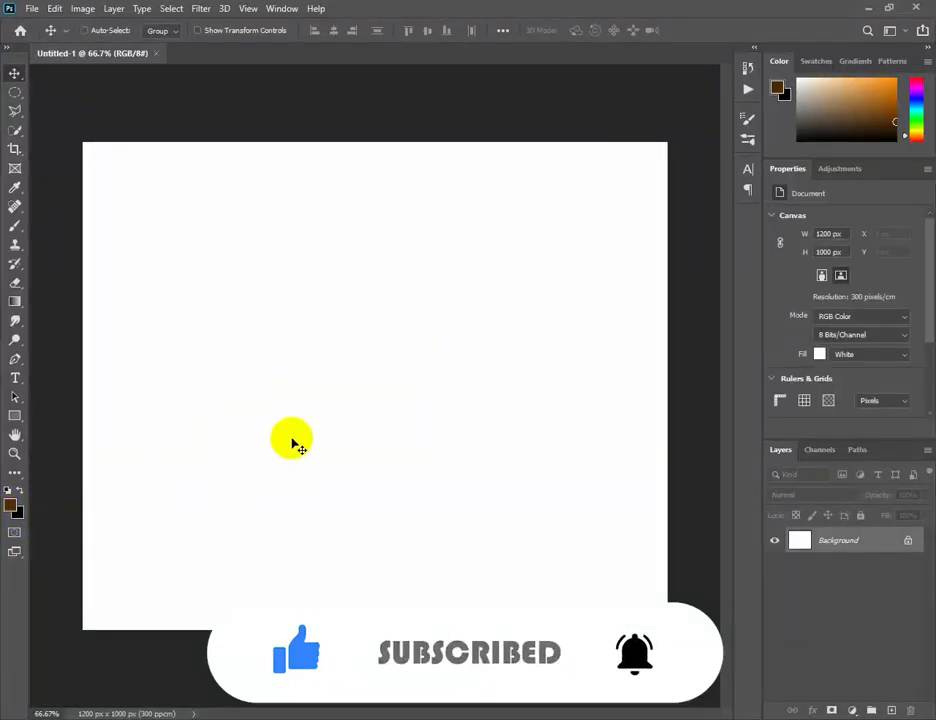
# Step: Fill the background layer with black and duplicate it
pyautogui.hotkey('ctrl', 'BackSpace')
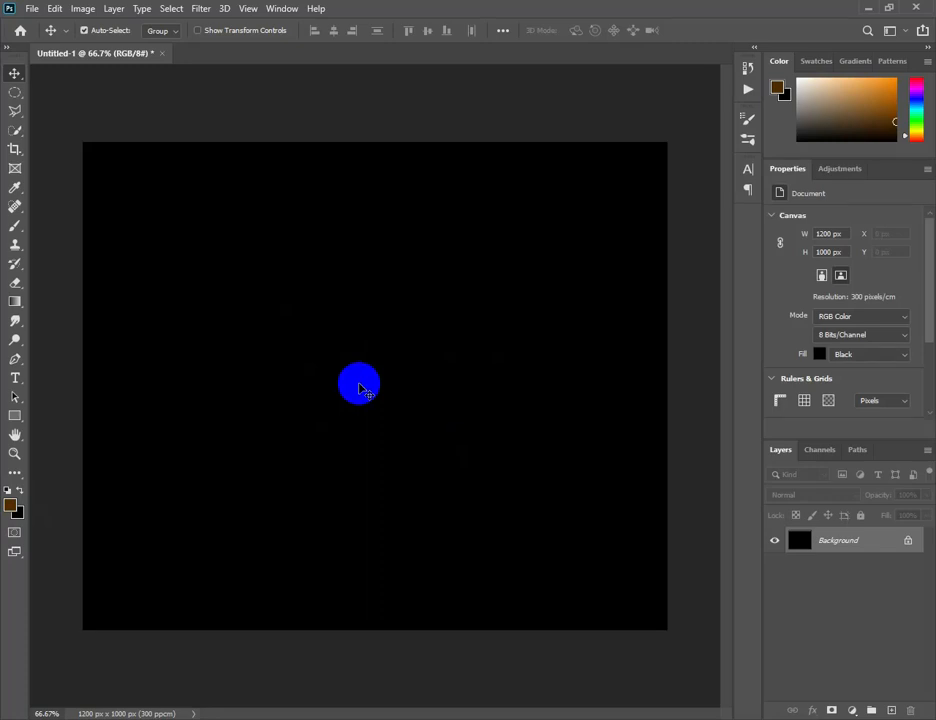
pyautogui.hotkey('ctrl', 'j')
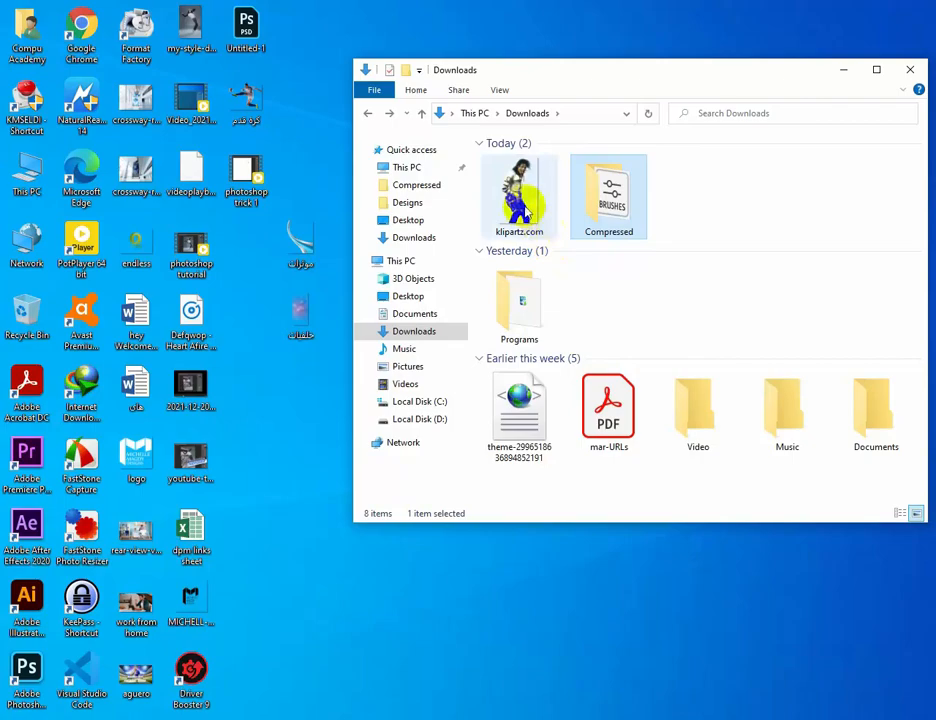
# Step: Place the klipartz.com image from the Downloads folder into the document
pyautogui.moveTo(524, 210); pyautogui.dragTo(240, 695)
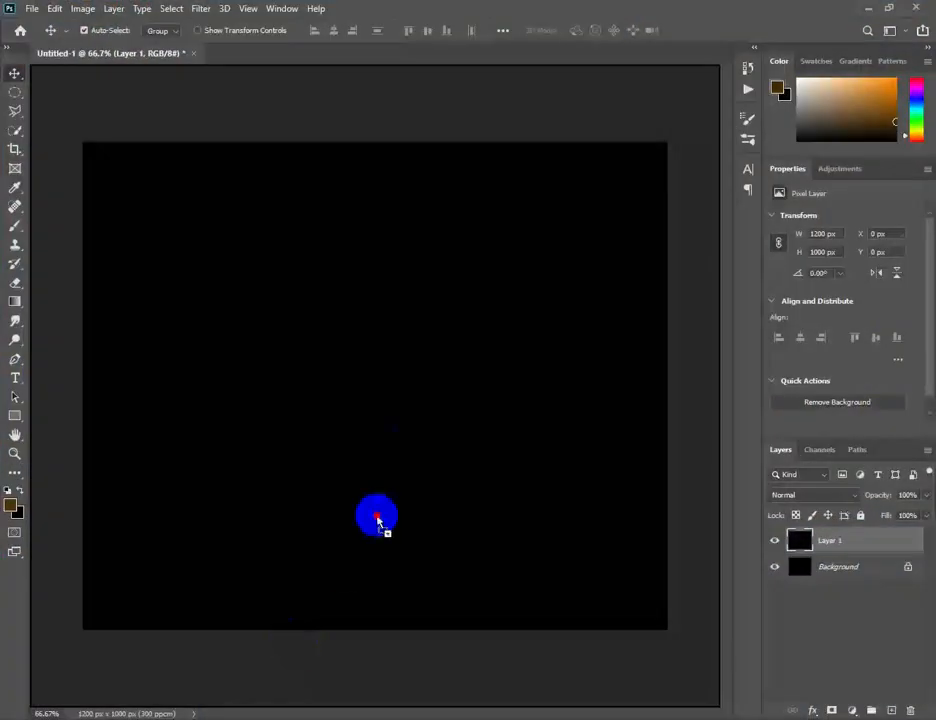
pyautogui.moveTo(376, 514); pyautogui.dragTo(405, 414)
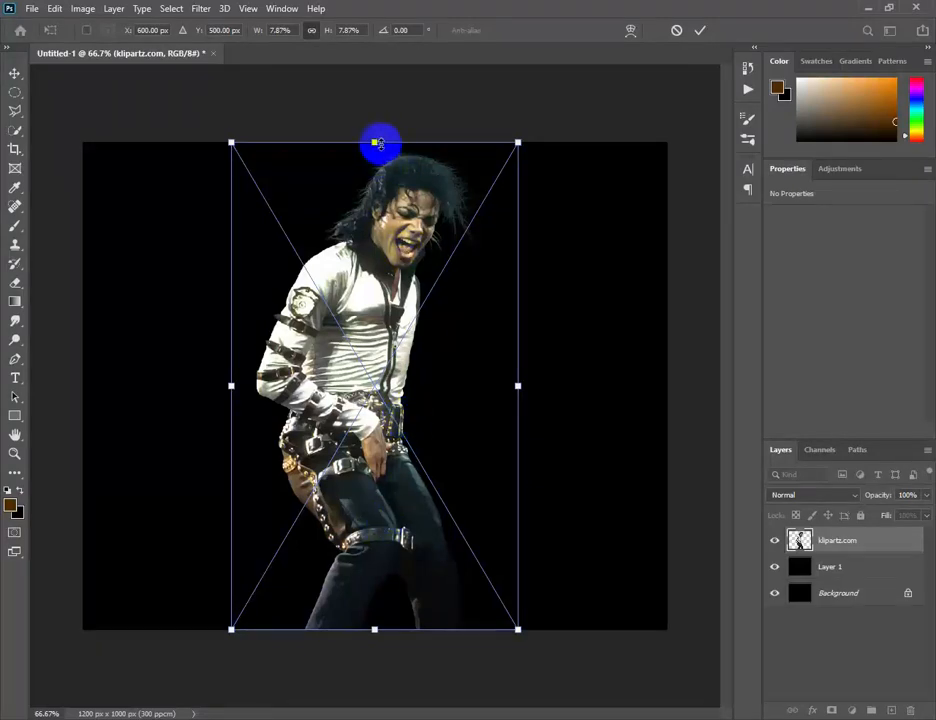
# Step: Enlarge the placed image proportionally to about 14.86% and shift it down so the head and torso fill the canvas
pyautogui.moveTo(378, 143); pyautogui.dragTo(376, 81)
pyautogui.moveTo(385, 252); pyautogui.dragTo(380, 478)
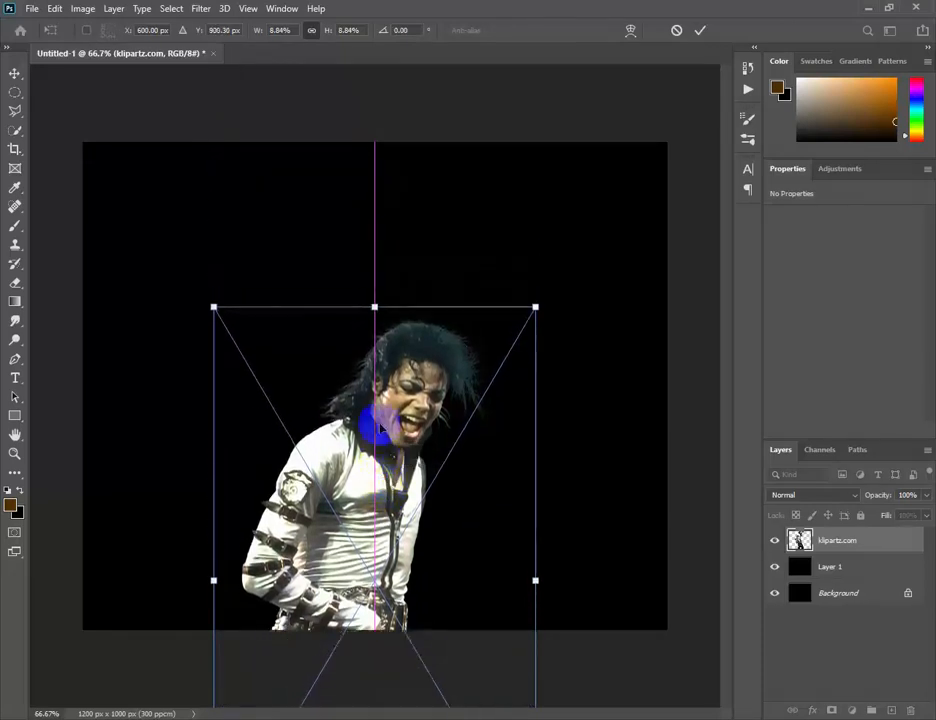
pyautogui.moveTo(371, 320); pyautogui.dragTo(394, 143)
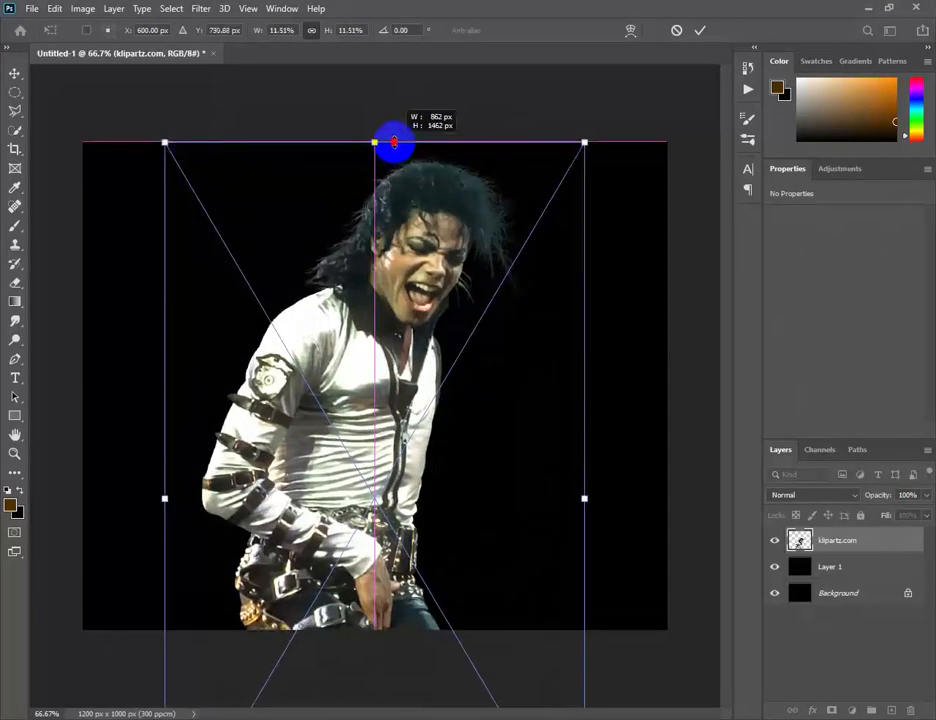
pyautogui.moveTo(407, 261); pyautogui.dragTo(399, 340)
pyautogui.moveTo(380, 265); pyautogui.dragTo(401, 144)
pyautogui.moveTo(405, 238); pyautogui.dragTo(400, 292)
pyautogui.moveTo(375, 195); pyautogui.dragTo(374, 110)
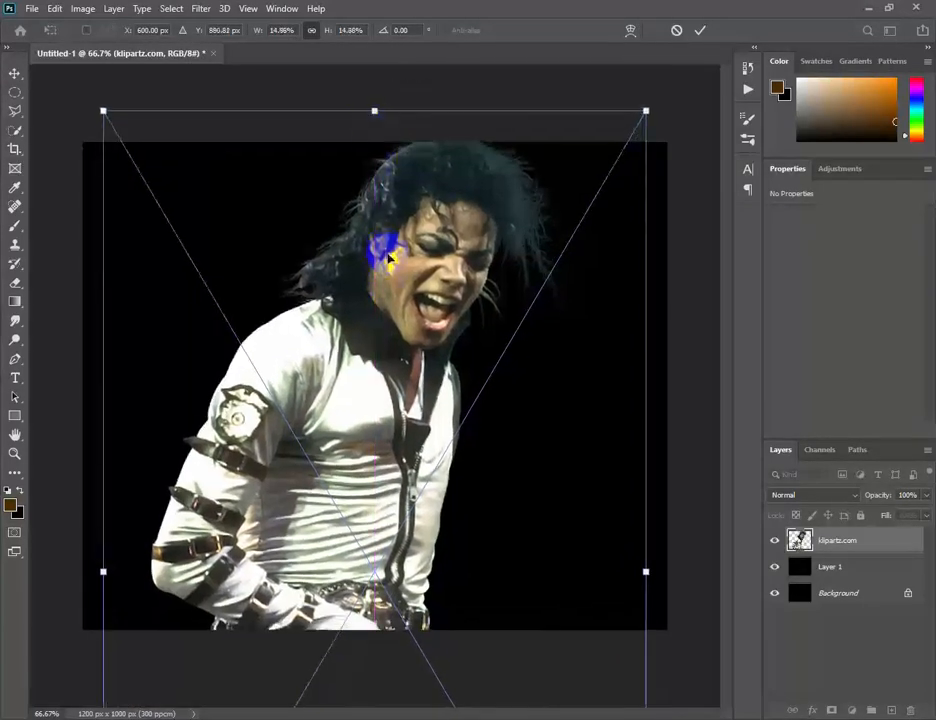
pyautogui.moveTo(382, 244); pyautogui.dragTo(393, 349)
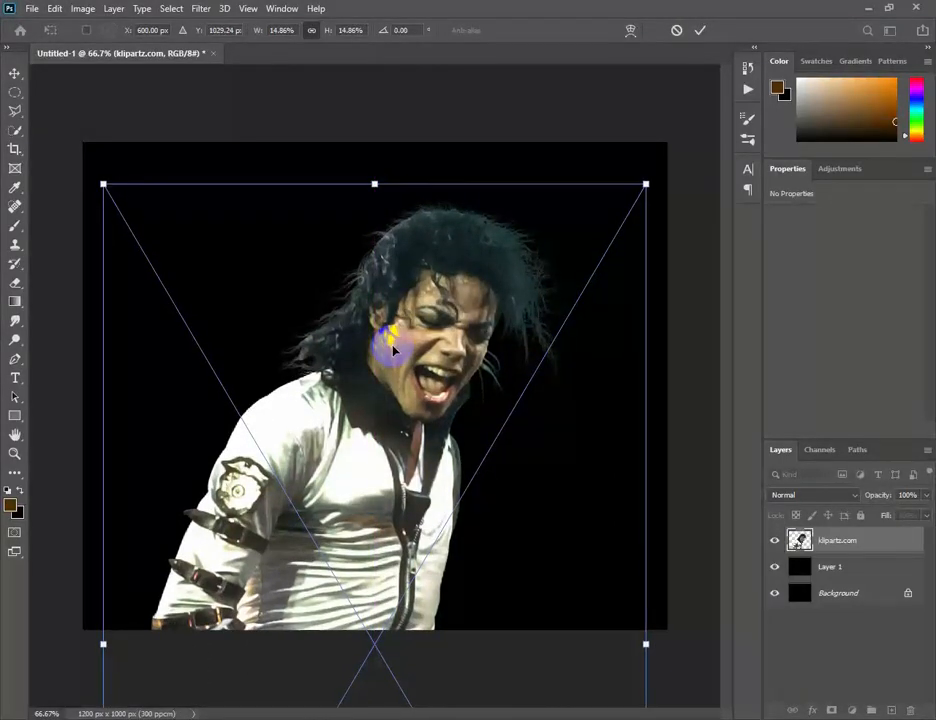
pyautogui.press('Return')
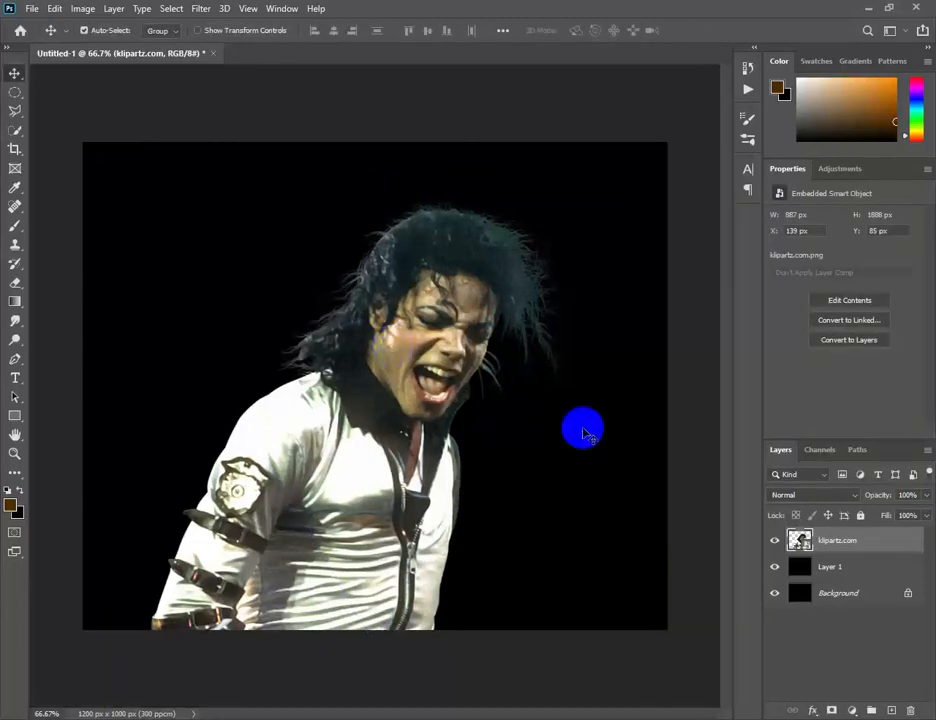
# Step: Move the klipartz.com layer below Layer 1 and choose a textured 2500 px brush for the Eraser on Layer 1
pyautogui.moveTo(841, 553)
pyautogui.mouseDown()
pyautogui.moveTo(815, 562)
pyautogui.moveTo(842, 578)
pyautogui.mouseUp()
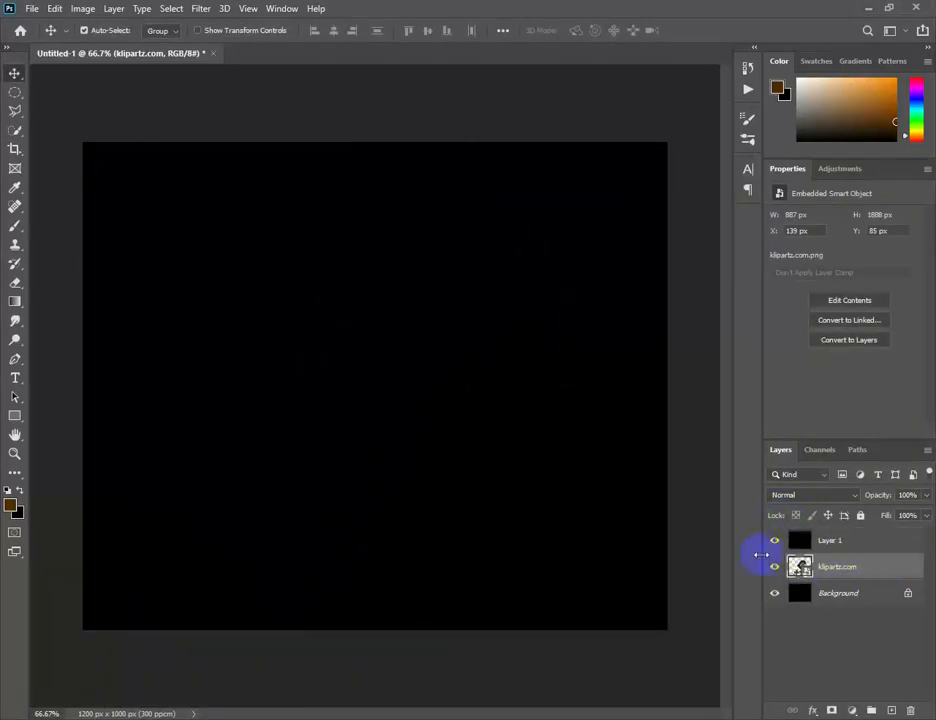
pyautogui.click(19, 233)
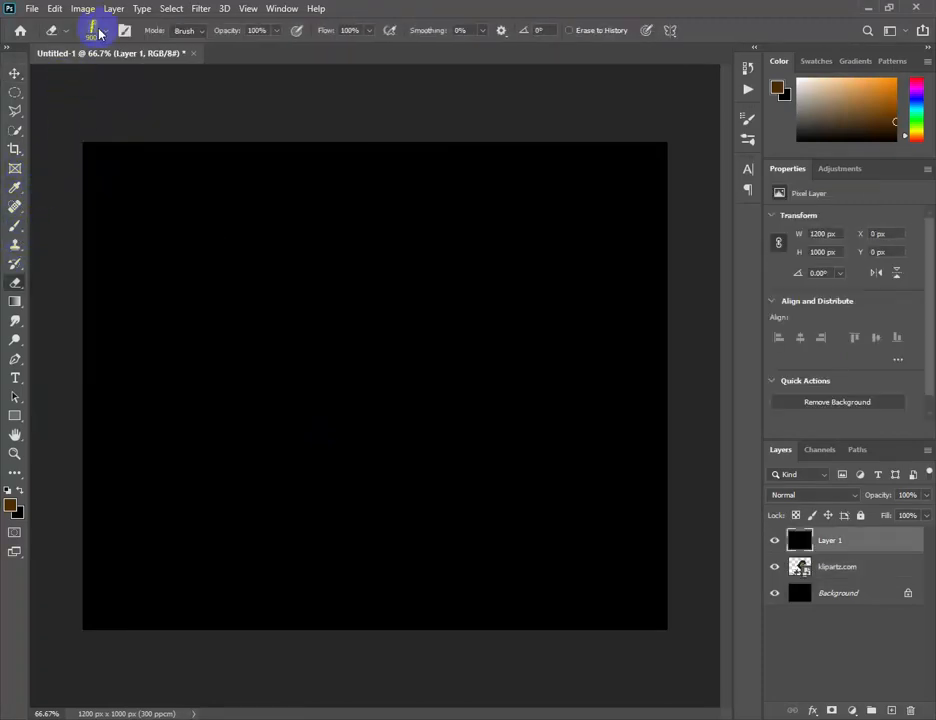
pyautogui.click(103, 31)
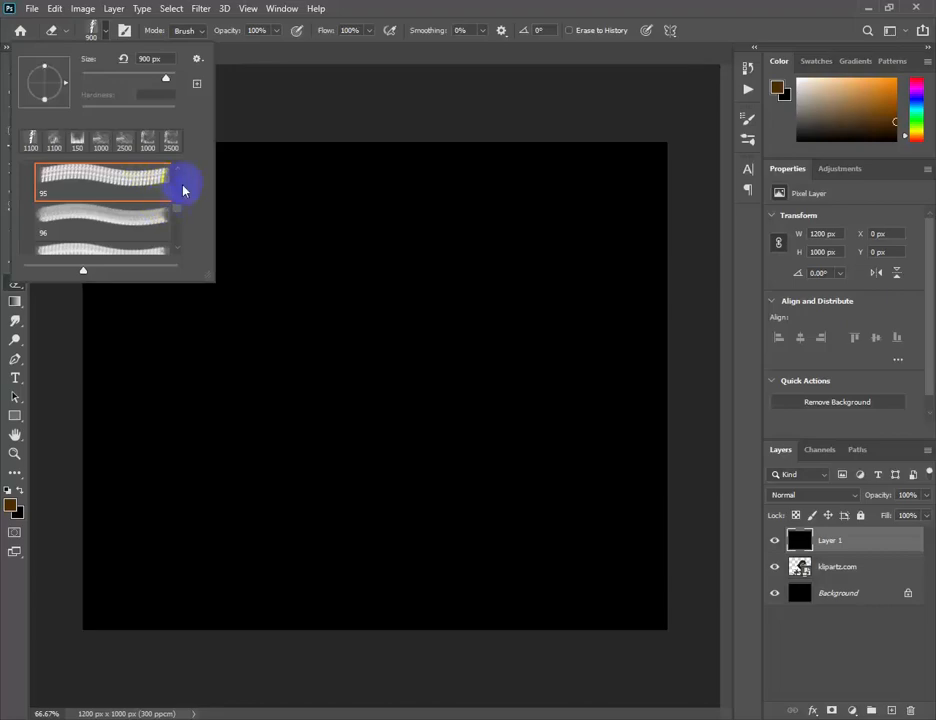
pyautogui.moveTo(177, 206); pyautogui.dragTo(177, 226)
pyautogui.doubleClick(136, 211)
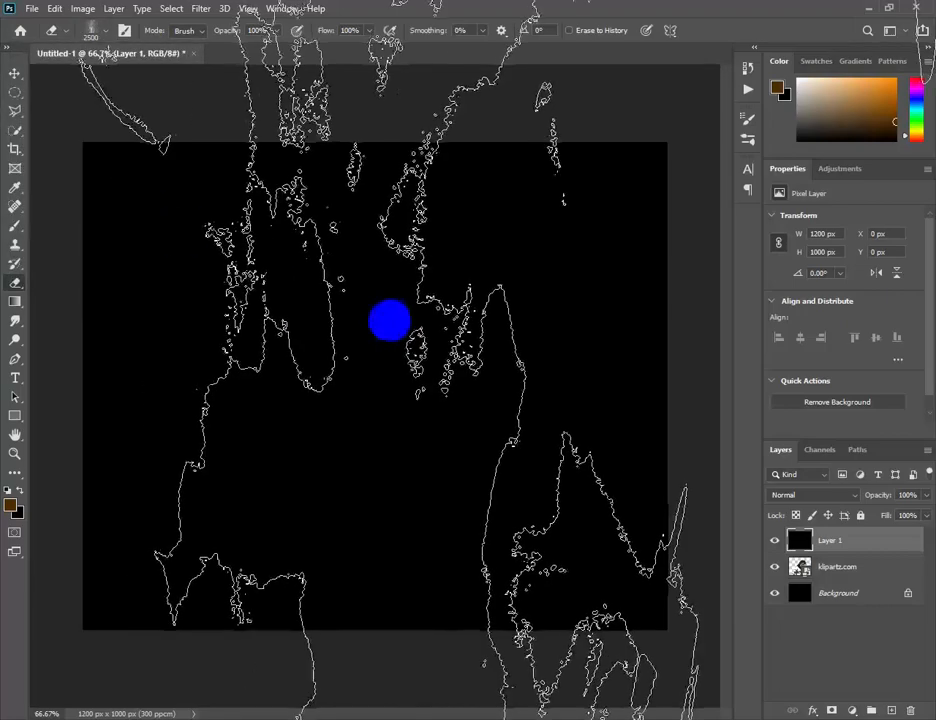
# Step: Reduce the Eraser brush to about 500 px and erase Layer 1 over the figure's lower torso
pyautogui.press('[')
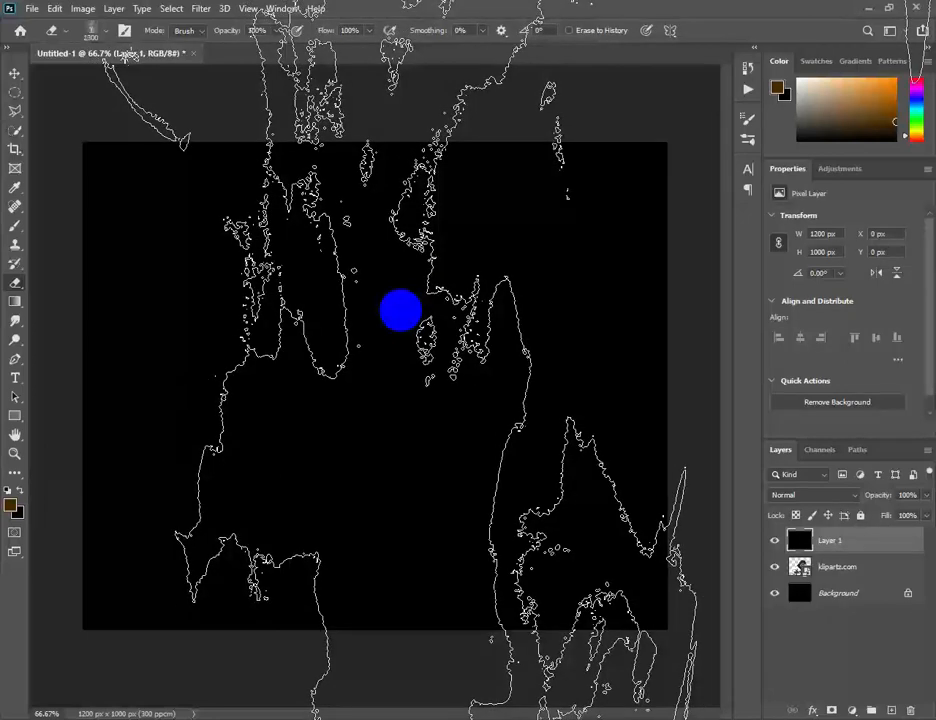
pyautogui.press('[')
pyautogui.press('[')
pyautogui.press('[')
pyautogui.press('[')
pyautogui.press('[')
pyautogui.press('[')
pyautogui.press('[')
pyautogui.press('[')
pyautogui.press('[')
pyautogui.press('[')
pyautogui.press('[')
pyautogui.press('[')
pyautogui.press('[')
pyautogui.press('[')
pyautogui.press('[')
pyautogui.press('[')
pyautogui.press('[')
pyautogui.press('[')
pyautogui.press('[')
pyautogui.press('[')
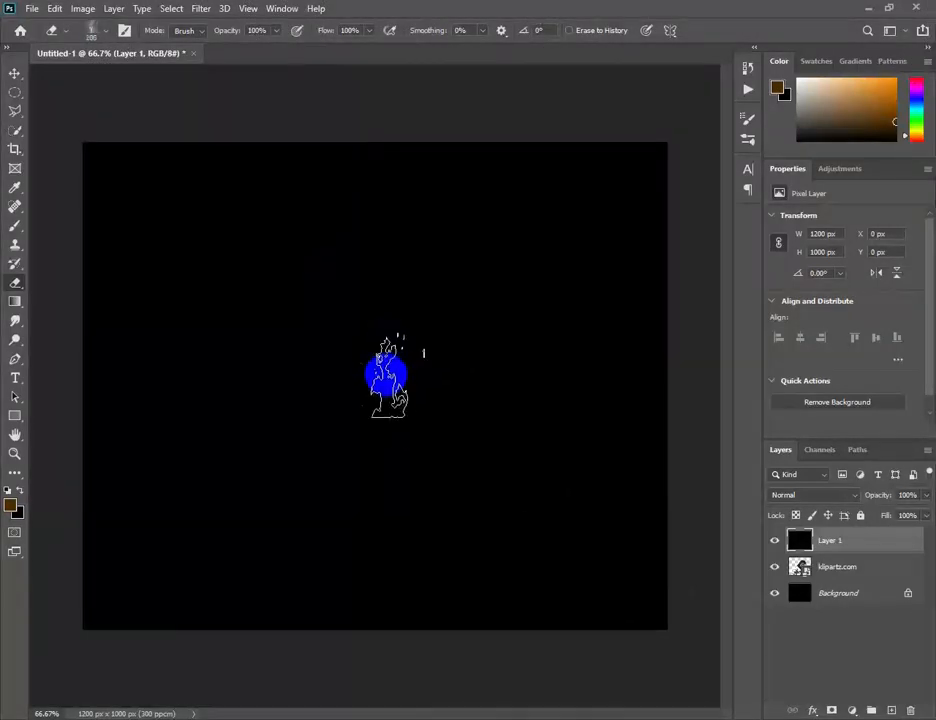
pyautogui.press(']')
pyautogui.press(']')
pyautogui.press(']')
pyautogui.press(']')
pyautogui.press(']')
pyautogui.press(']')
pyautogui.press(']')
pyautogui.press(']')
pyautogui.press(']')
pyautogui.click(376, 508)
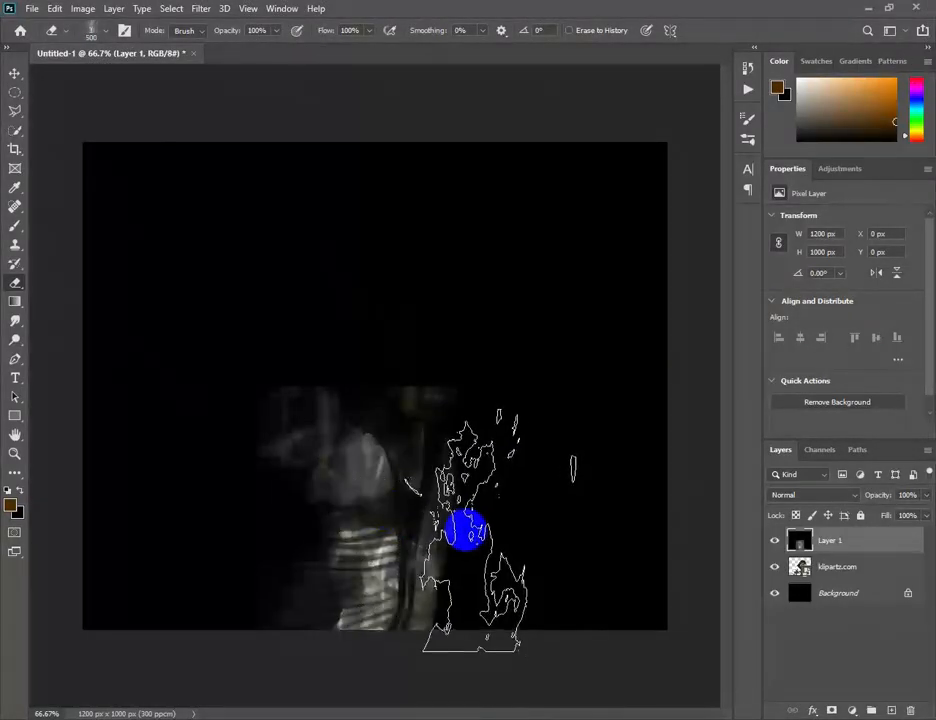
# Step: Erase more of Layer 1 over the face, hair and jacket with the textured Eraser at about 600 px
pyautogui.moveTo(466, 530)
pyautogui.mouseDown()
pyautogui.moveTo(371, 523)
pyautogui.moveTo(375, 414)
pyautogui.moveTo(420, 487)
pyautogui.moveTo(429, 544)
pyautogui.moveTo(384, 401)
pyautogui.moveTo(381, 319)
pyautogui.moveTo(400, 322)
pyautogui.moveTo(463, 489)
pyautogui.moveTo(443, 569)
pyautogui.moveTo(370, 563)
pyautogui.moveTo(361, 522)
pyautogui.moveTo(362, 504)
pyautogui.moveTo(405, 631)
pyautogui.moveTo(390, 519)
pyautogui.moveTo(401, 403)
pyautogui.moveTo(421, 379)
pyautogui.moveTo(420, 461)
pyautogui.moveTo(452, 693)
pyautogui.moveTo(468, 513)
pyautogui.moveTo(445, 402)
pyautogui.moveTo(456, 348)
pyautogui.moveTo(441, 696)
pyautogui.moveTo(417, 364)
pyautogui.moveTo(402, 334)
pyautogui.moveTo(373, 316)
pyautogui.moveTo(276, 361)
pyautogui.moveTo(211, 560)
pyautogui.moveTo(288, 583)
pyautogui.moveTo(352, 525)
pyautogui.moveTo(475, 567)
pyautogui.moveTo(465, 336)
pyautogui.moveTo(537, 340)
pyautogui.moveTo(611, 406)
pyautogui.moveTo(592, 338)
pyautogui.moveTo(636, 325)
pyautogui.moveTo(611, 435)
pyautogui.moveTo(564, 533)
pyautogui.moveTo(521, 571)
pyautogui.moveTo(490, 579)
pyautogui.moveTo(126, 567)
pyautogui.moveTo(90, 520)
pyautogui.mouseUp()
pyautogui.press('[')
pyautogui.press(']')
pyautogui.press(']')
pyautogui.press('[')
pyautogui.press('[')
pyautogui.press(']')
pyautogui.press(']')
pyautogui.press('[')
pyautogui.press('[')
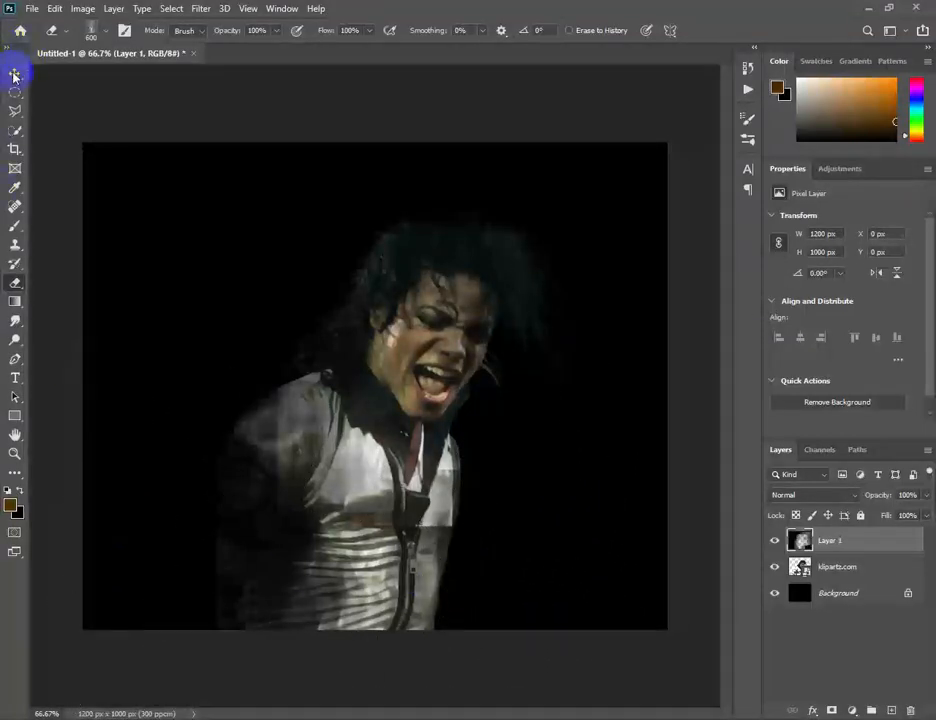
# Step: Shrink the Eraser brush to about 90 px and erase more of Layer 1 over the white shirt
pyautogui.click(14, 74)
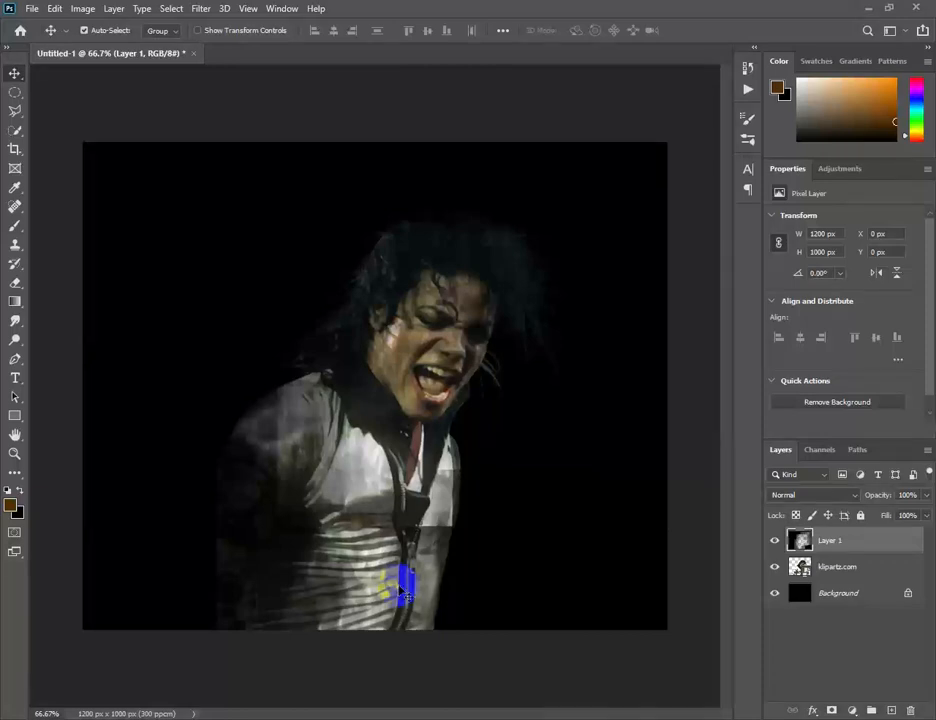
pyautogui.hotkey('ctrl', '+')
pyautogui.moveTo(408, 497); pyautogui.dragTo(368, 526)
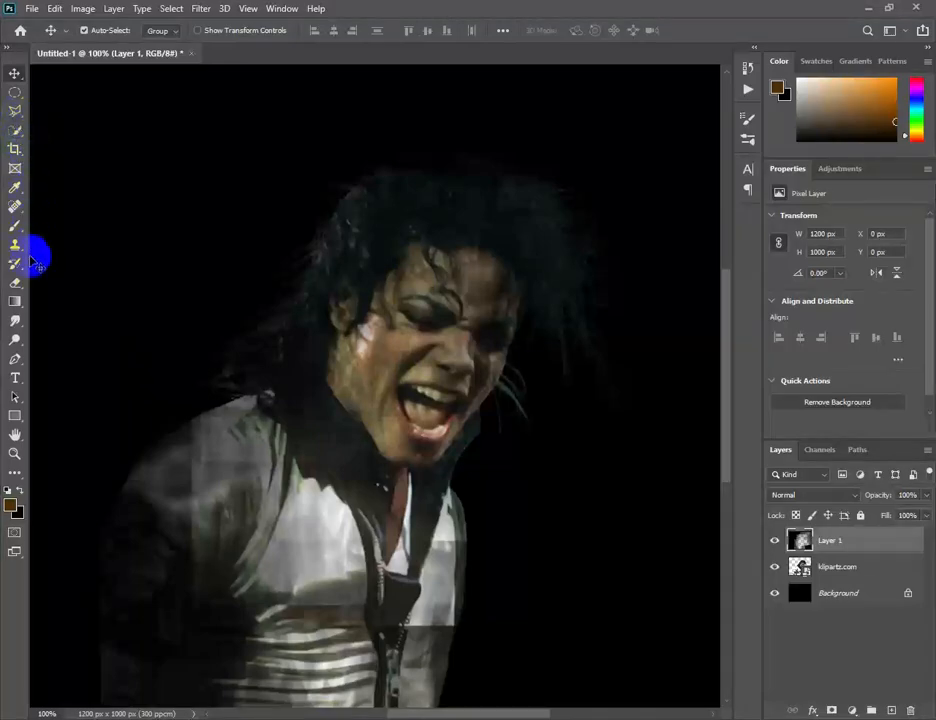
pyautogui.click(15, 226)
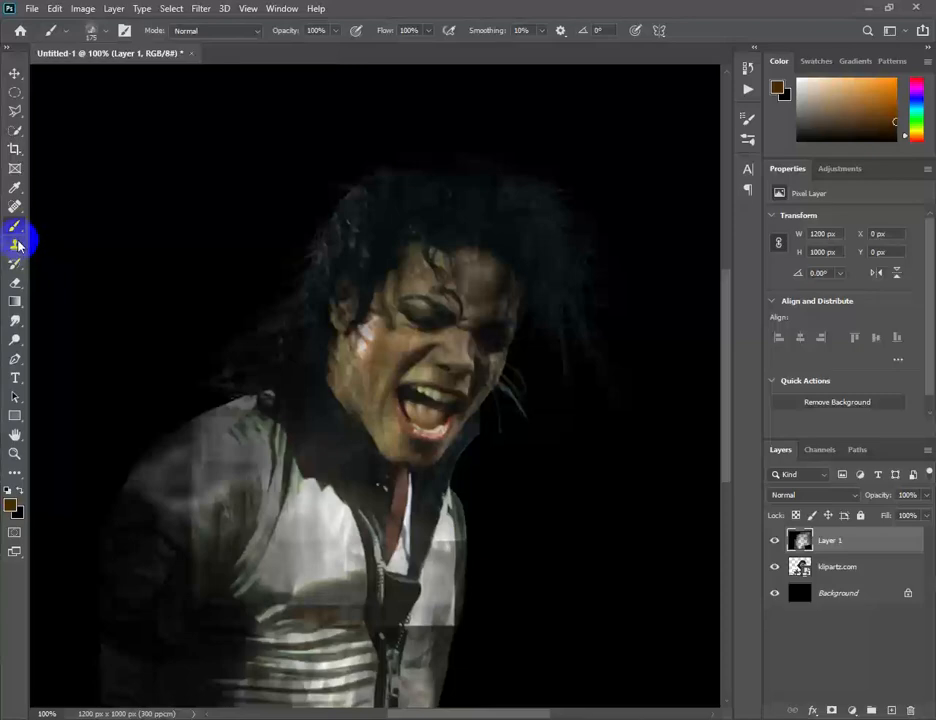
pyautogui.click(15, 285)
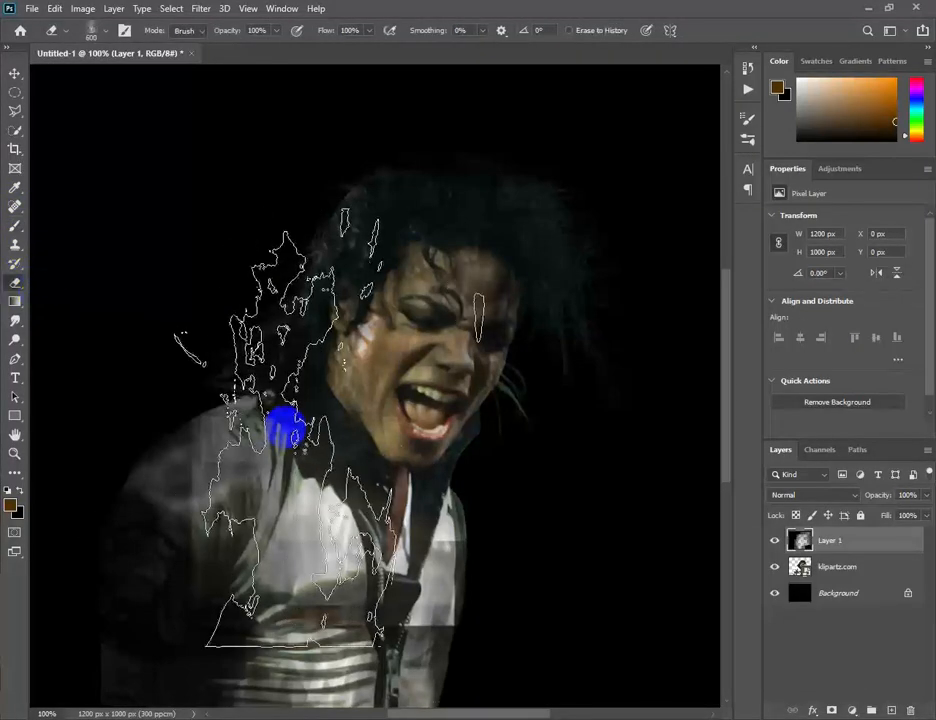
pyautogui.press('[')
pyautogui.press('[')
pyautogui.press('[')
pyautogui.press('[')
pyautogui.press('[')
pyautogui.press('[')
pyautogui.press('[')
pyautogui.press('[')
pyautogui.press('[')
pyautogui.press('[')
pyautogui.press('[')
pyautogui.press('[')
pyautogui.press('[')
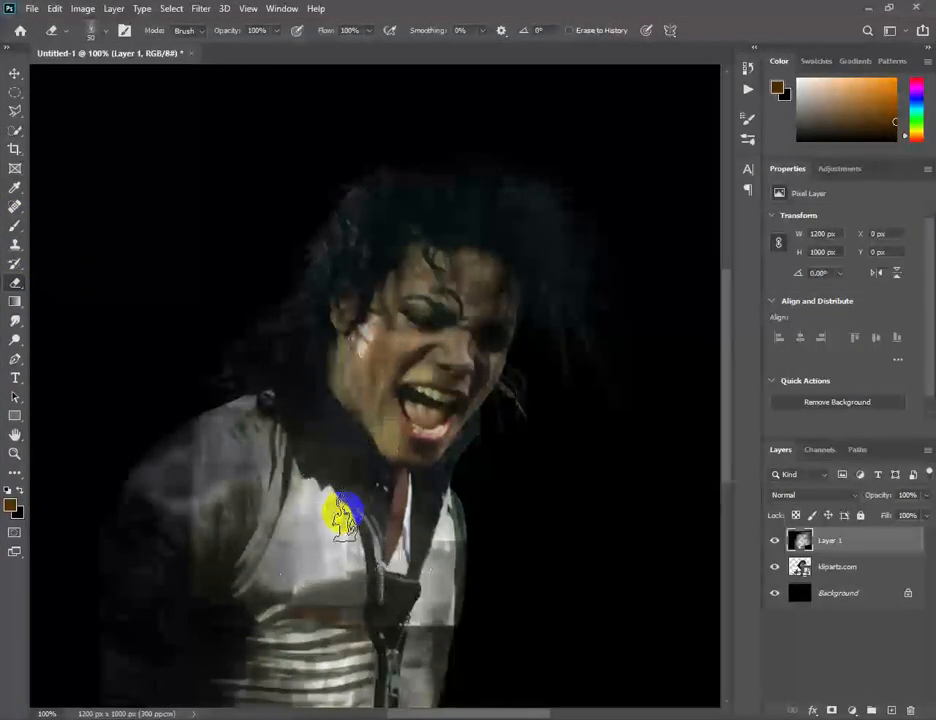
pyautogui.press(']')
pyautogui.press(']')
pyautogui.press(']')
pyautogui.press(']')
pyautogui.press(']')
pyautogui.press(']')
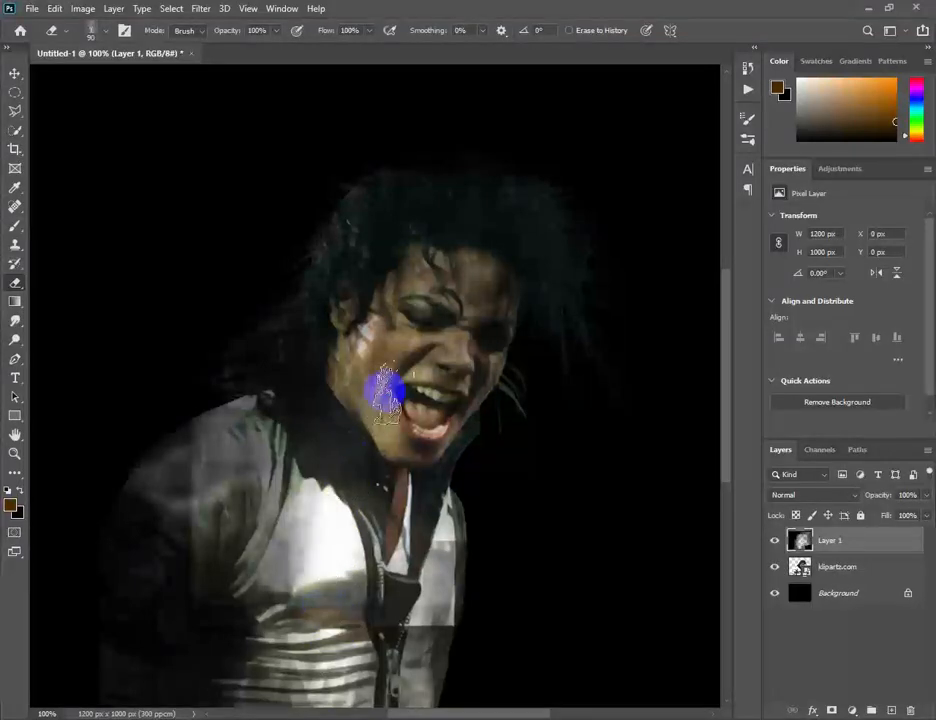
# Step: Erase Layer 1 over the cheek, jaw, nose and eyes with the Eraser at about 90 to 125 px
pyautogui.moveTo(445, 310); pyautogui.dragTo(376, 428)
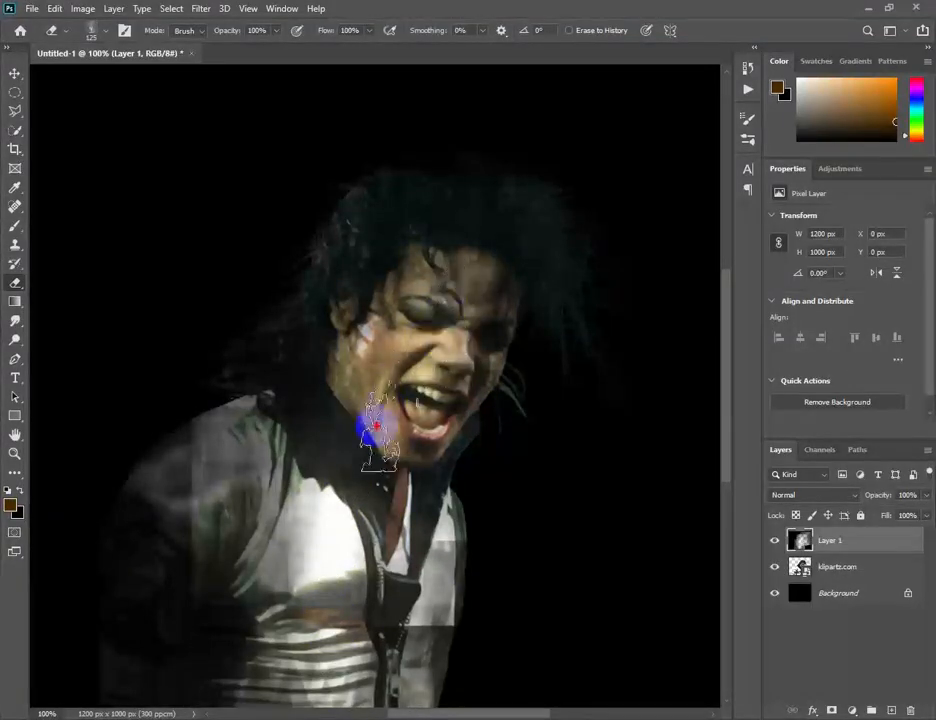
pyautogui.press('[')
pyautogui.moveTo(460, 352); pyautogui.dragTo(477, 342)
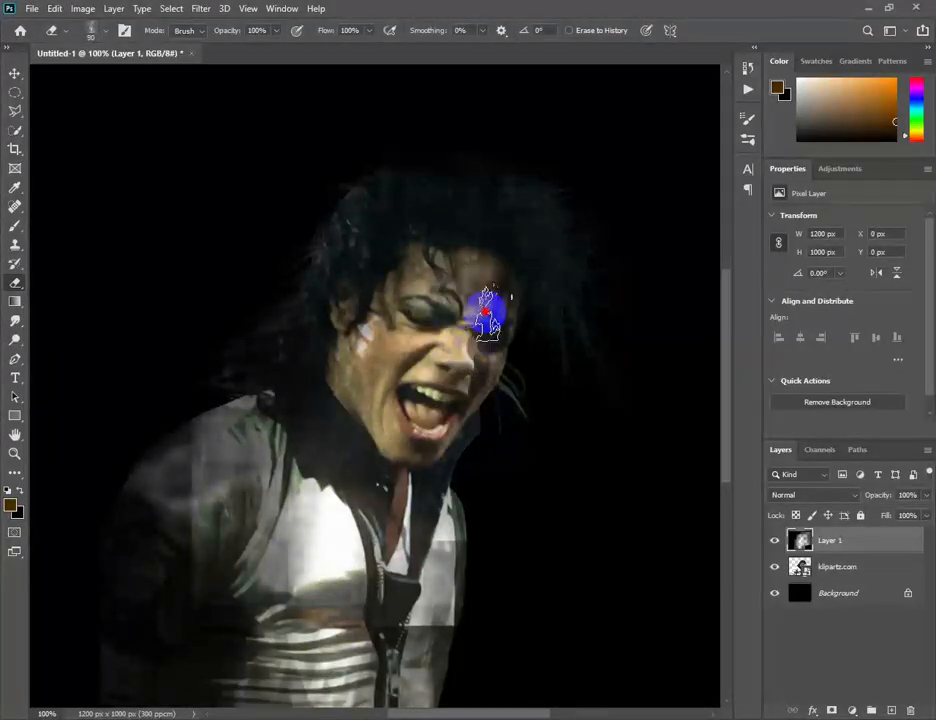
# Step: Enlarge the Eraser brush to about 200 px and erase Layer 1 over the shoulder, sleeve and chest
pyautogui.press(']')
pyautogui.press(']')
pyautogui.press(']')
pyautogui.press(']')
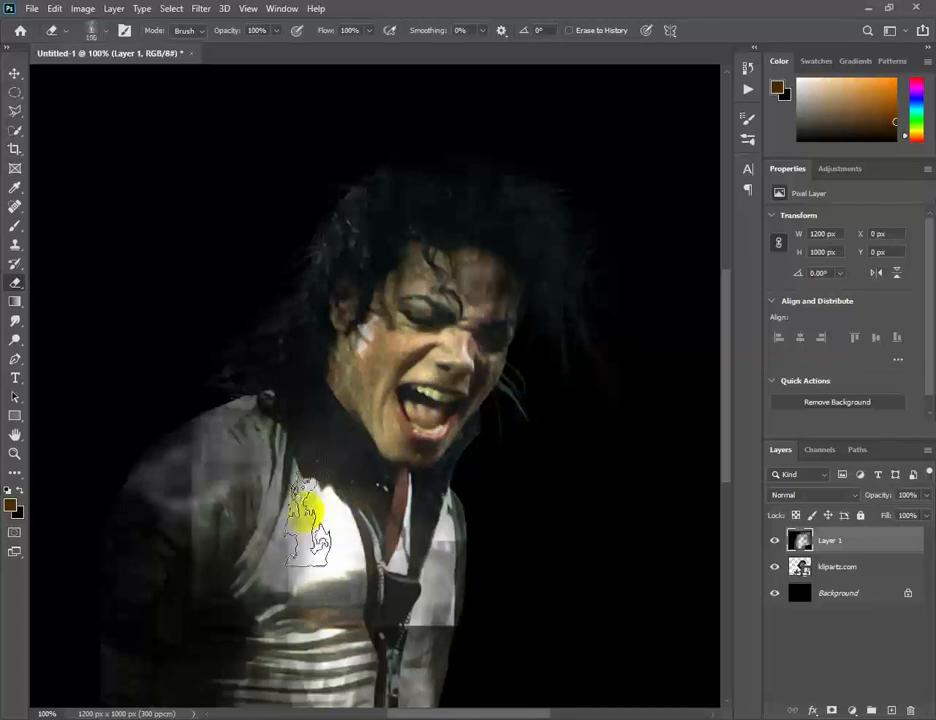
pyautogui.click(236, 509)
pyautogui.moveTo(307, 510)
pyautogui.mouseDown()
pyautogui.moveTo(234, 491)
pyautogui.moveTo(359, 518)
pyautogui.moveTo(251, 511)
pyautogui.moveTo(265, 543)
pyautogui.moveTo(288, 520)
pyautogui.moveTo(270, 506)
pyautogui.moveTo(301, 504)
pyautogui.moveTo(399, 430)
pyautogui.moveTo(432, 320)
pyautogui.moveTo(428, 372)
pyautogui.moveTo(470, 420)
pyautogui.mouseUp()
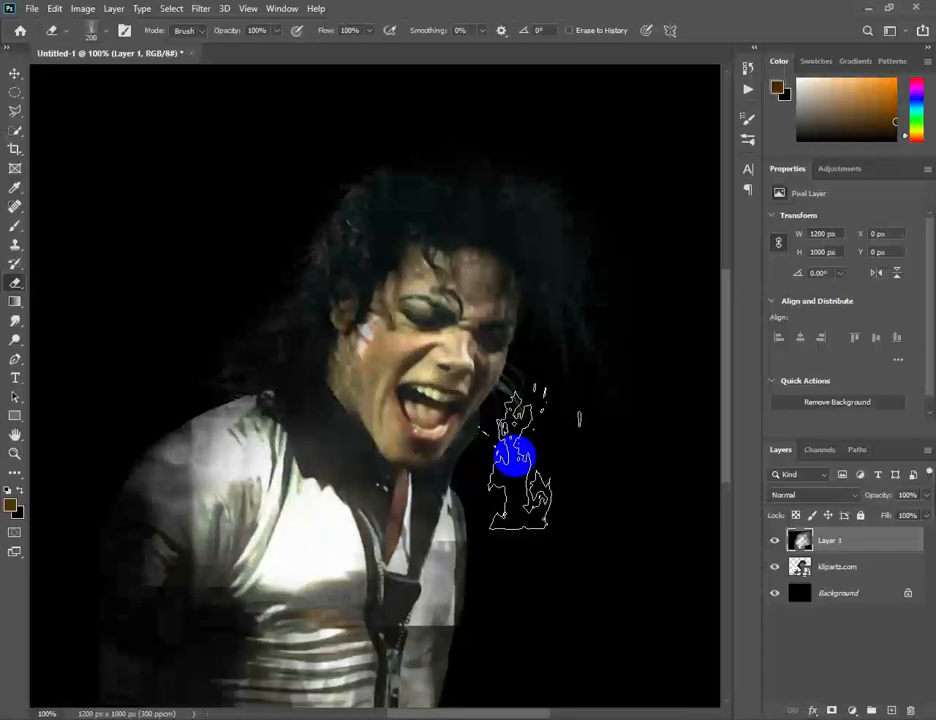
pyautogui.scroll(-2, 513, 457)
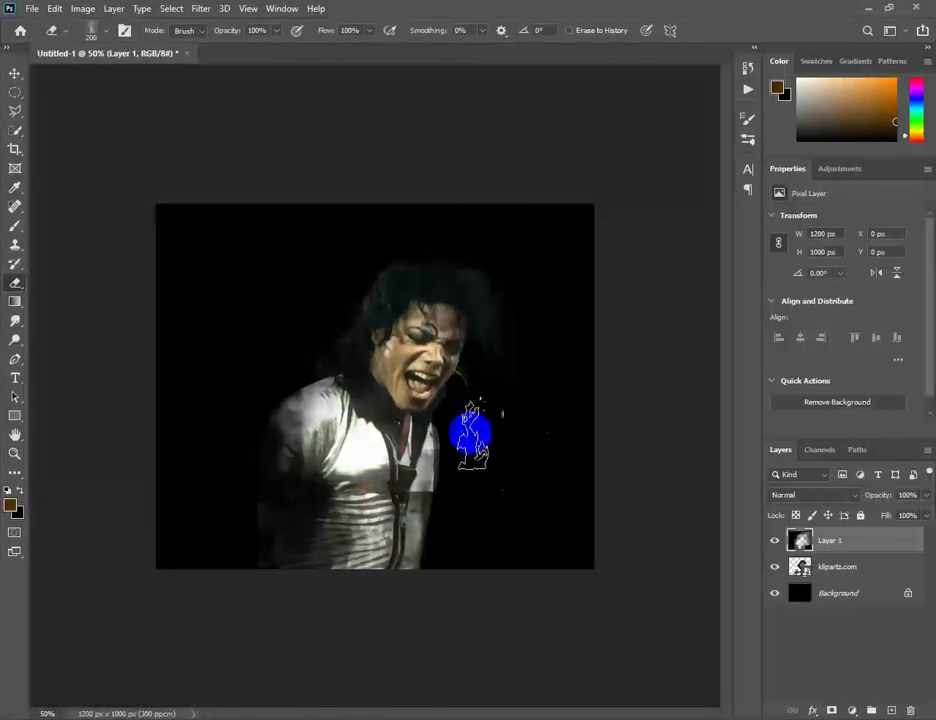
pyautogui.click(13, 73)
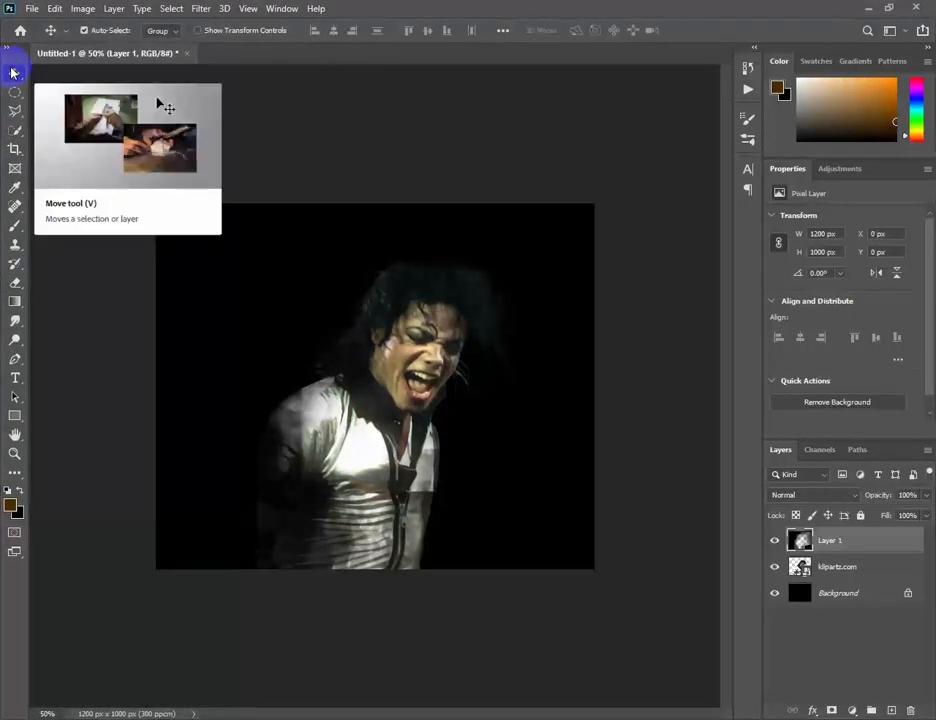
pyautogui.click(566, 675)
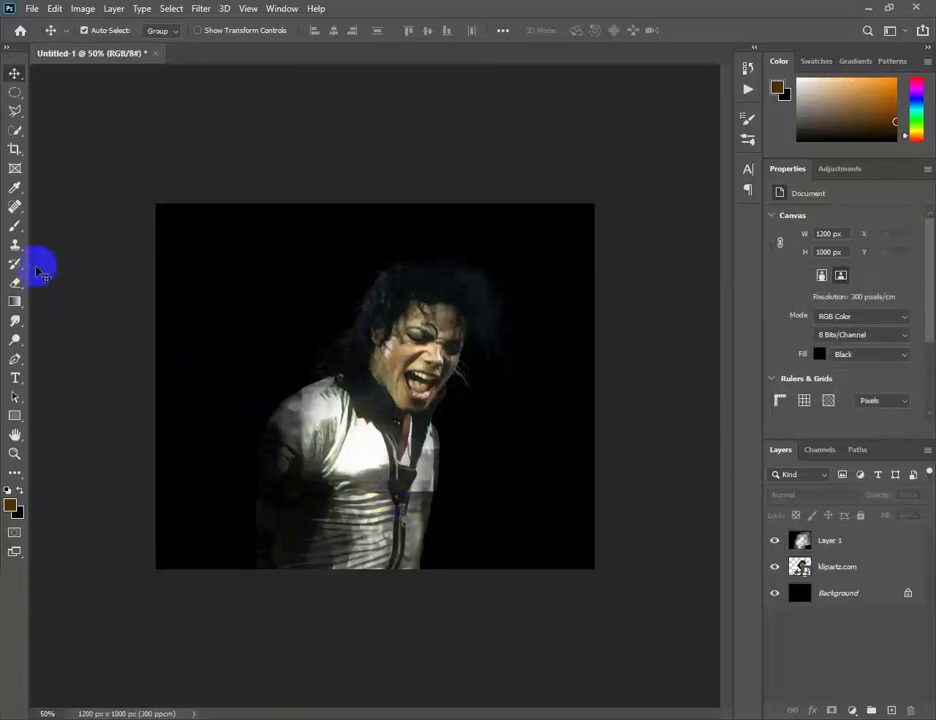
# Step: Add a new empty layer above Layer 1 and activate the Brush tool
pyautogui.click(884, 544)
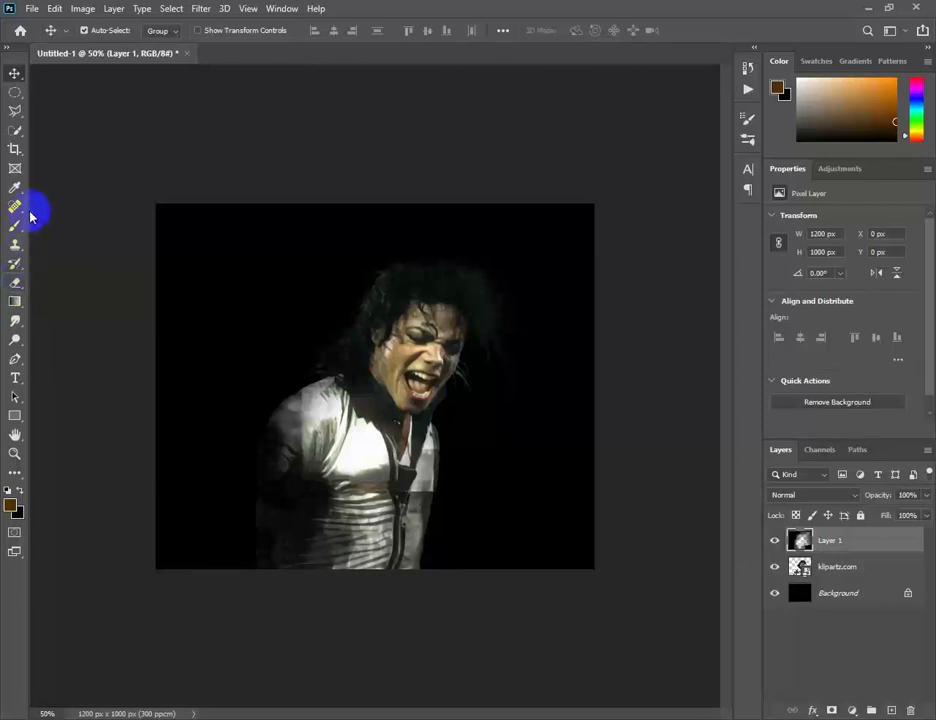
pyautogui.hotkey('ctrl', 'shift', 'alt', 'n')
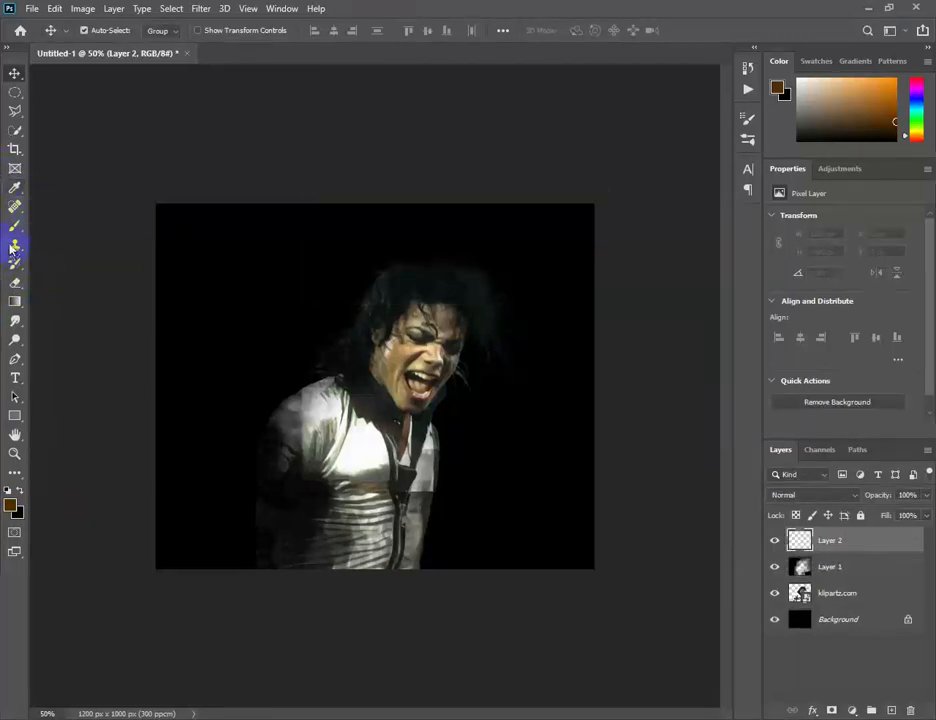
pyautogui.click(16, 231)
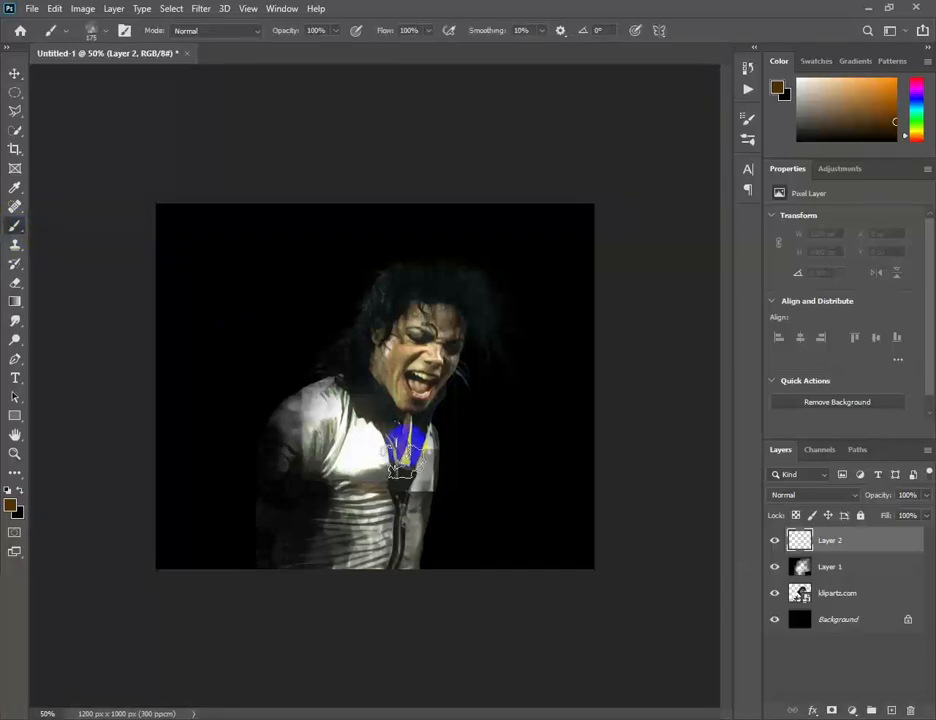
# Step: Enlarge the textured brush to about 1000 px for painting on Layer 2
pyautogui.press(']')
pyautogui.press(']')
pyautogui.press(']')
pyautogui.press(']')
pyautogui.press(']')
pyautogui.press(']')
pyautogui.press(']')
pyautogui.press(']')
pyautogui.press(']')
pyautogui.press(']')
pyautogui.press(']')
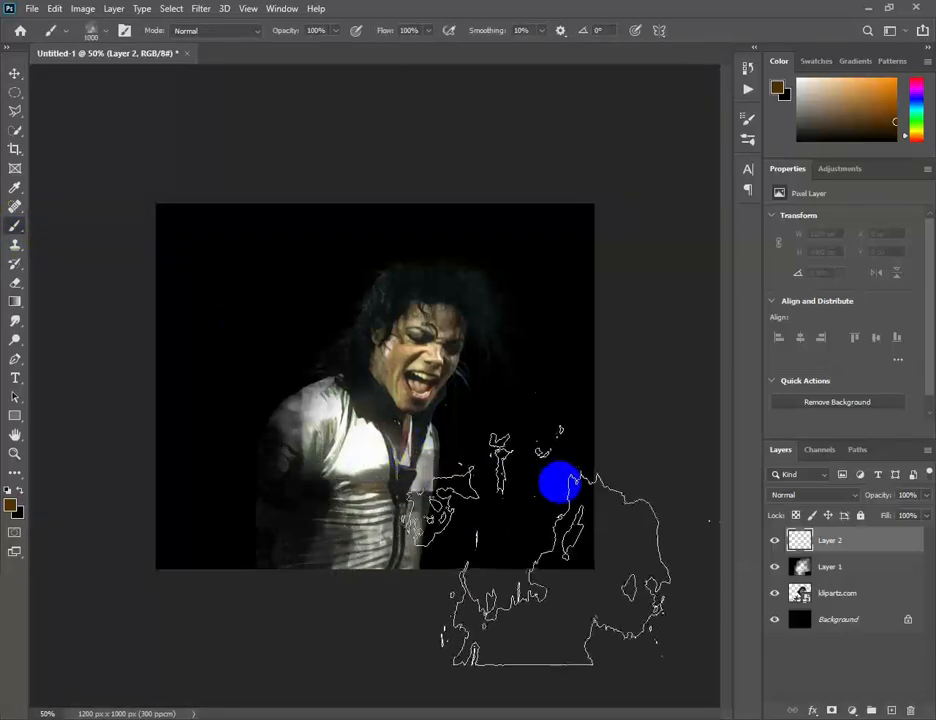
# Step: Try large dark brown texture dabs on Layer 2 on both sides of the portrait
pyautogui.click(620, 485)
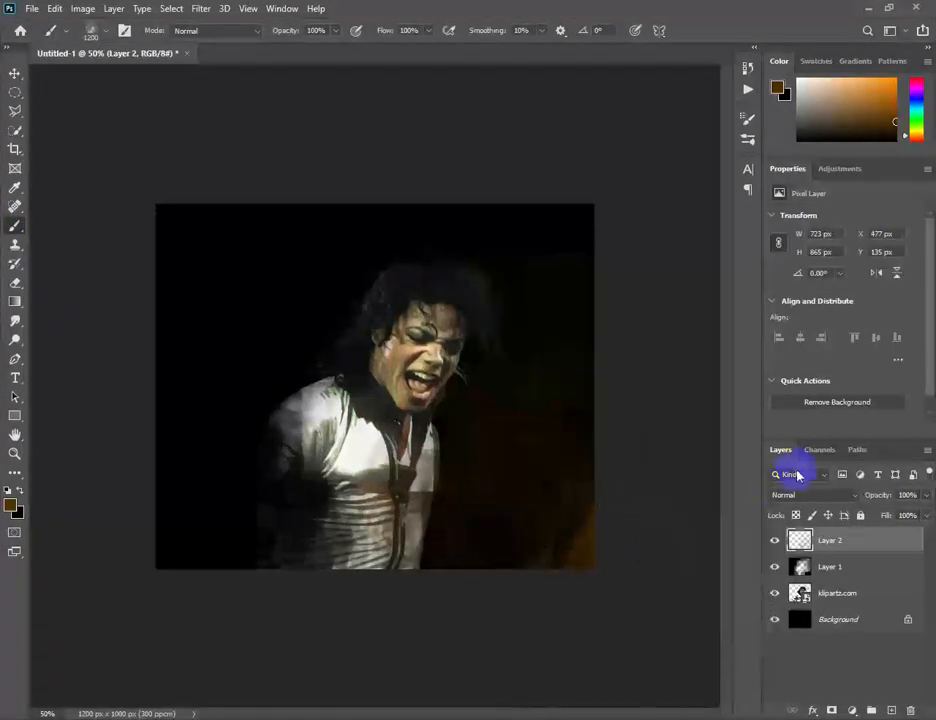
pyautogui.moveTo(145, 388)
pyautogui.mouseDown()
pyautogui.moveTo(163, 581)
pyautogui.moveTo(88, 606)
pyautogui.moveTo(42, 547)
pyautogui.moveTo(34, 513)
pyautogui.moveTo(58, 347)
pyautogui.moveTo(151, 146)
pyautogui.moveTo(116, 173)
pyautogui.moveTo(36, 273)
pyautogui.moveTo(86, 449)
pyautogui.moveTo(115, 451)
pyautogui.moveTo(122, 438)
pyautogui.moveTo(153, 457)
pyautogui.mouseUp()
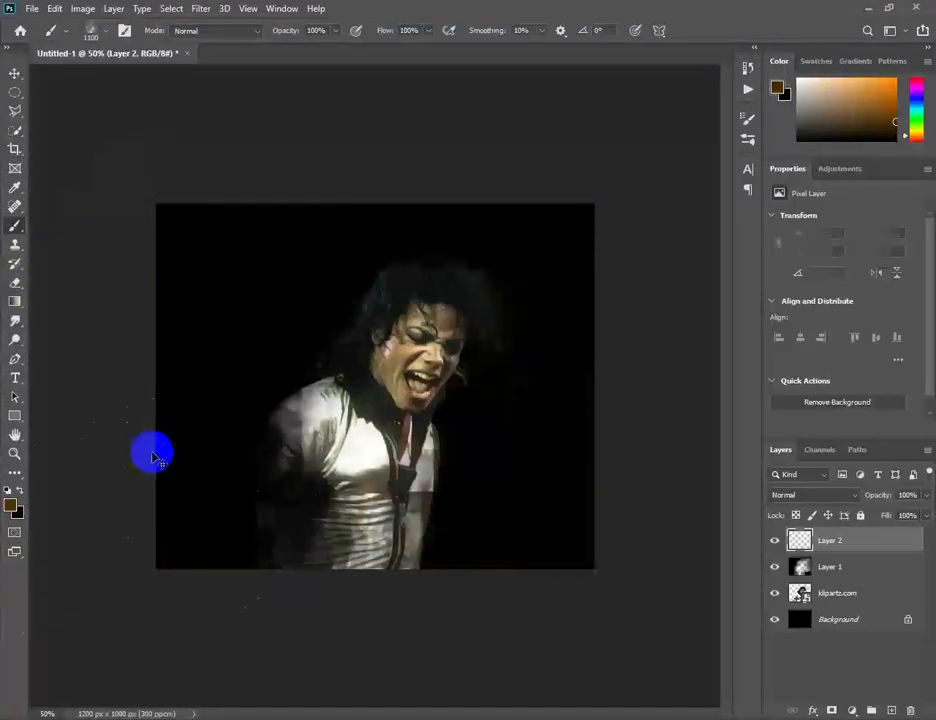
# Step: Set the foreground colour to bright red (ff1200) and return to the Brush tool
pyautogui.click(13, 508)
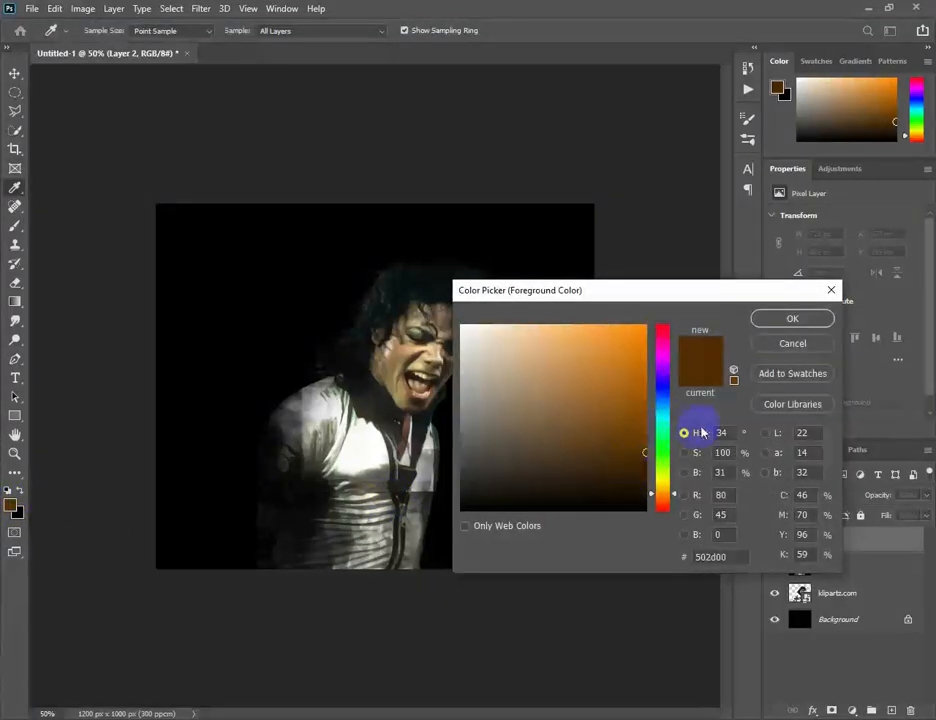
pyautogui.moveTo(667, 498); pyautogui.dragTo(671, 513)
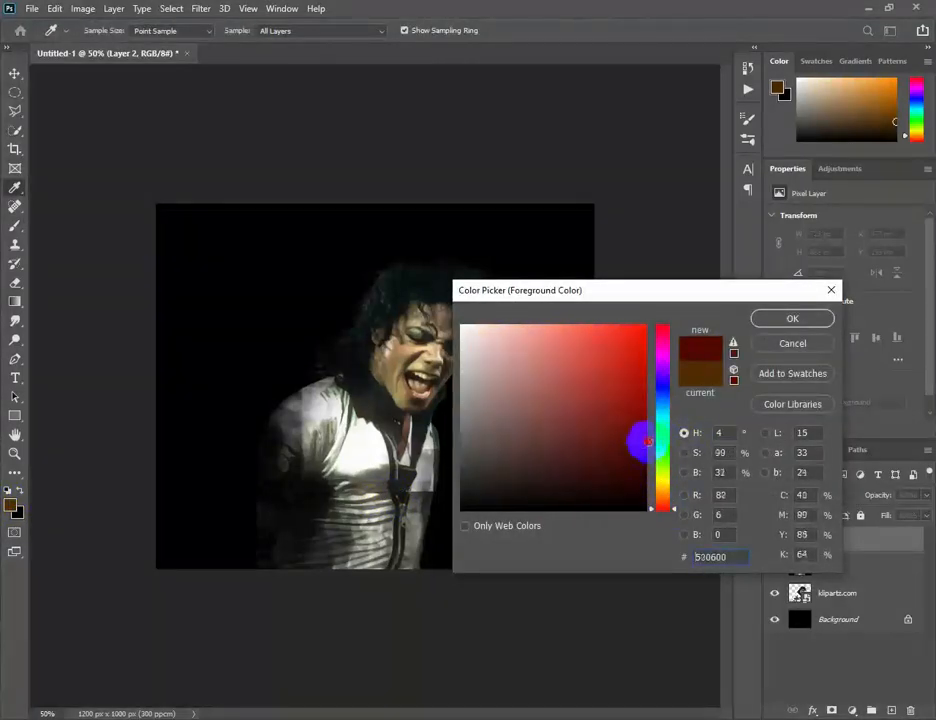
pyautogui.moveTo(641, 441); pyautogui.dragTo(645, 333)
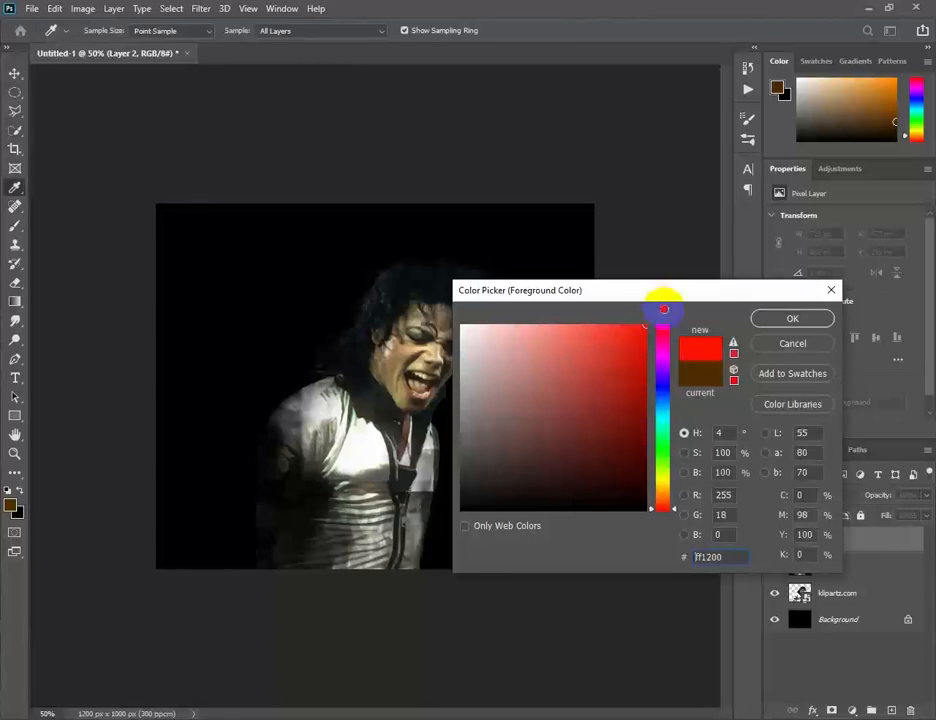
pyautogui.click(783, 327)
pyautogui.press('b')
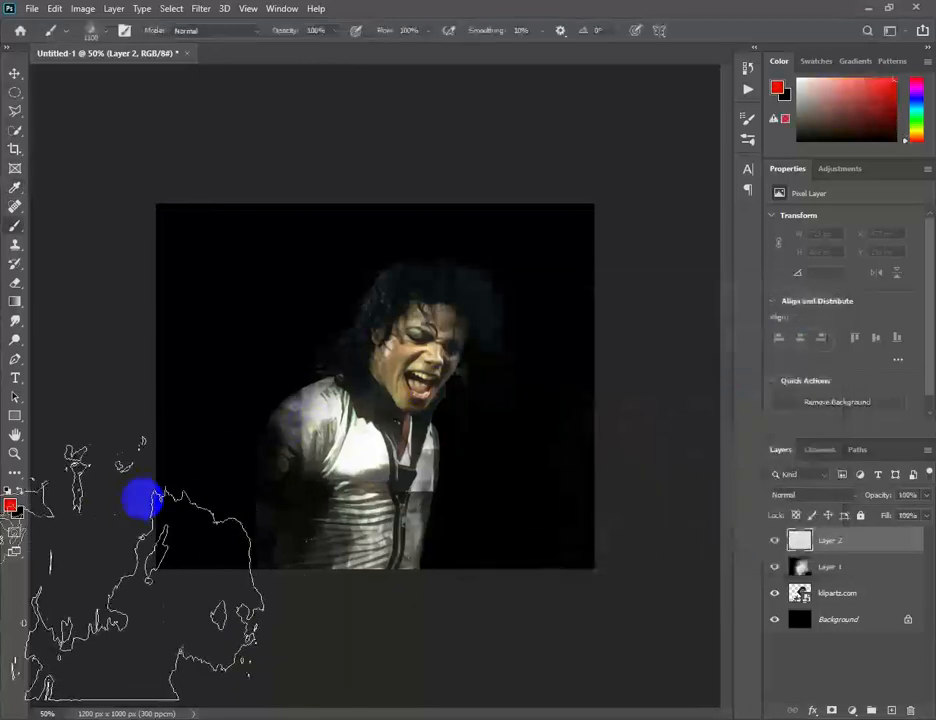
# Step: Paint red texture dabs on Layer 2 on both sides of the portrait, at about 1100 px and 2000 px
pyautogui.click(134, 455)
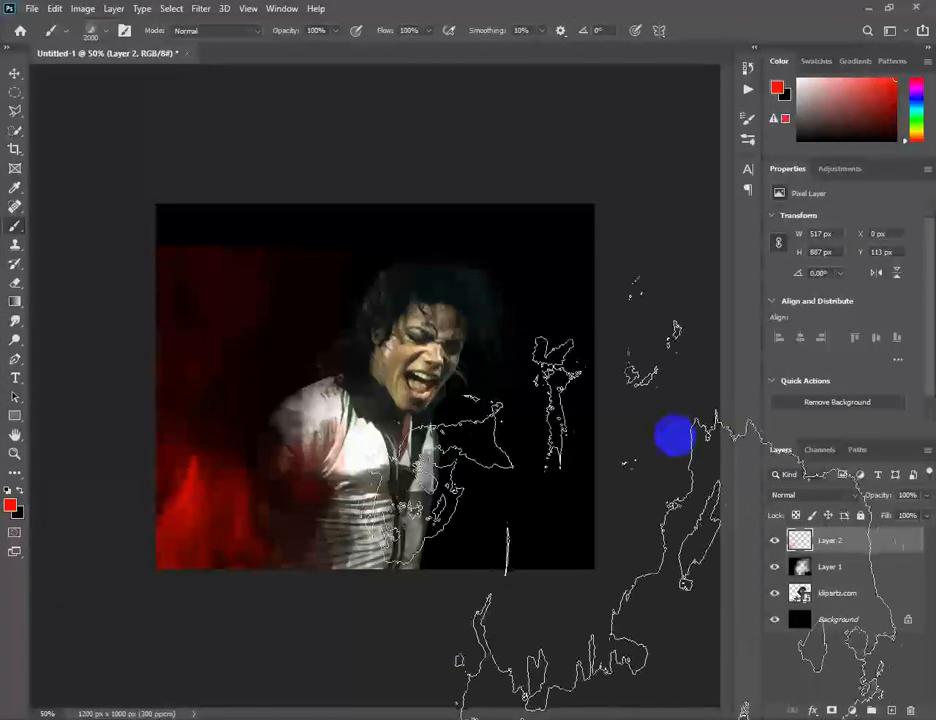
pyautogui.click(700, 455)
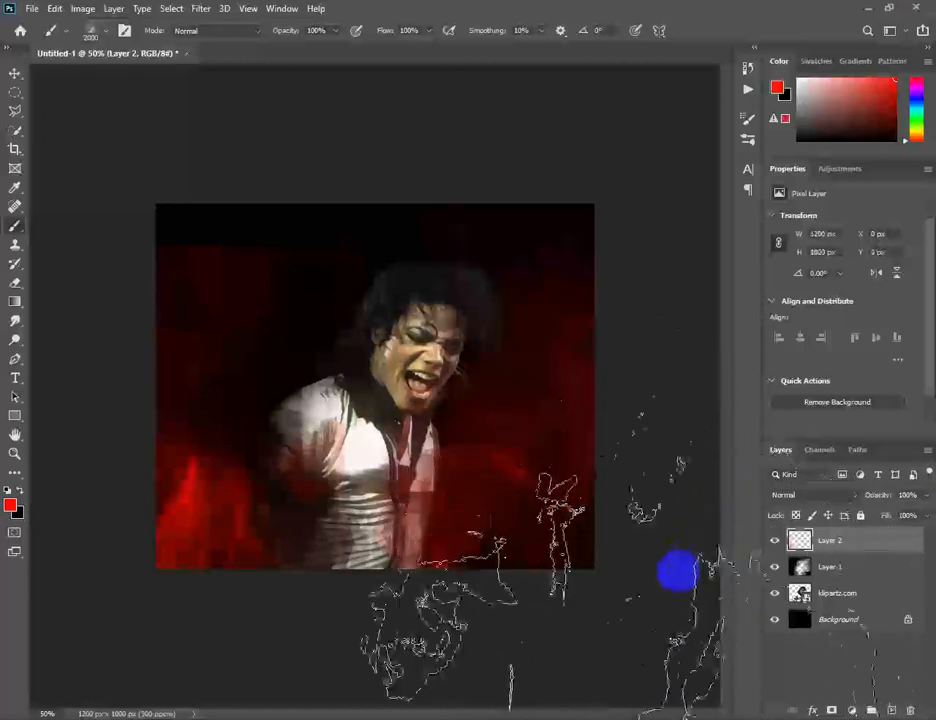
pyautogui.click(13, 73)
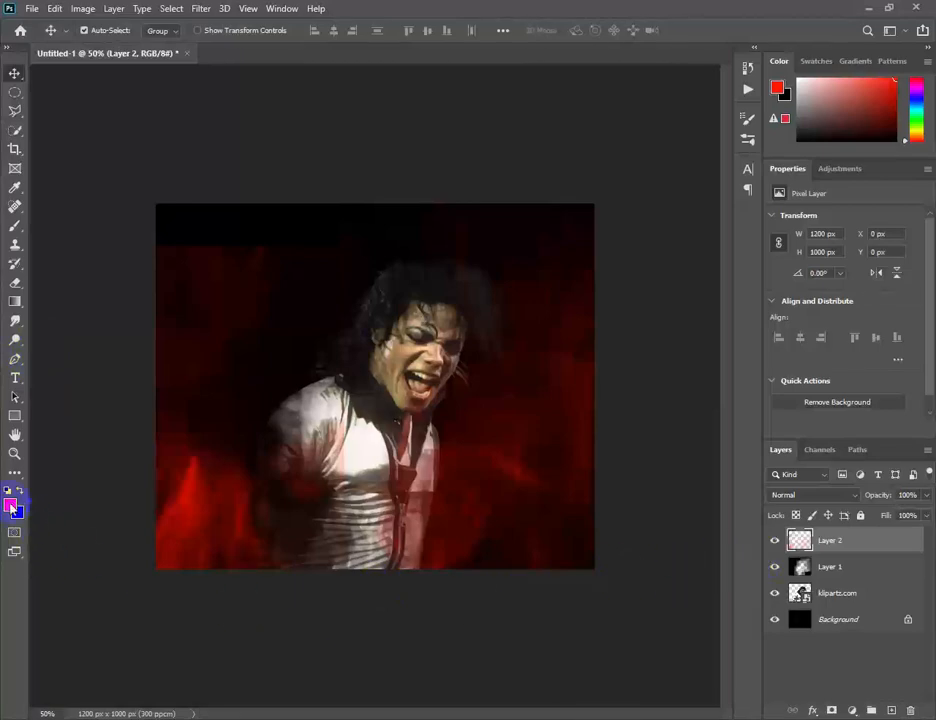
# Step: Switch the Brush tool to preset 99 and reduce its size to about 1100 px
pyautogui.click(20, 231)
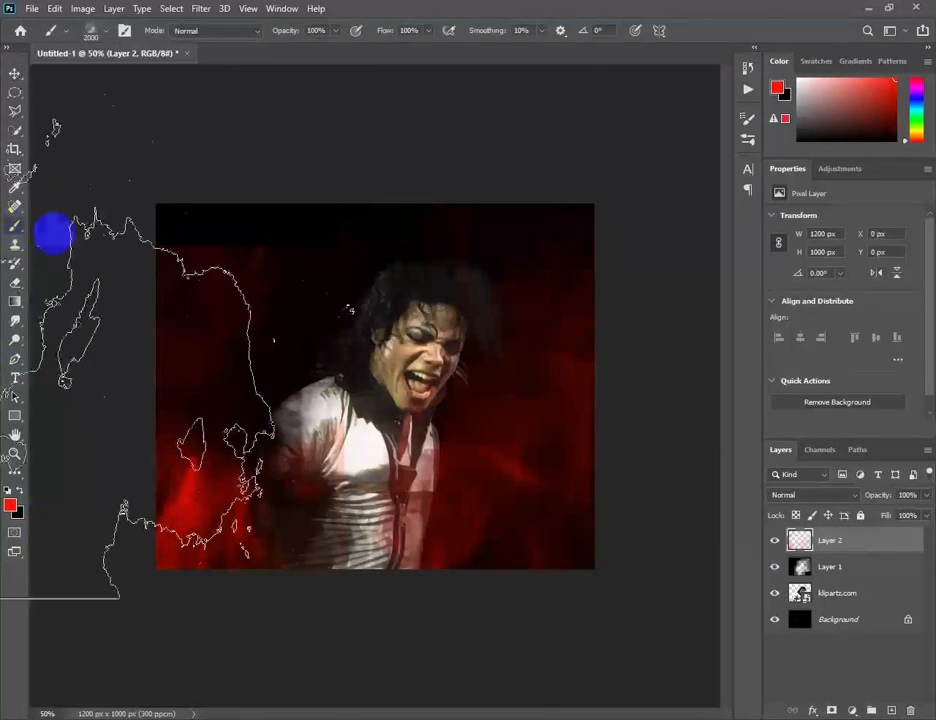
pyautogui.click(108, 33)
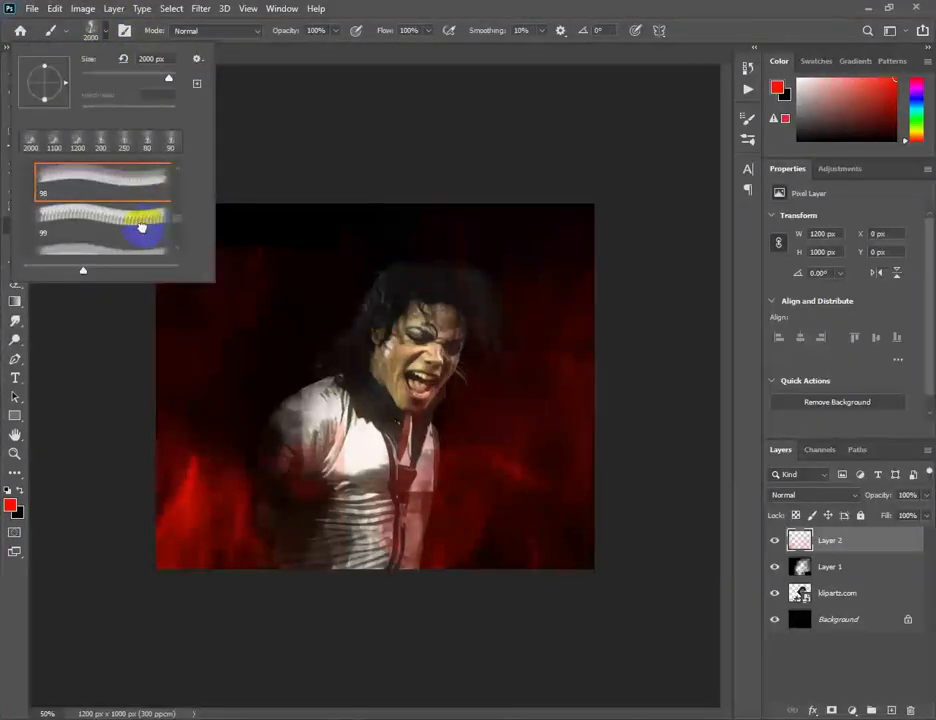
pyautogui.doubleClick(141, 228)
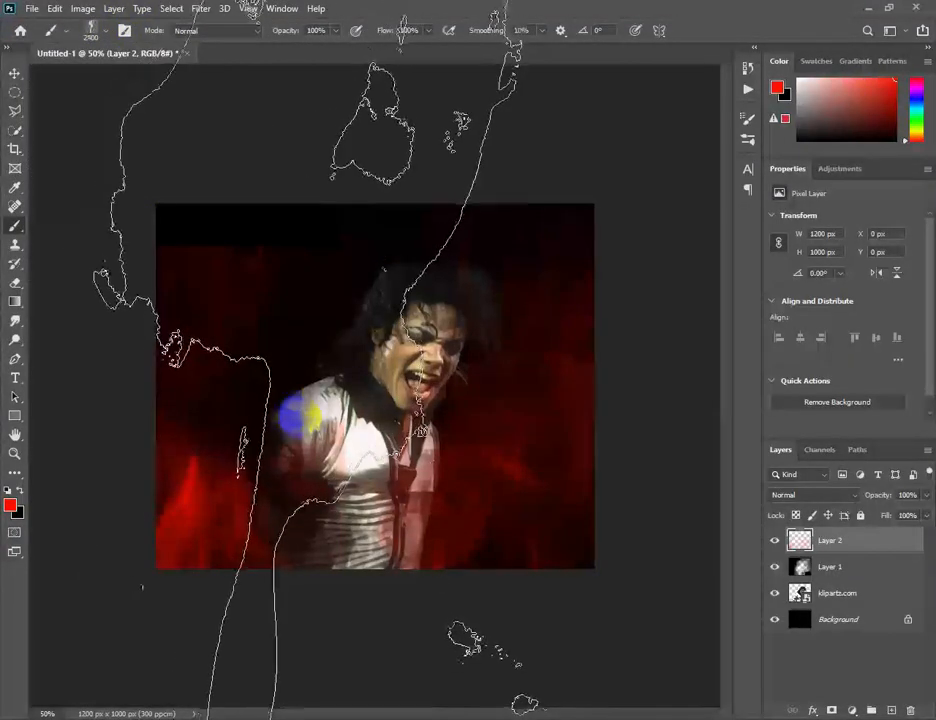
pyautogui.press('[')
pyautogui.press('[')
pyautogui.press('[')
pyautogui.press('[')
pyautogui.press('[')
pyautogui.press('[')
pyautogui.press('[')
pyautogui.press('[')
pyautogui.press('[')
pyautogui.press('[')
pyautogui.press('[')
pyautogui.press('[')
pyautogui.press('[')
pyautogui.press('[')
pyautogui.press('[')
pyautogui.press(']')
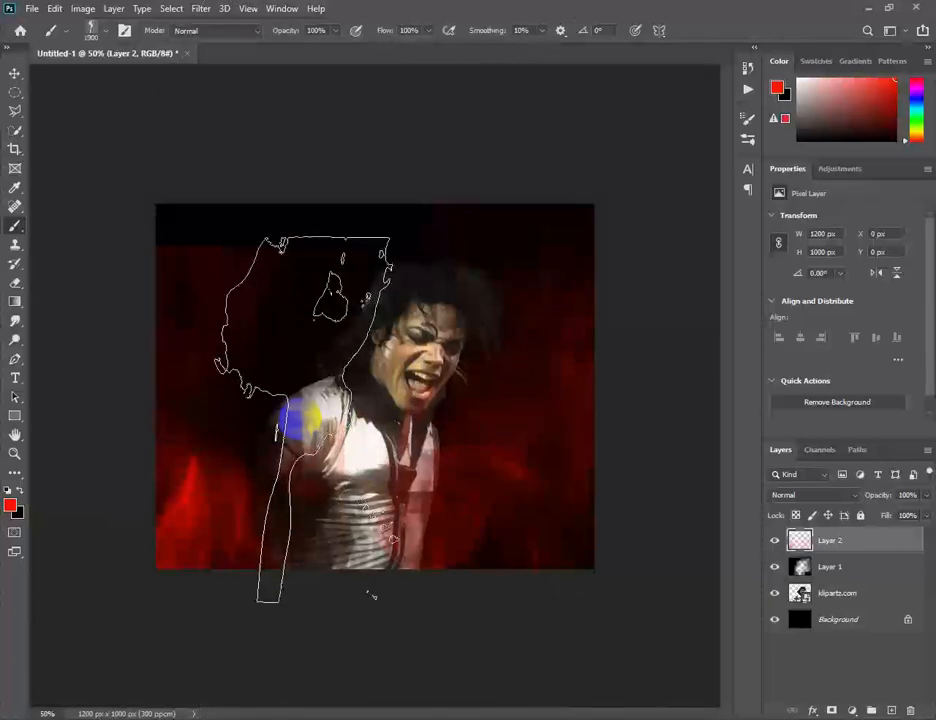
pyautogui.press(']')
pyautogui.press('[')
pyautogui.press('[')
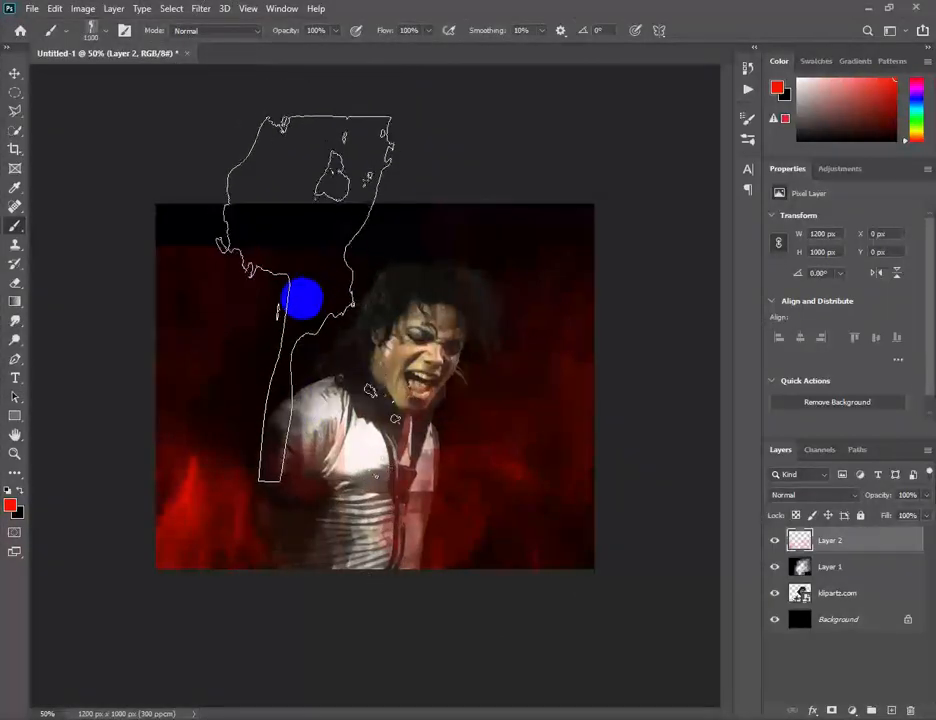
# Step: Change the foreground colour to a strong medium blue
pyautogui.click(10, 506)
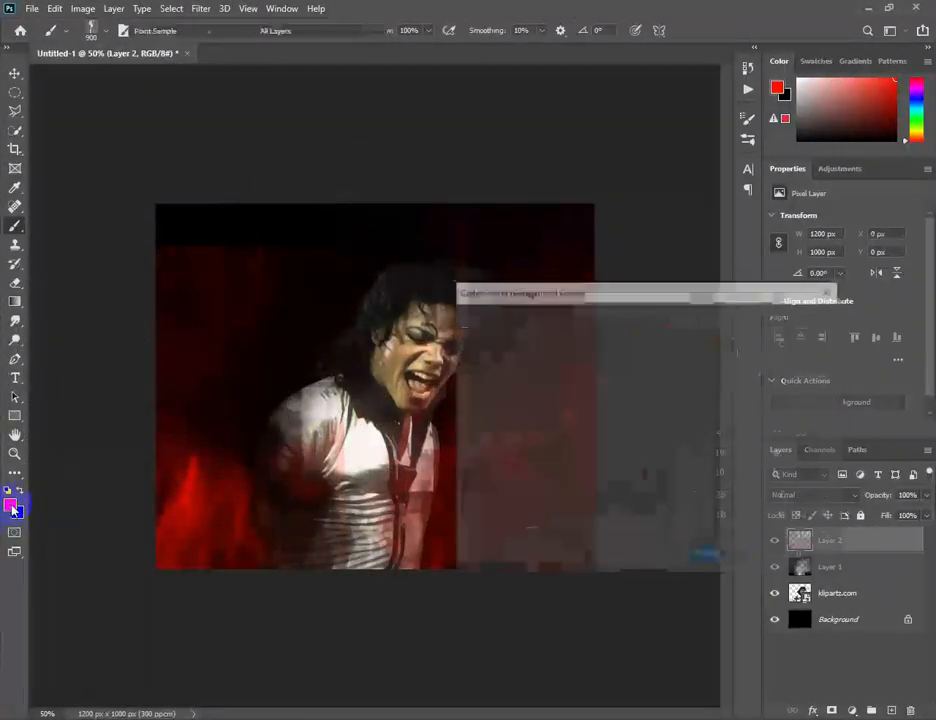
pyautogui.click(662, 397)
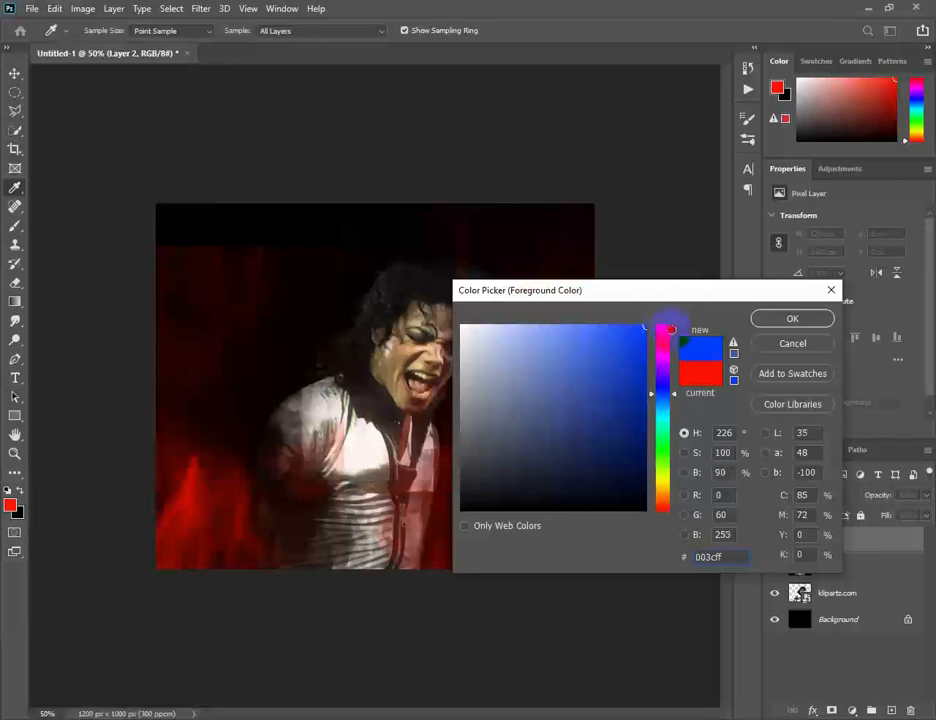
pyautogui.click(790, 319)
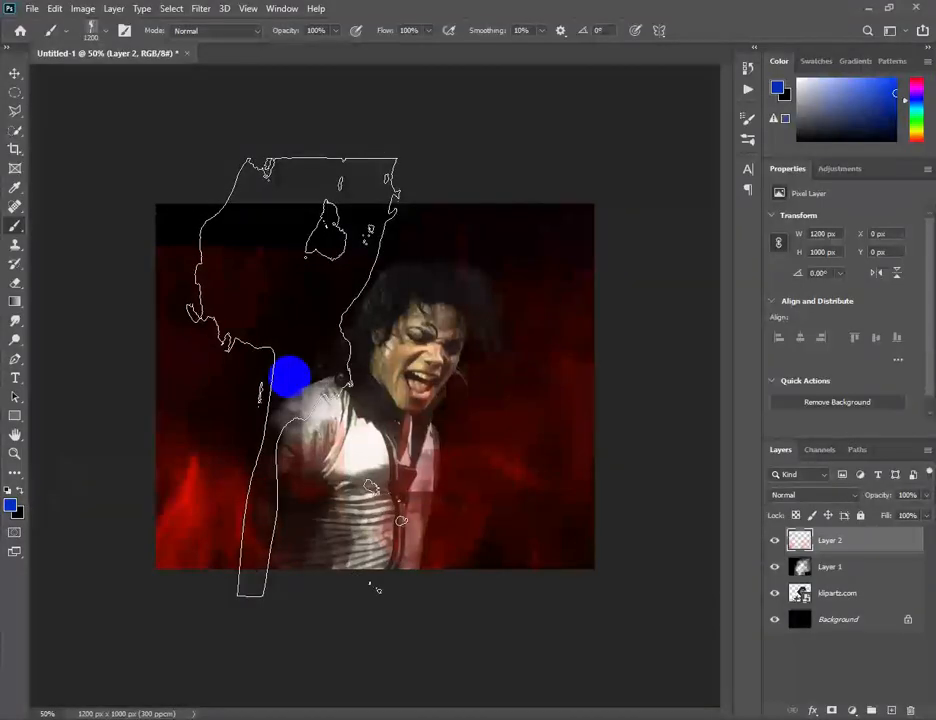
# Step: Paint a 1200 px blue texture dab beside the face on a new layer and place that layer below Layer 2
pyautogui.hotkey('ctrl', 'shift', 'n')
pyautogui.press('Return')
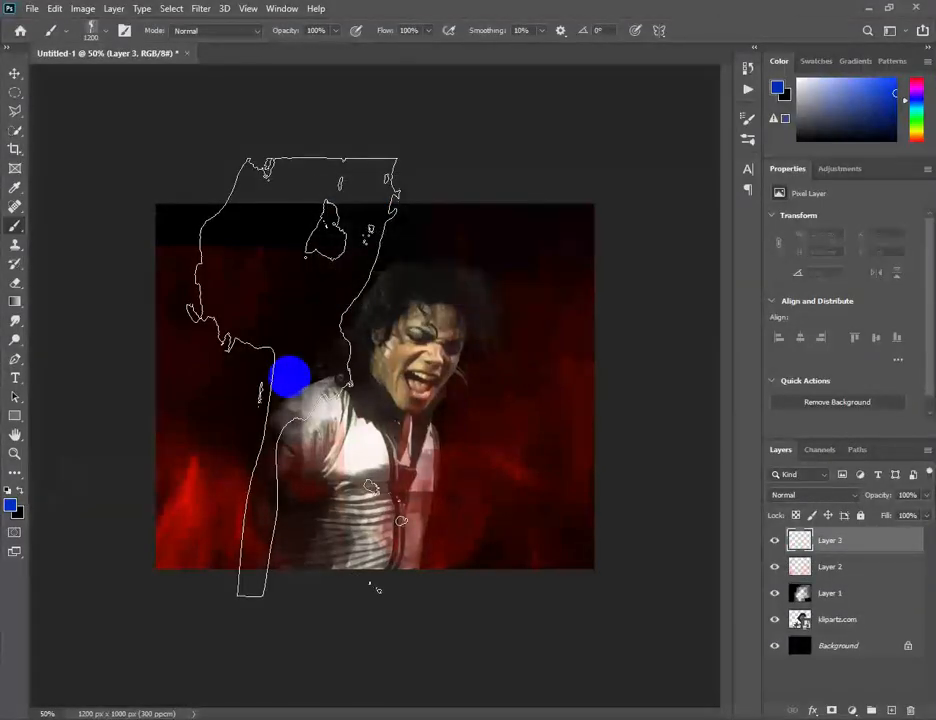
pyautogui.moveTo(324, 361); pyautogui.dragTo(318, 368)
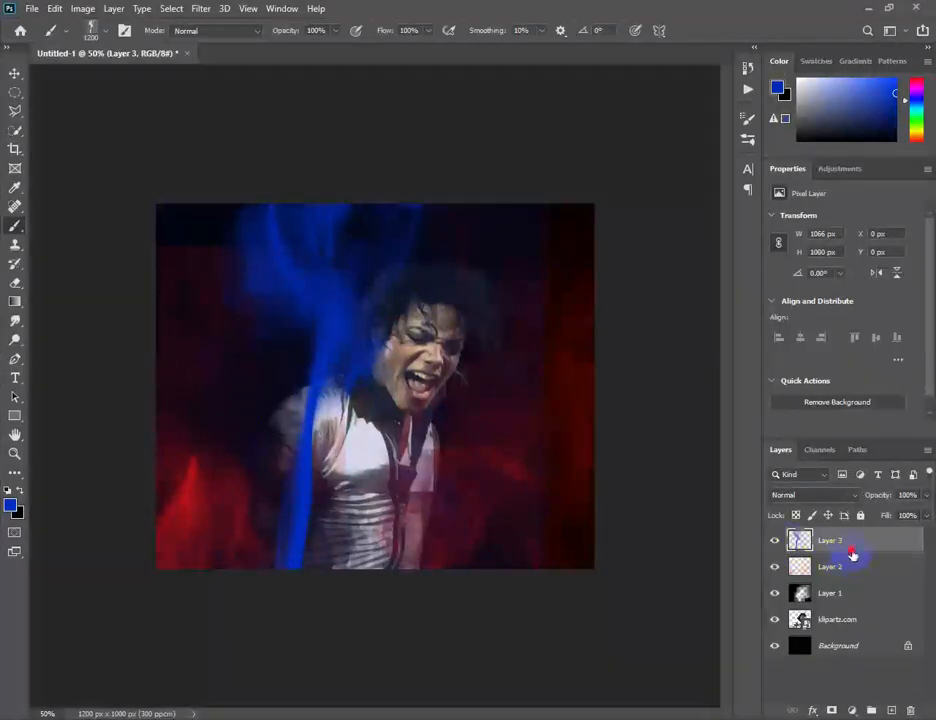
pyautogui.moveTo(851, 553); pyautogui.dragTo(851, 579)
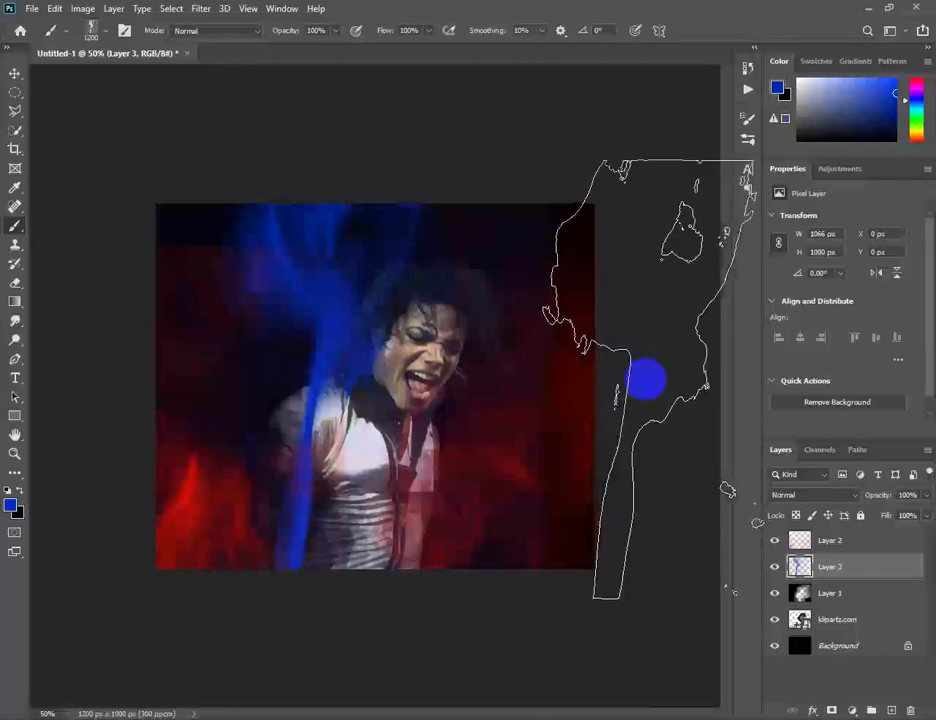
# Step: Try blue texture dabs with preset 99 along the right edge of the canvas on Layer 3, undoing each
pyautogui.moveTo(646, 378)
pyautogui.mouseDown()
pyautogui.moveTo(686, 458)
pyautogui.moveTo(690, 504)
pyautogui.moveTo(648, 555)
pyautogui.moveTo(648, 590)
pyautogui.moveTo(626, 630)
pyautogui.moveTo(651, 620)
pyautogui.moveTo(671, 575)
pyautogui.mouseUp()
pyautogui.hotkey('ctrl', 'z')
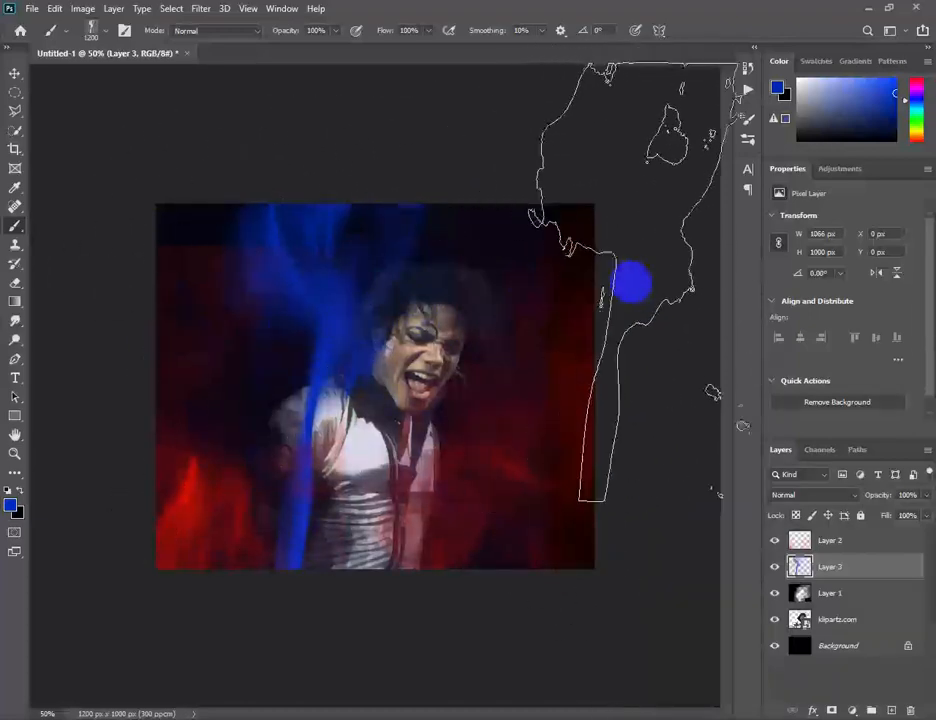
pyautogui.moveTo(633, 283); pyautogui.dragTo(658, 298)
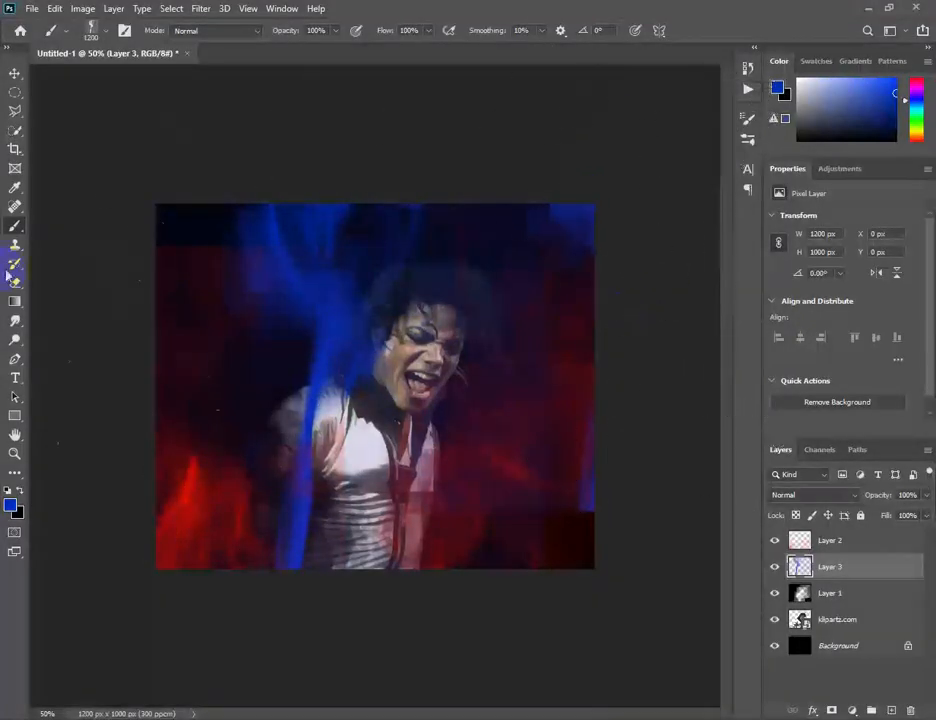
pyautogui.hotkey('ctrl', 'z')
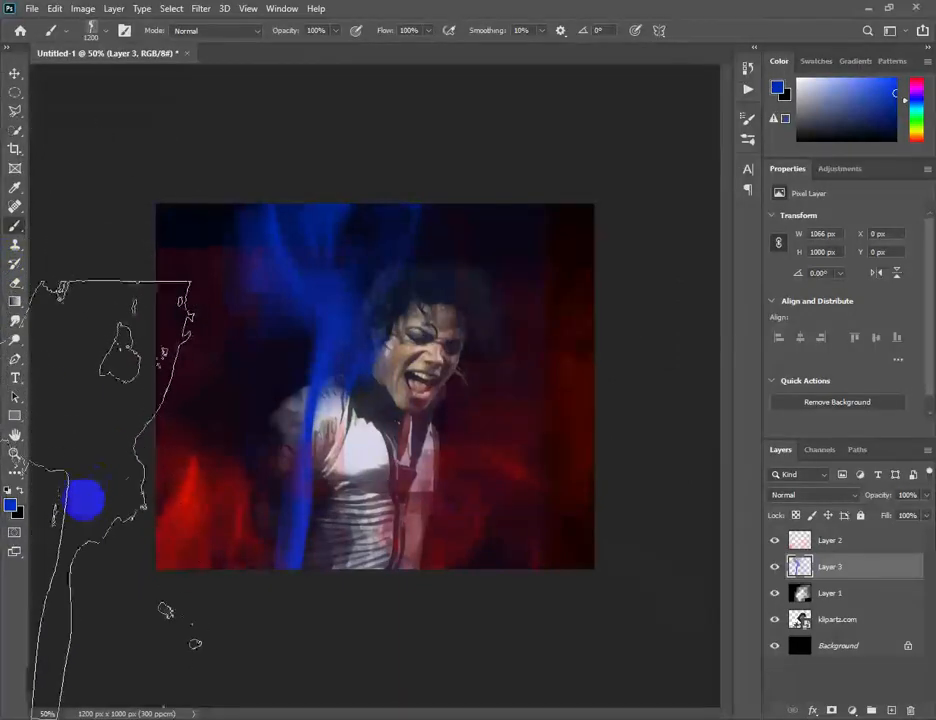
# Step: Paint blue texture along the right side of the canvas on Layer 3 using brush preset 100 at about 1600 px
pyautogui.click(63, 31)
pyautogui.click(105, 36)
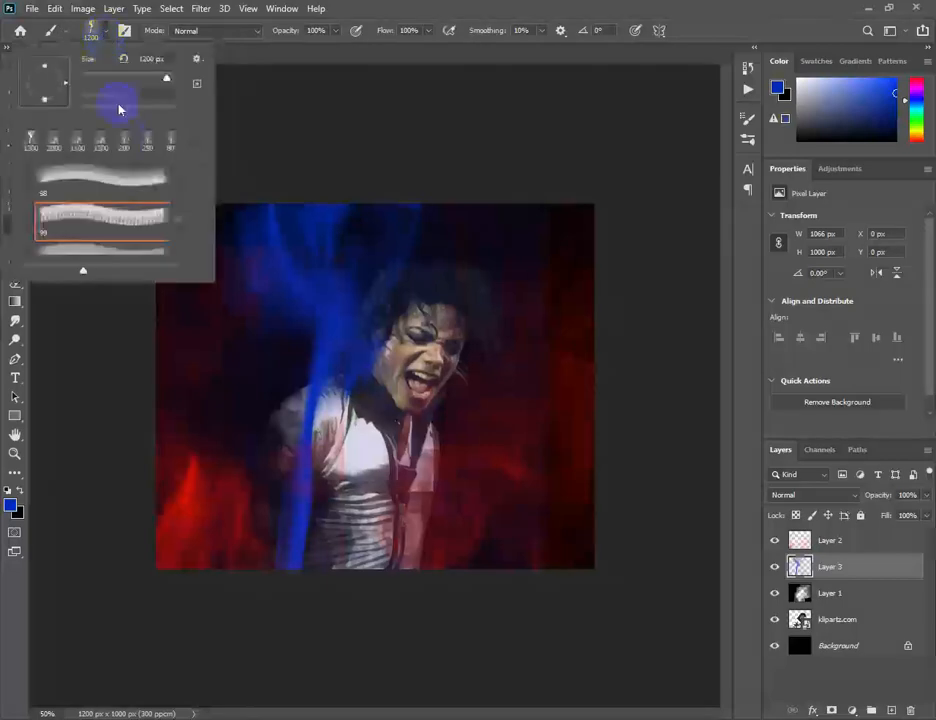
pyautogui.moveTo(176, 228); pyautogui.dragTo(178, 233)
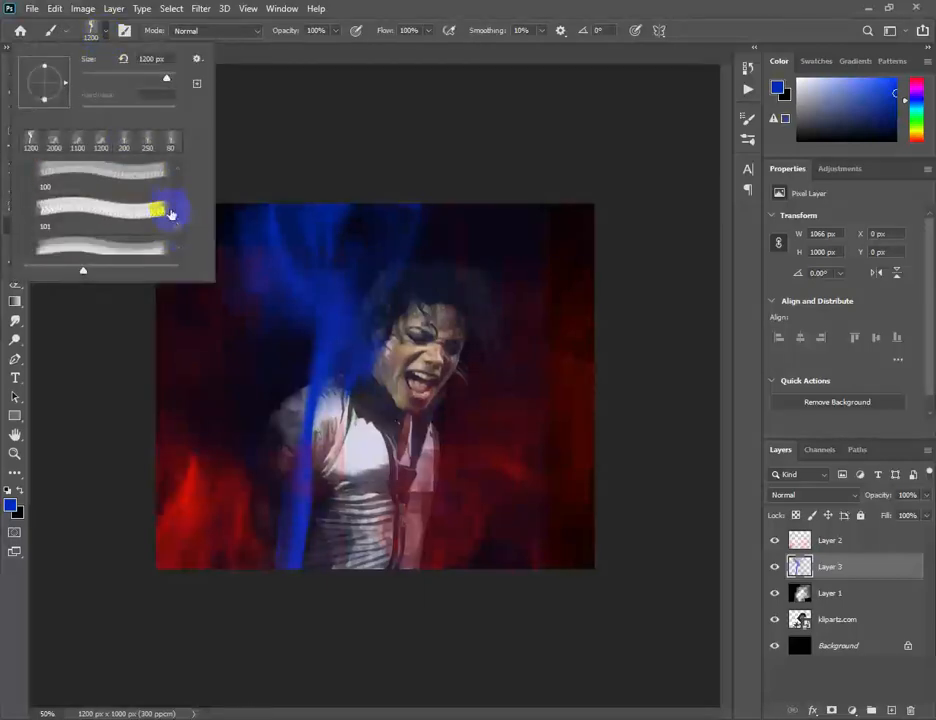
pyautogui.doubleClick(155, 177)
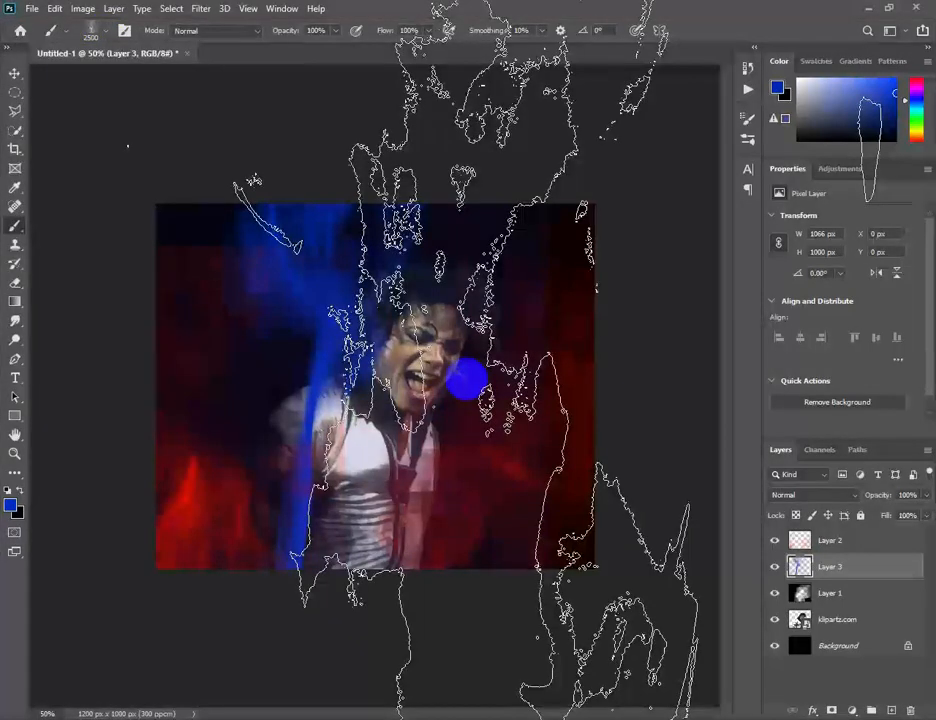
pyautogui.press('[')
pyautogui.press('[')
pyautogui.press('[')
pyautogui.press('[')
pyautogui.press('[')
pyautogui.press('[')
pyautogui.press('[')
pyautogui.press('[')
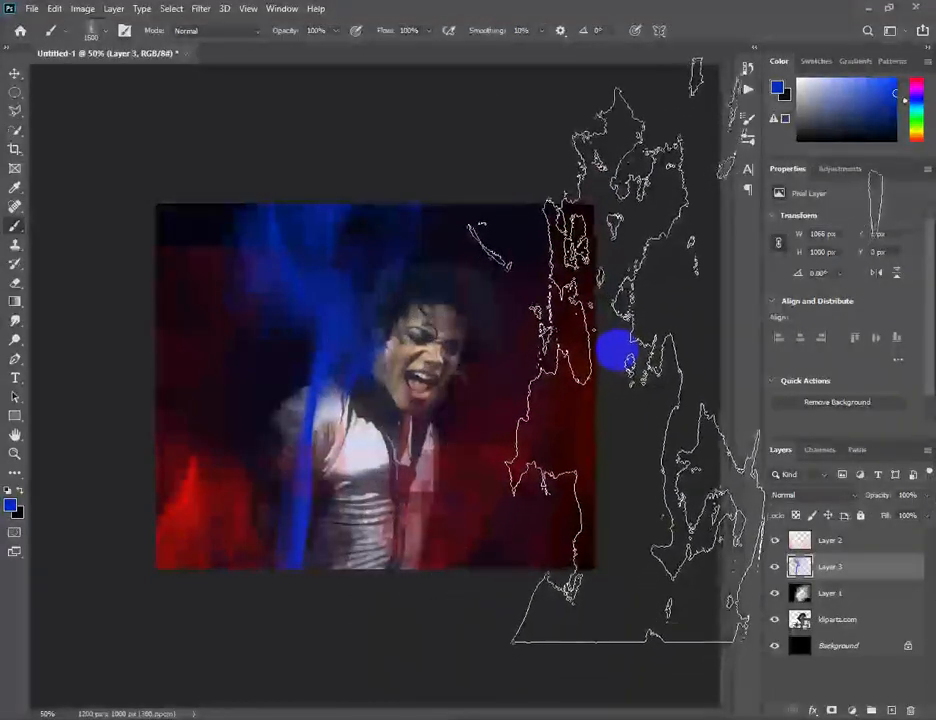
pyautogui.moveTo(620, 336); pyautogui.dragTo(595, 464)
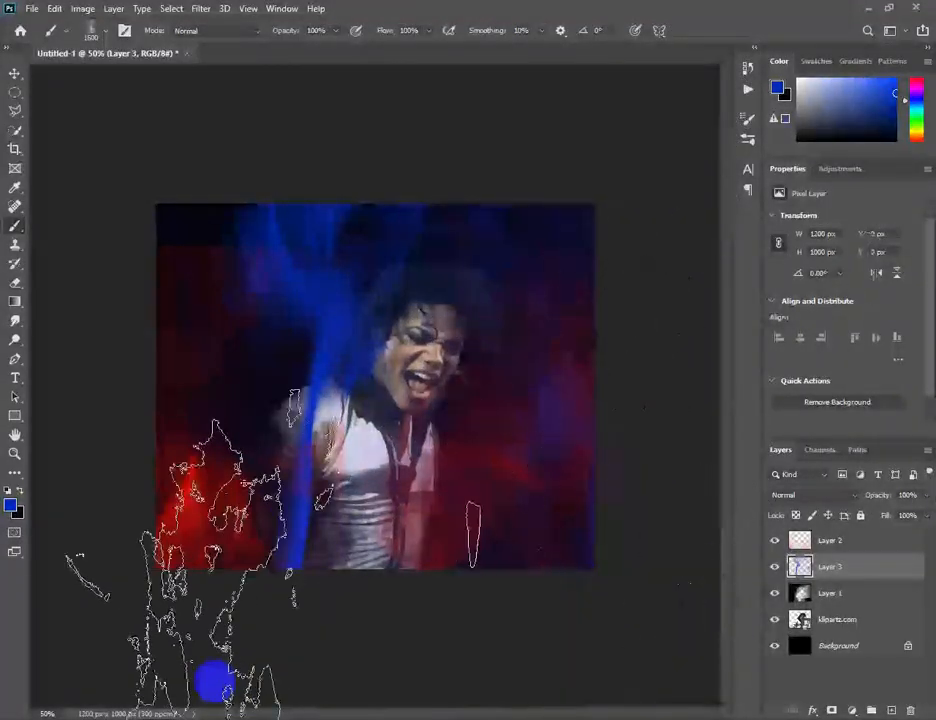
pyautogui.click(16, 73)
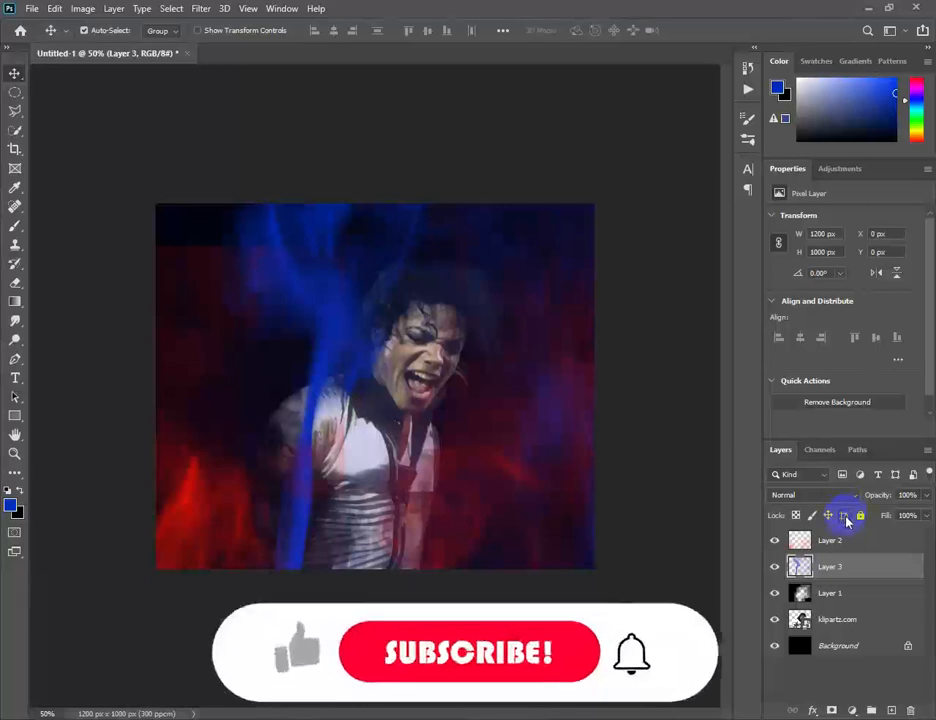
# Step: Add a layer mask to Layer 3 and choose the Soft Round brush from the General Brushes
pyautogui.click(831, 710)
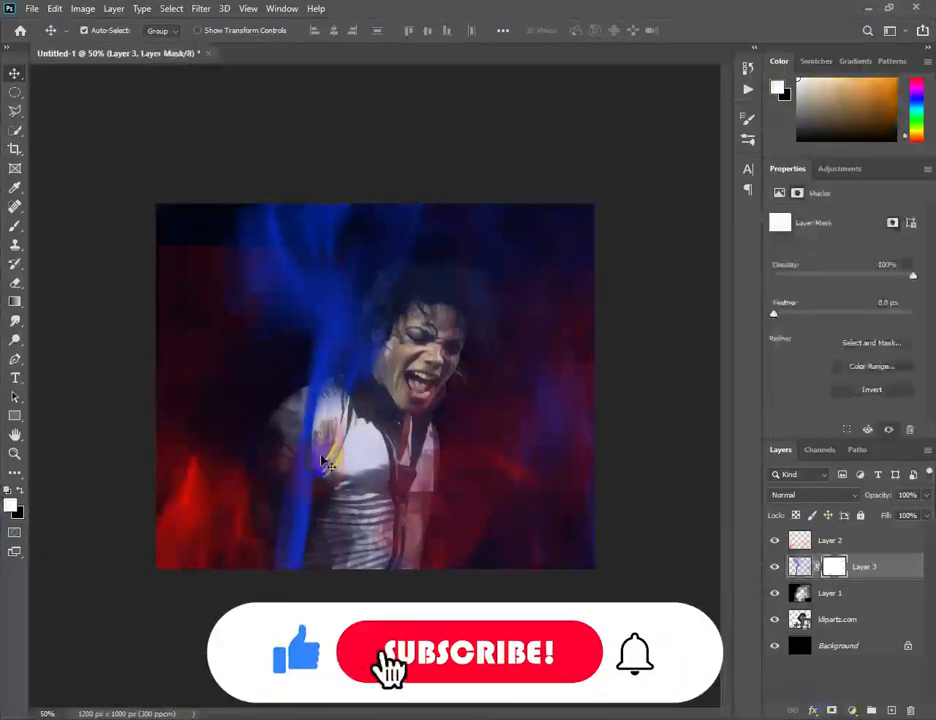
pyautogui.click(15, 228)
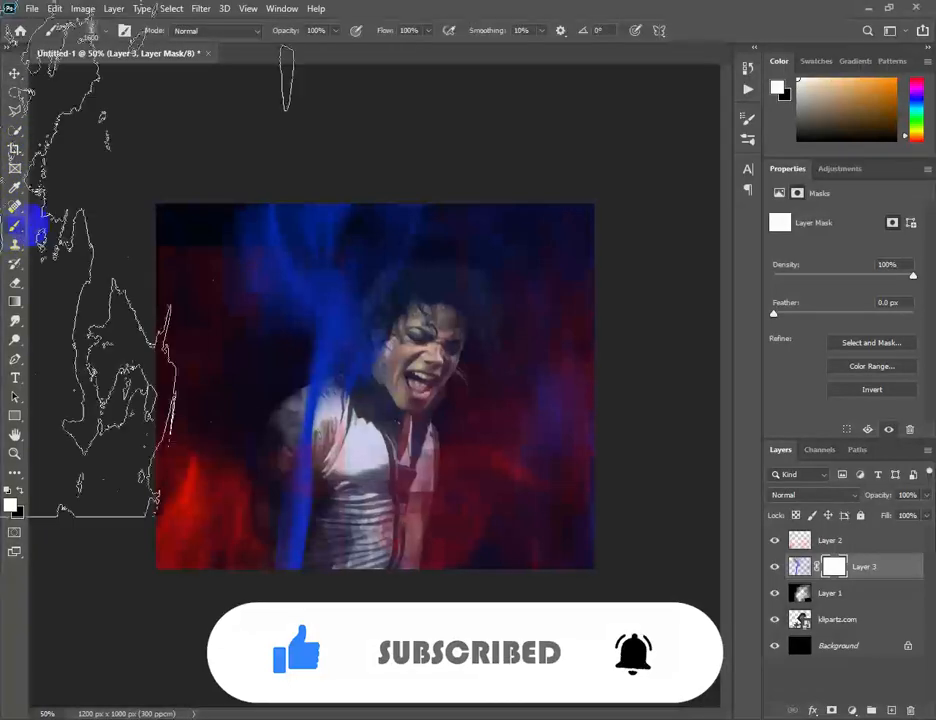
pyautogui.click(104, 33)
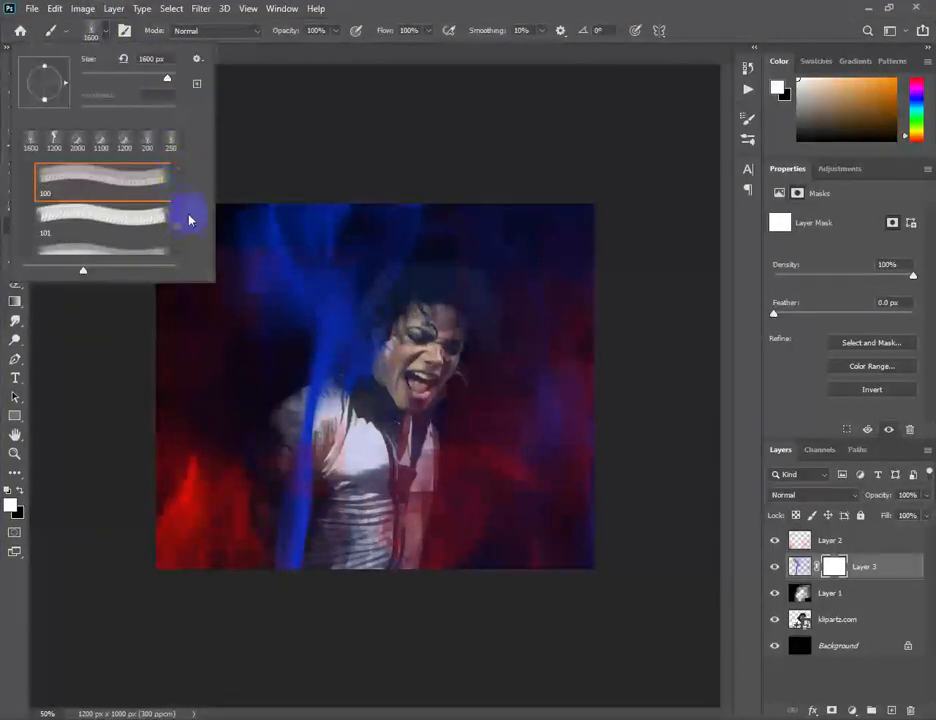
pyautogui.scroll(8, 178, 225)
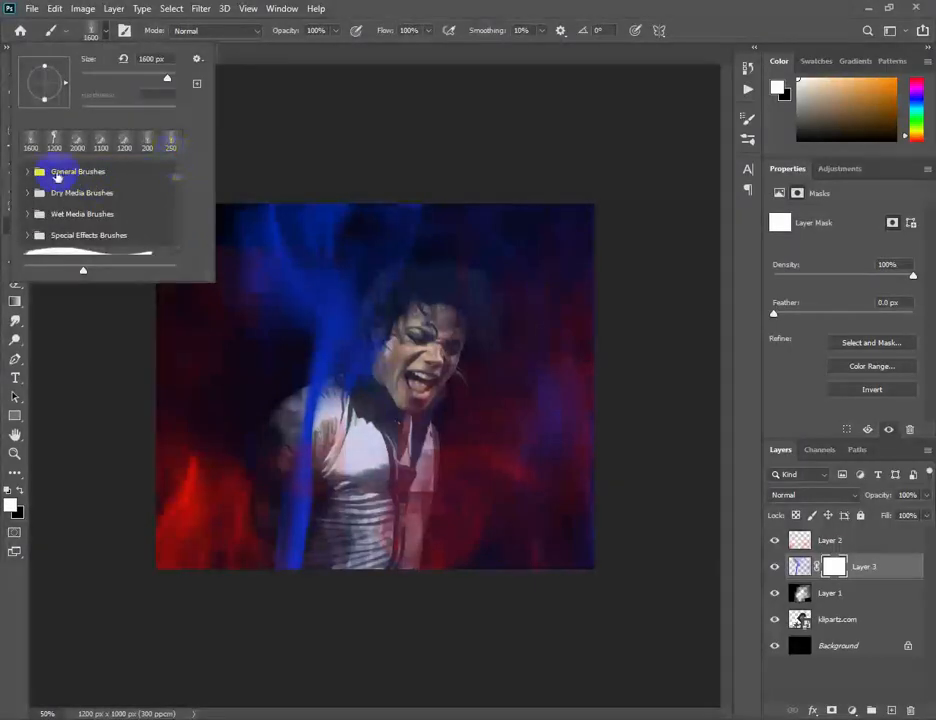
pyautogui.click(57, 172)
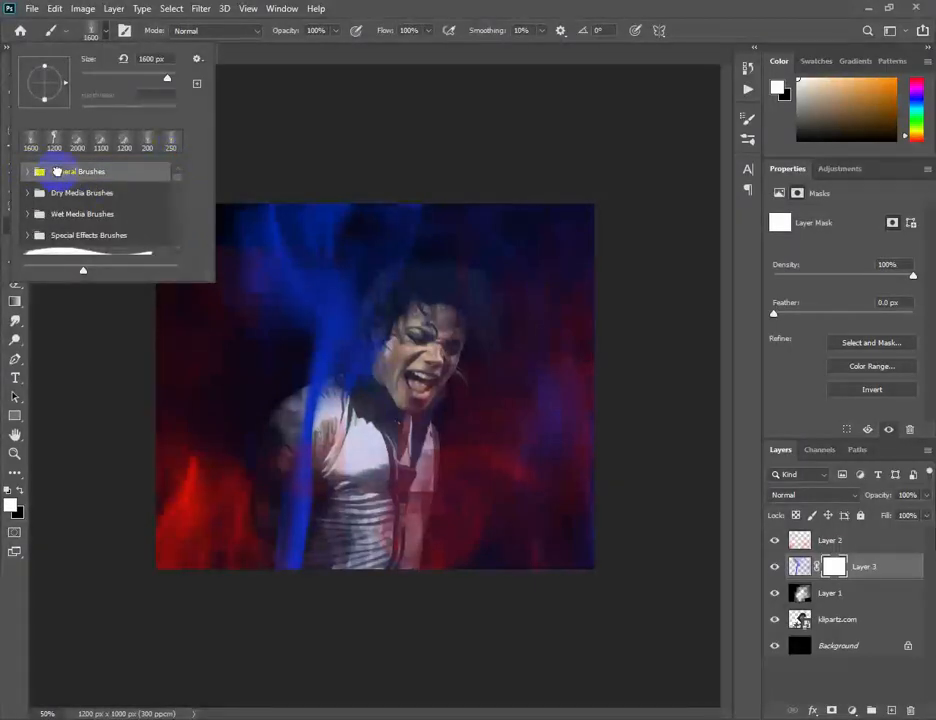
pyautogui.click(30, 175)
pyautogui.click(75, 195)
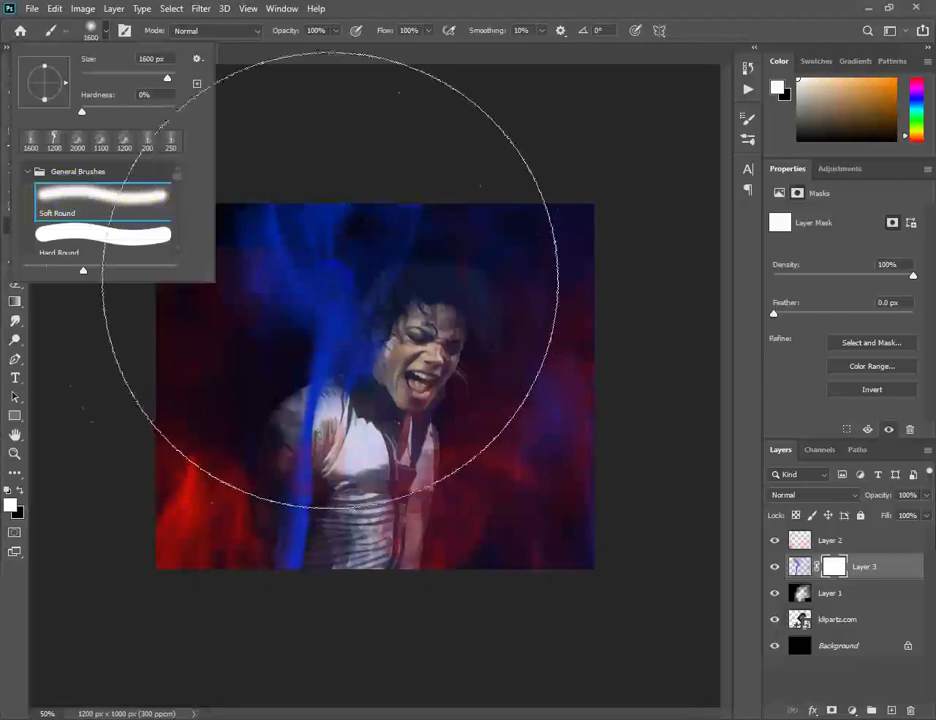
pyautogui.doubleClick(128, 201)
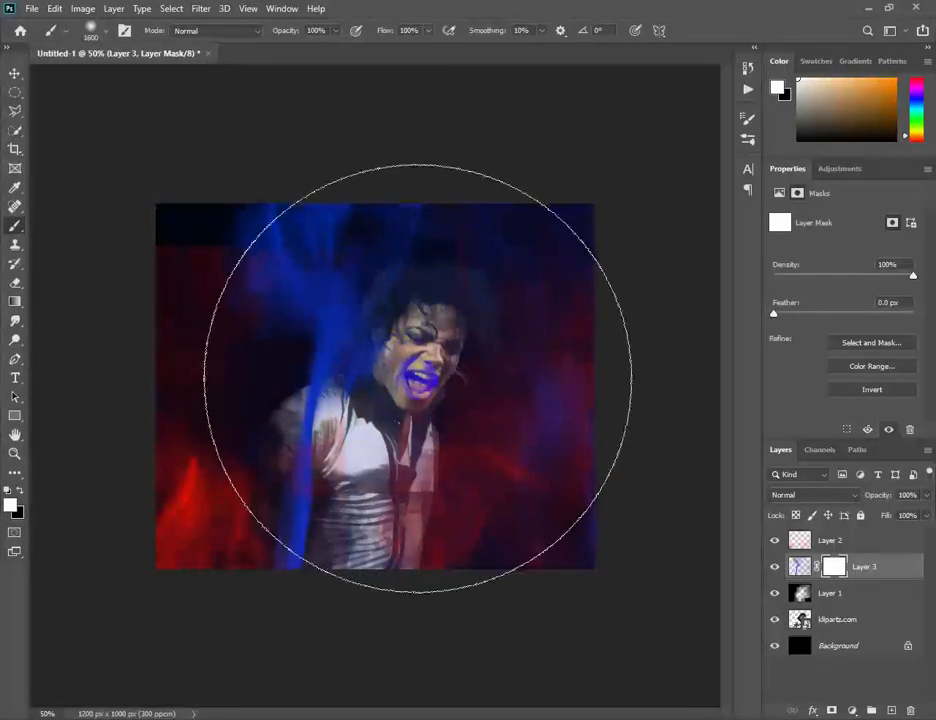
# Step: Paint black on Layer 3's mask with a 400 px soft brush to hide the blue texture over the shirt, arm and face
pyautogui.press('[')
pyautogui.press('[')
pyautogui.press(']')
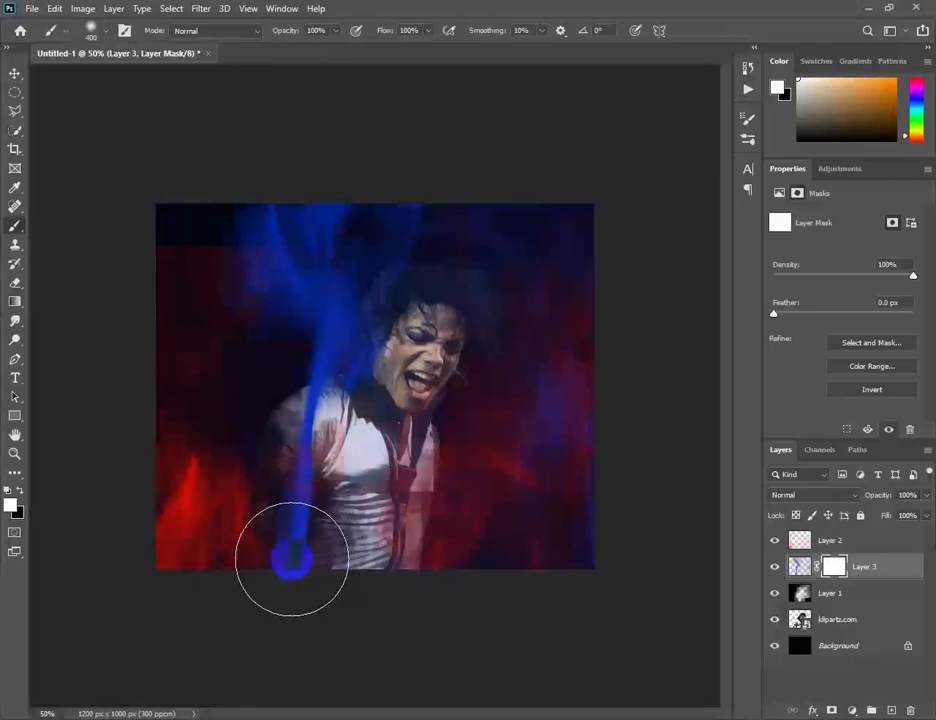
pyautogui.press('x')
pyautogui.moveTo(303, 579)
pyautogui.mouseDown()
pyautogui.moveTo(313, 374)
pyautogui.moveTo(330, 458)
pyautogui.mouseUp()
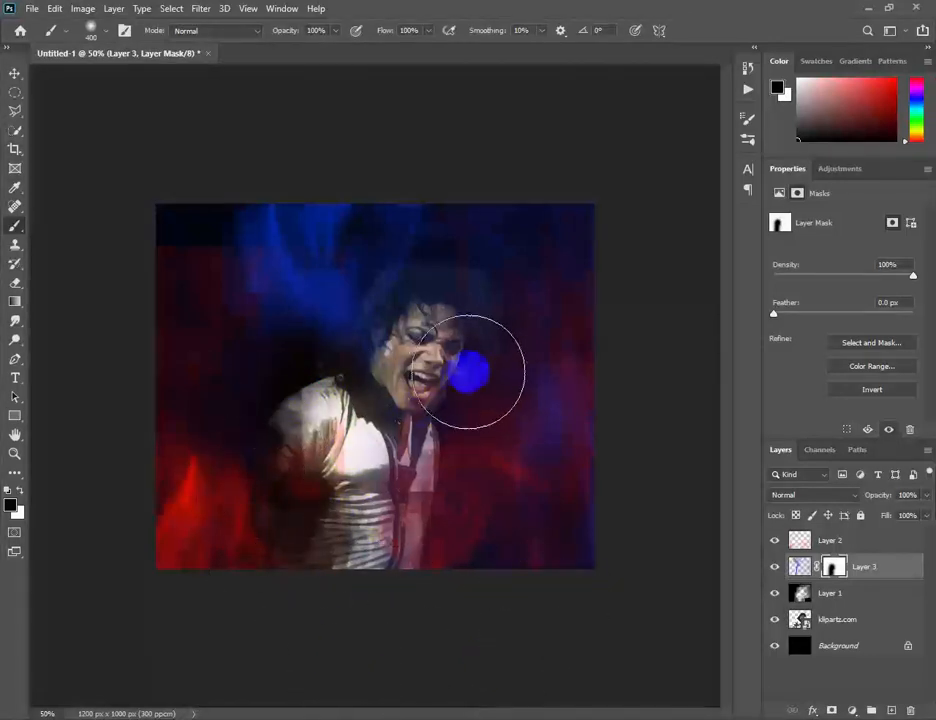
pyautogui.moveTo(468, 372)
pyautogui.mouseDown()
pyautogui.moveTo(443, 332)
pyautogui.moveTo(434, 462)
pyautogui.moveTo(411, 508)
pyautogui.moveTo(378, 540)
pyautogui.moveTo(348, 545)
pyautogui.moveTo(182, 679)
pyautogui.moveTo(171, 640)
pyautogui.mouseUp()
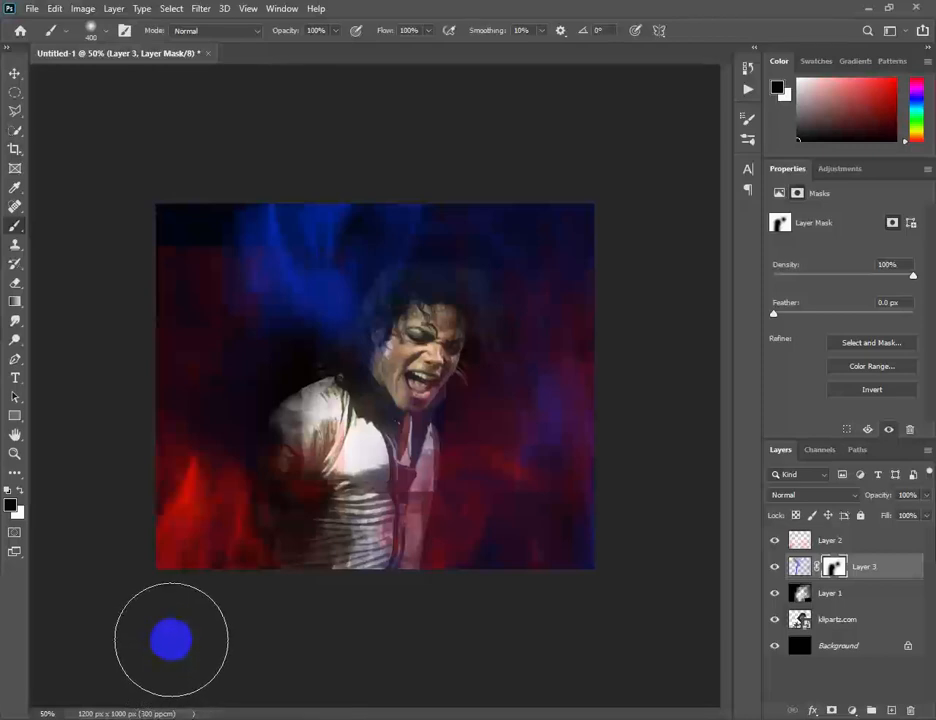
# Step: Try painting over the shirt on Layer 1 with the 400 px soft brush and undo the blue stroke
pyautogui.click(857, 598)
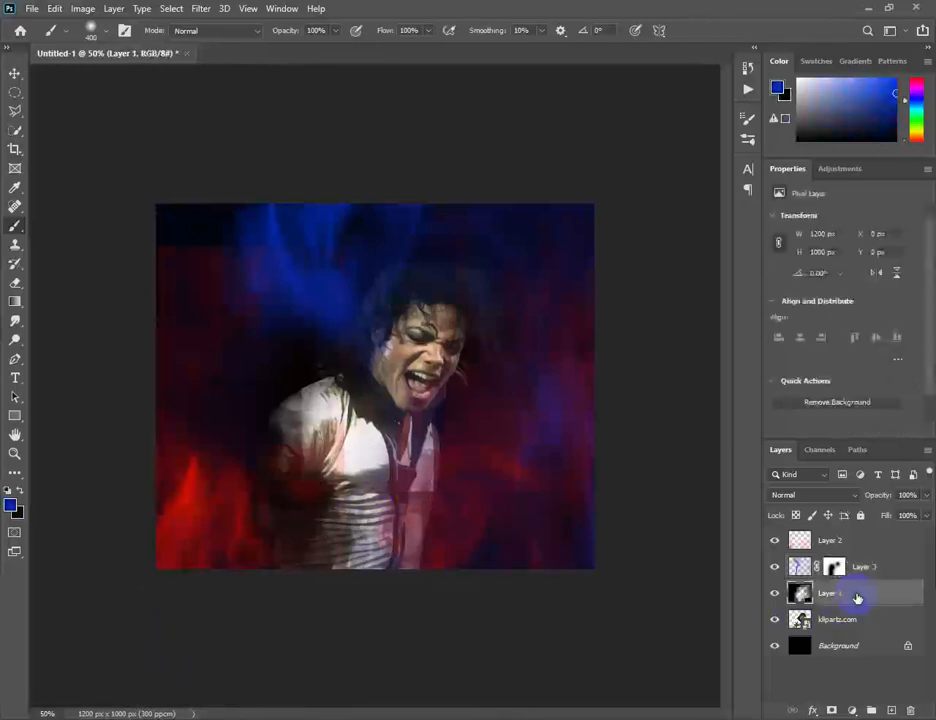
pyautogui.moveTo(428, 432)
pyautogui.mouseDown()
pyautogui.moveTo(360, 418)
pyautogui.moveTo(357, 435)
pyautogui.mouseUp()
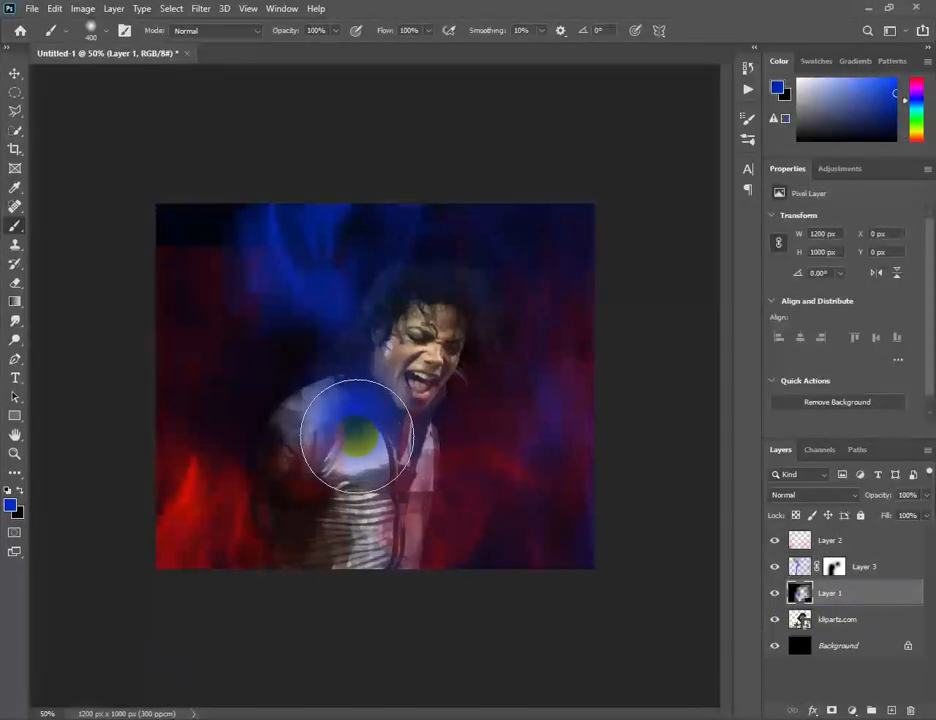
pyautogui.hotkey('ctrl', 'z')
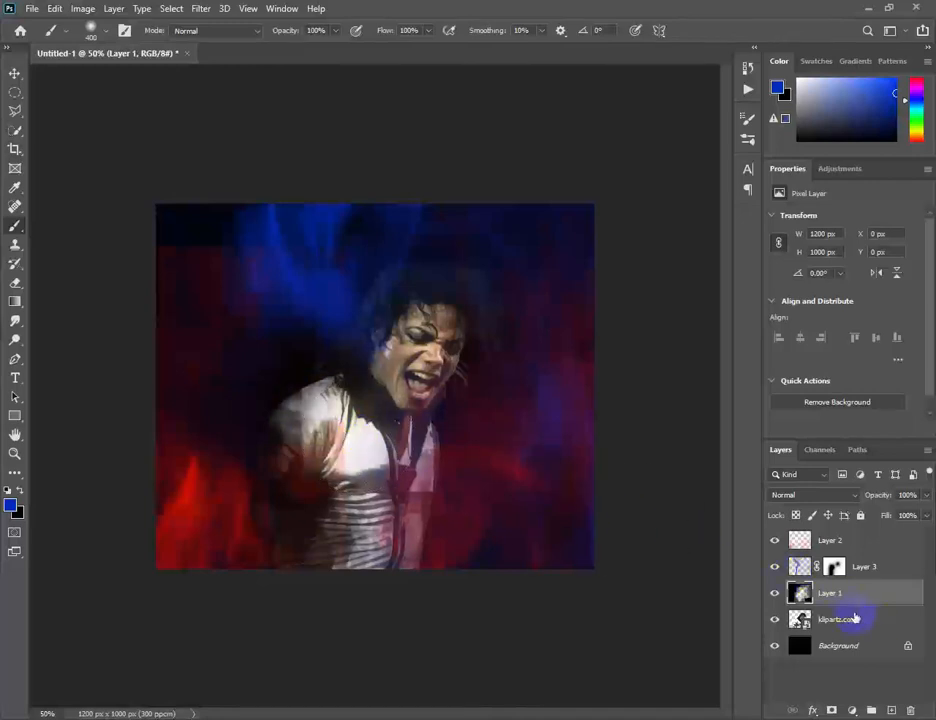
pyautogui.press('x')
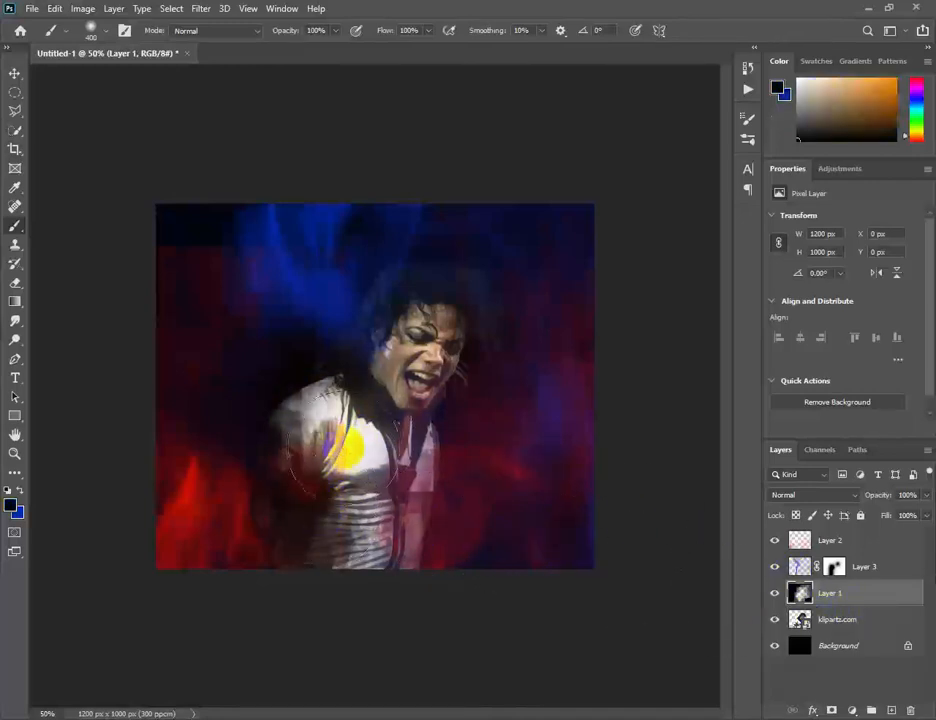
pyautogui.click(348, 446)
pyautogui.click(348, 446)
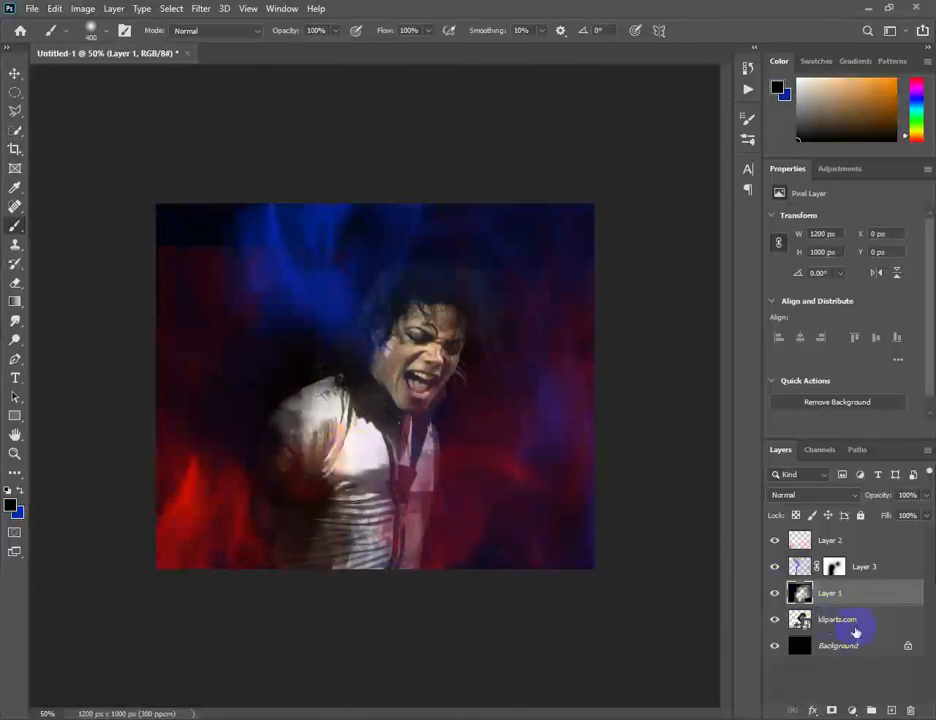
pyautogui.click(840, 566)
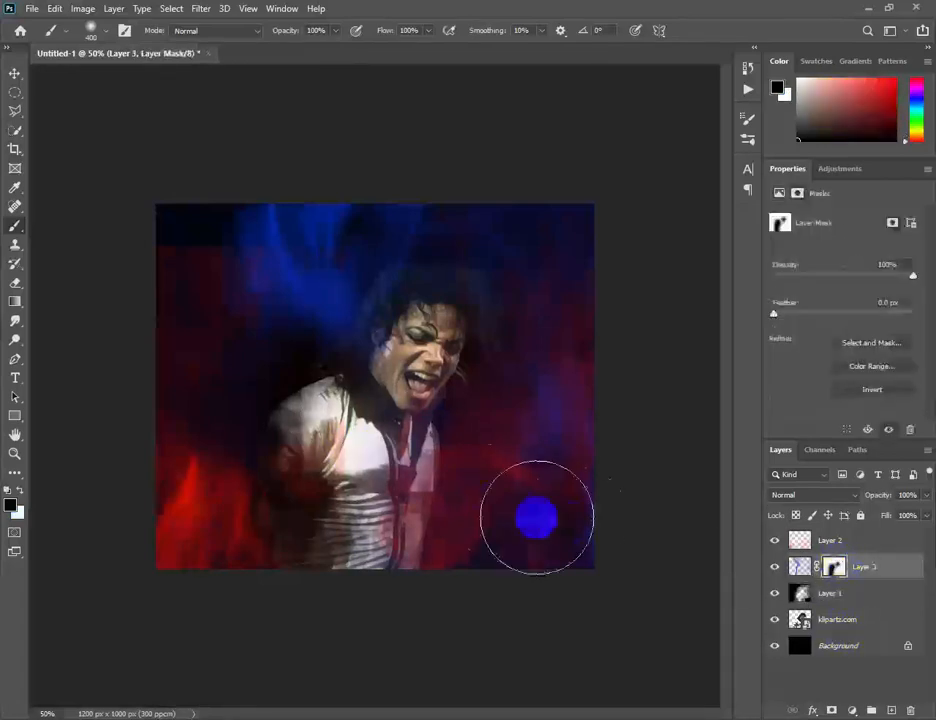
pyautogui.click(832, 711)
pyautogui.hotkey('ctrl', 'z')
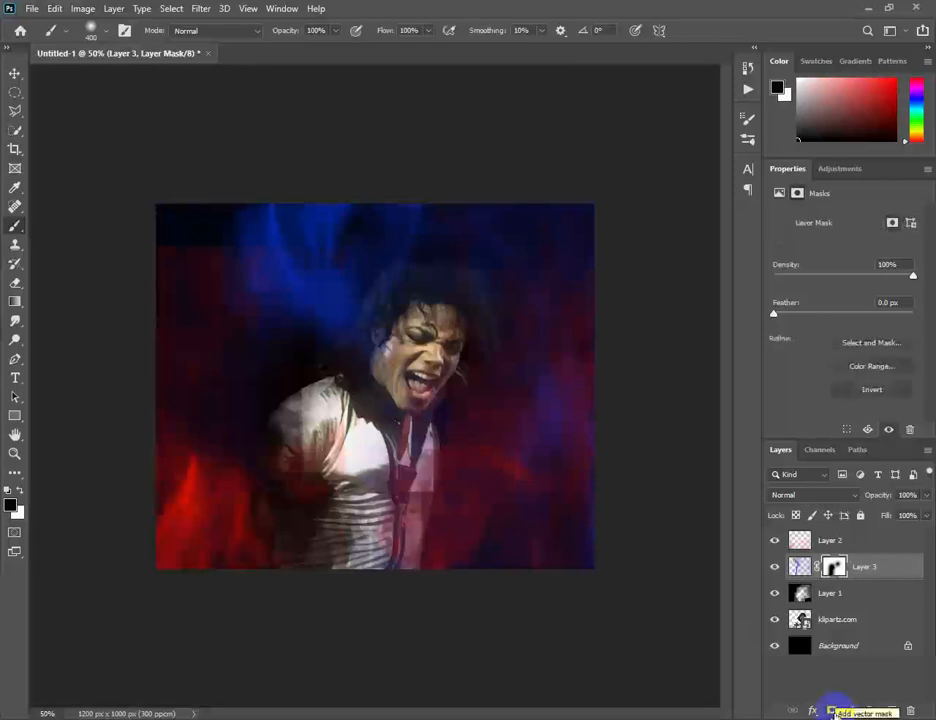
# Step: Add a layer mask to Layer 2 and paint black on it to hide the red texture over the shirt
pyautogui.click(859, 546)
pyautogui.click(831, 711)
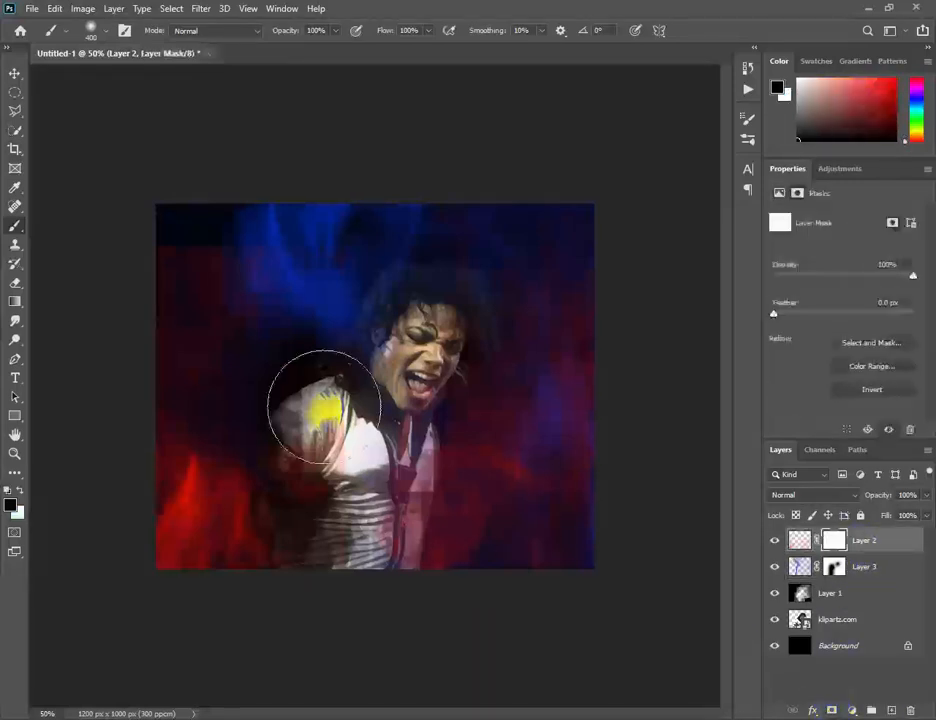
pyautogui.moveTo(324, 410)
pyautogui.mouseDown()
pyautogui.moveTo(371, 487)
pyautogui.moveTo(363, 590)
pyautogui.mouseUp()
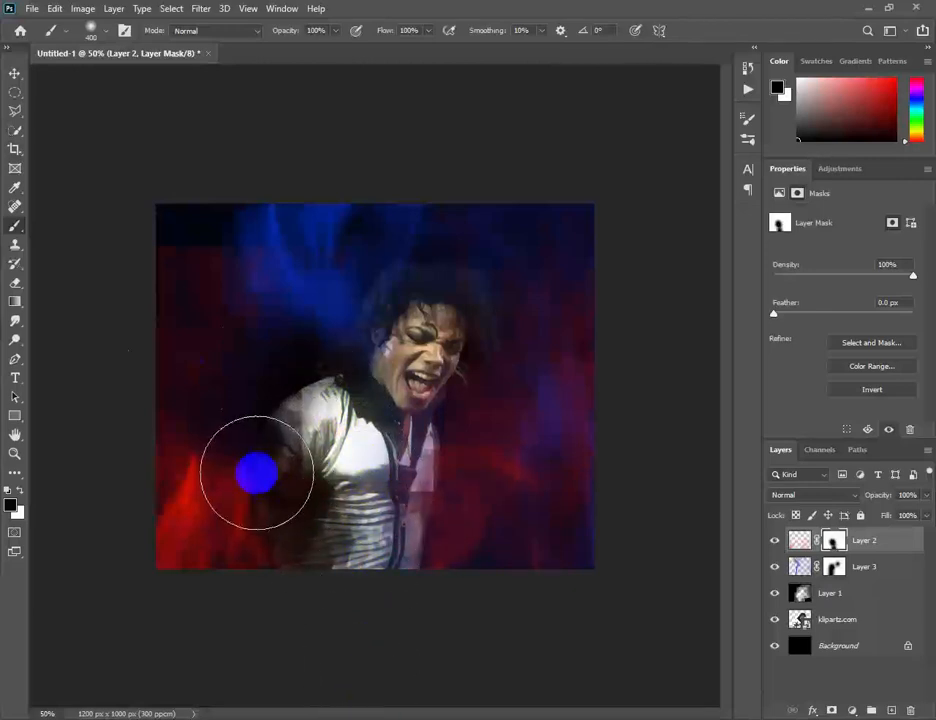
# Step: Create a new empty layer directly above the klipartz.com layer
pyautogui.click(15, 74)
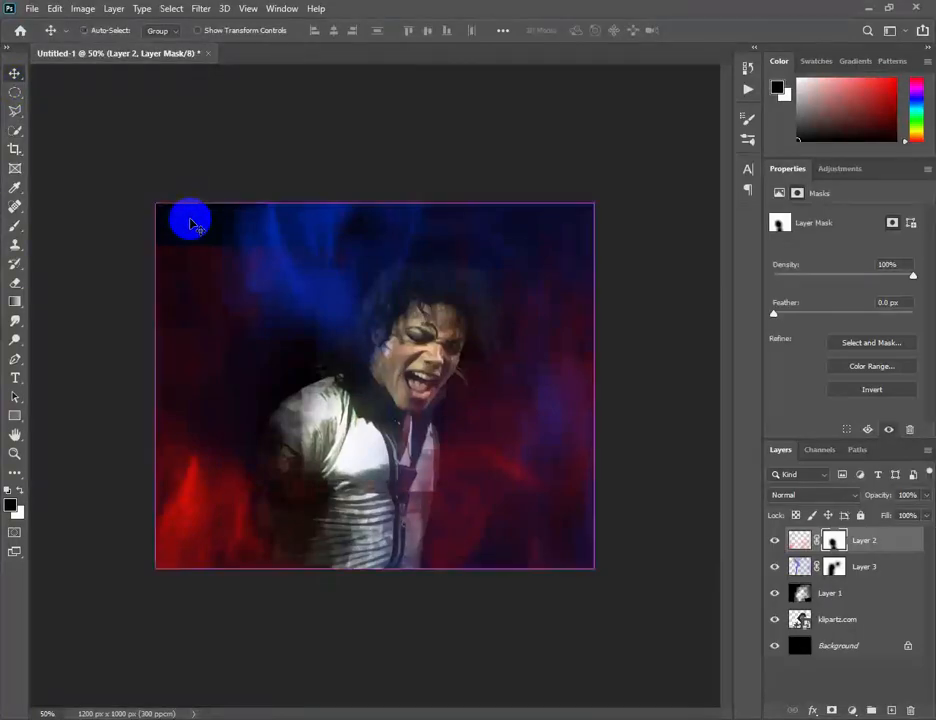
pyautogui.hotkey('ctrl', '+')
pyautogui.hotkey('ctrl', '+')
pyautogui.hotkey('ctrl', '-')
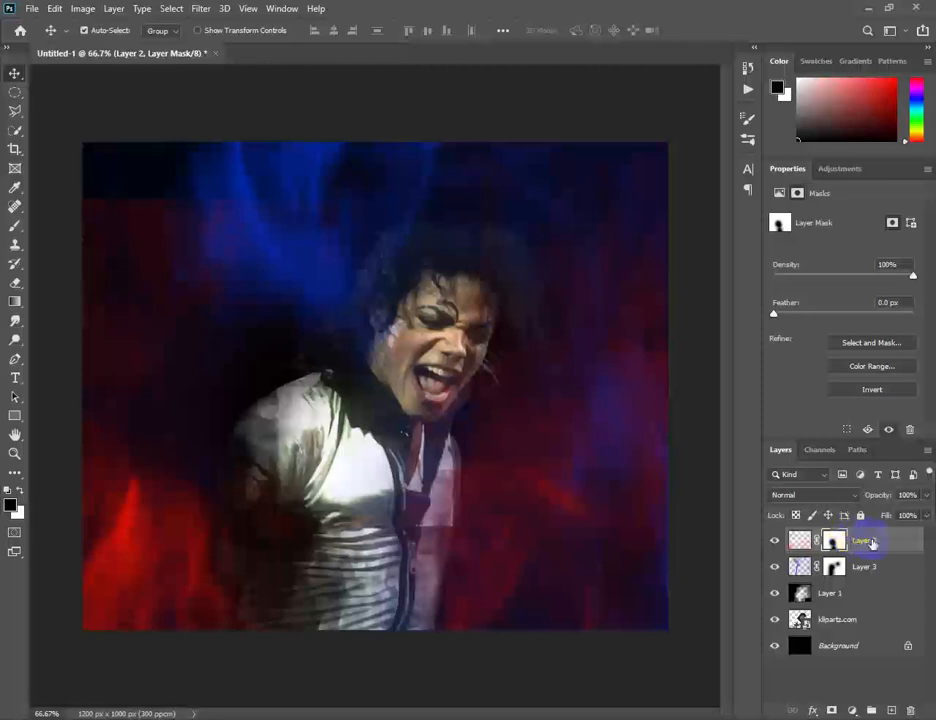
pyautogui.click(857, 618)
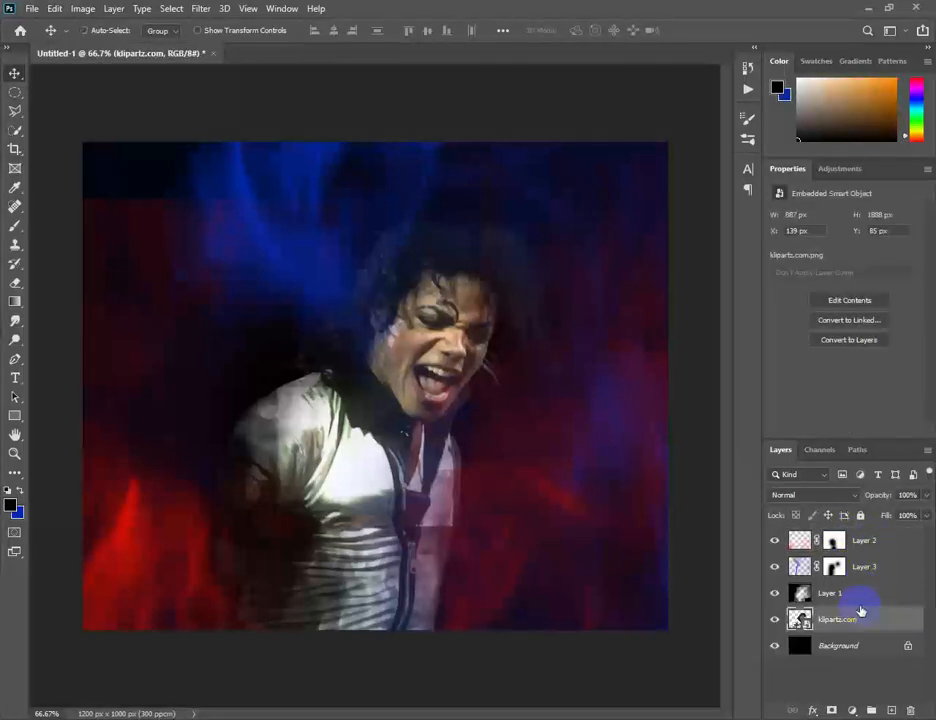
pyautogui.hotkey('ctrl', 'shift', 'n')
pyautogui.press('Return')
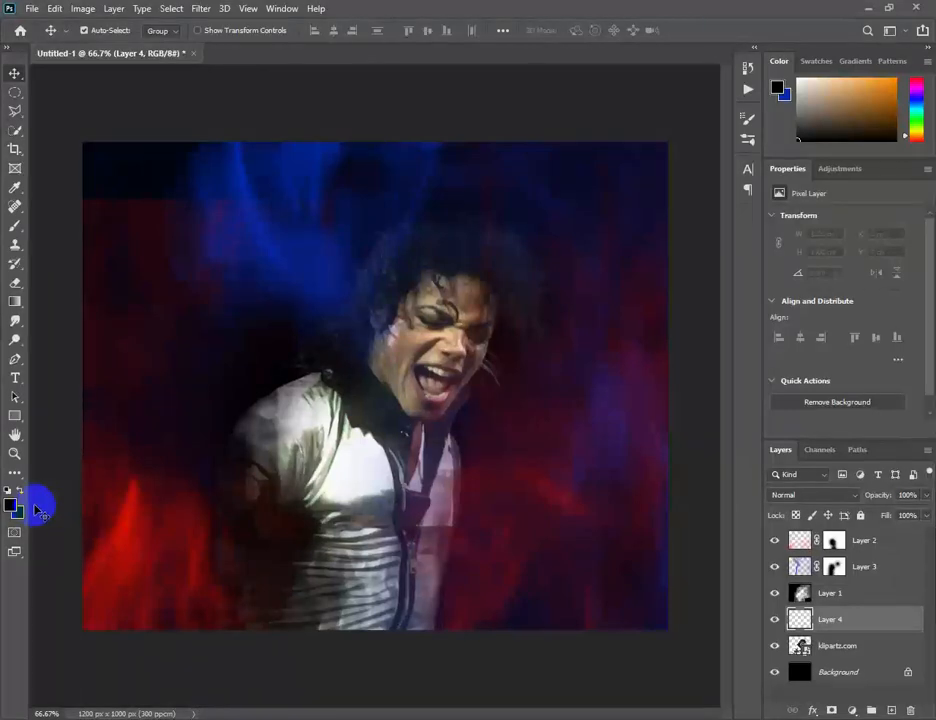
# Step: Paint soft blue over the hair and the side of the face on Layer 4 with a brush of about 600 px
pyautogui.press('x')
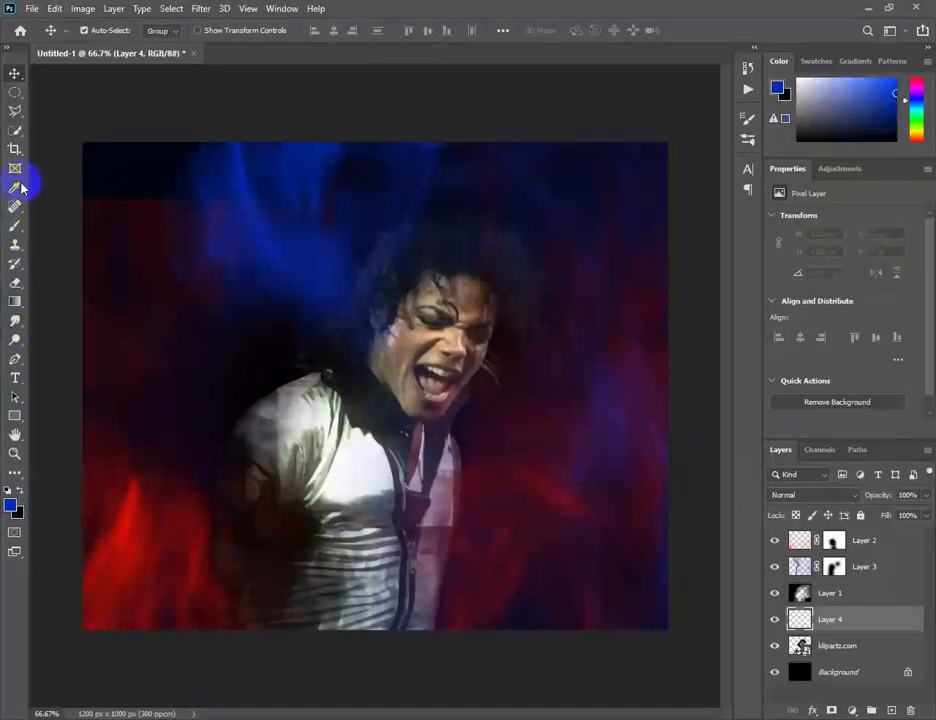
pyautogui.click(17, 187)
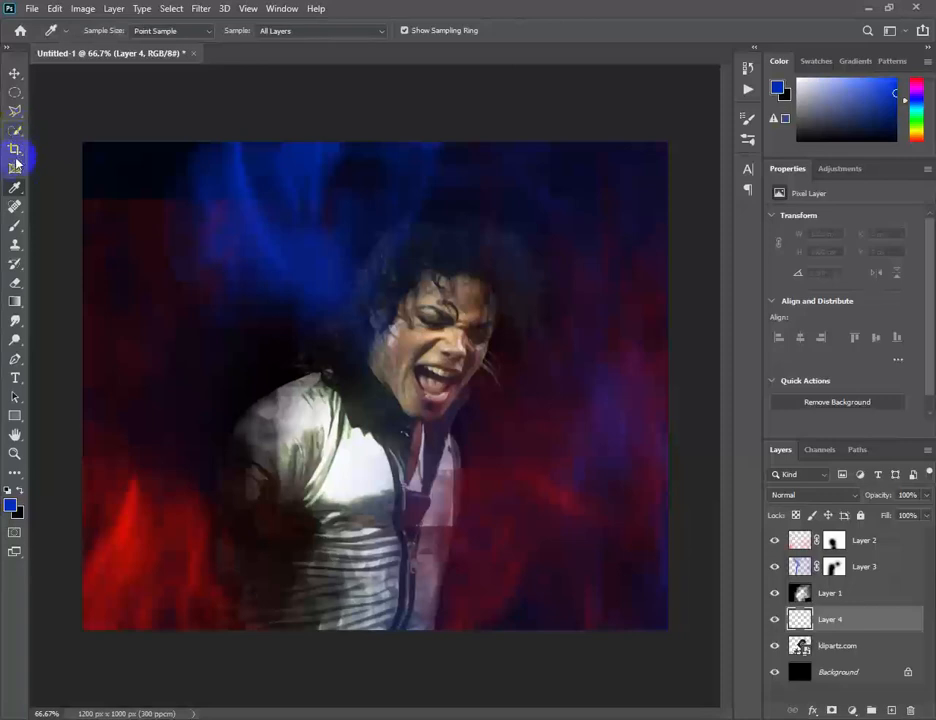
pyautogui.click(17, 226)
pyautogui.click(386, 318)
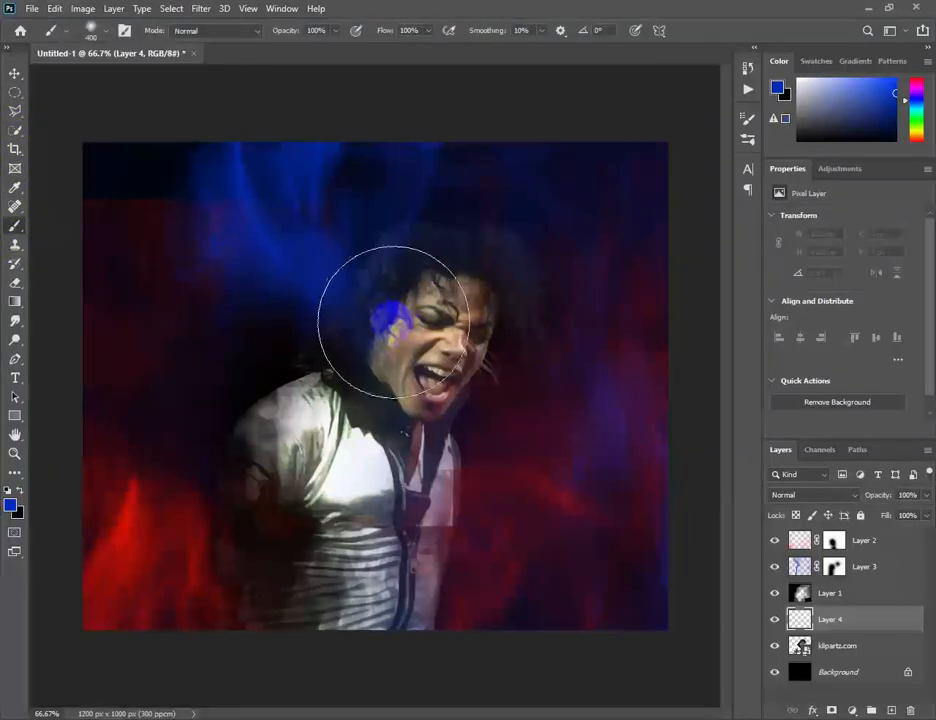
pyautogui.press(']')
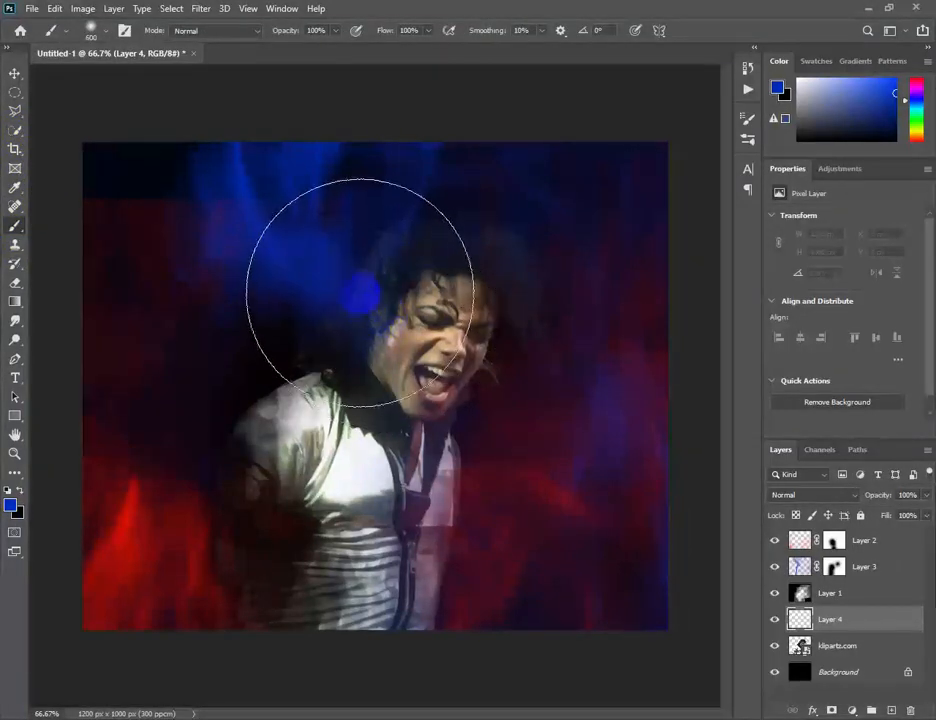
pyautogui.moveTo(345, 297)
pyautogui.mouseDown()
pyautogui.moveTo(338, 292)
pyautogui.moveTo(370, 292)
pyautogui.mouseUp()
pyautogui.press('[')
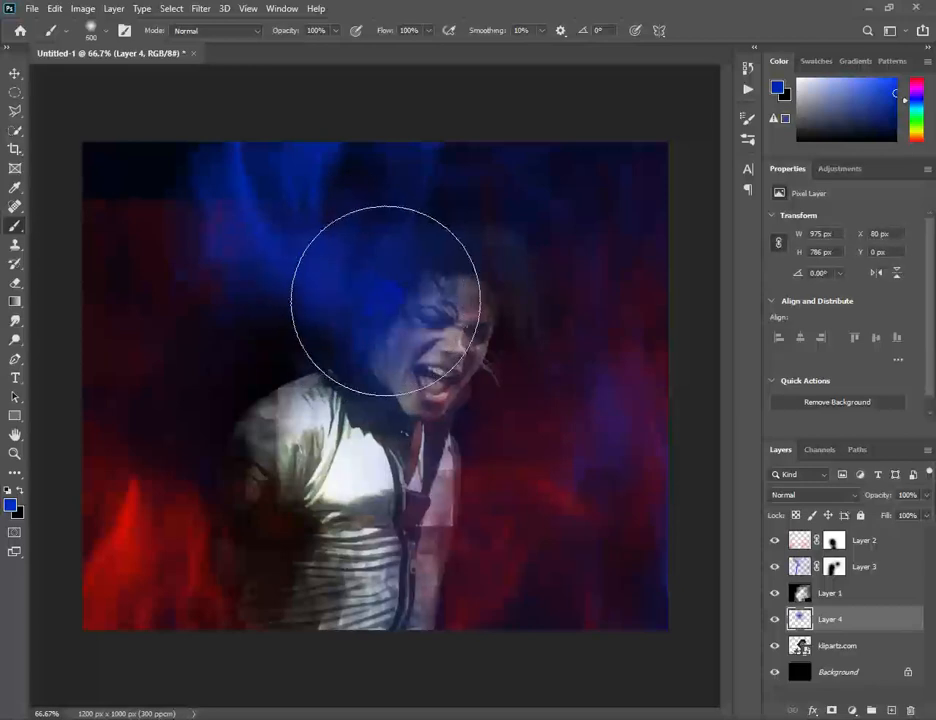
pyautogui.press('[')
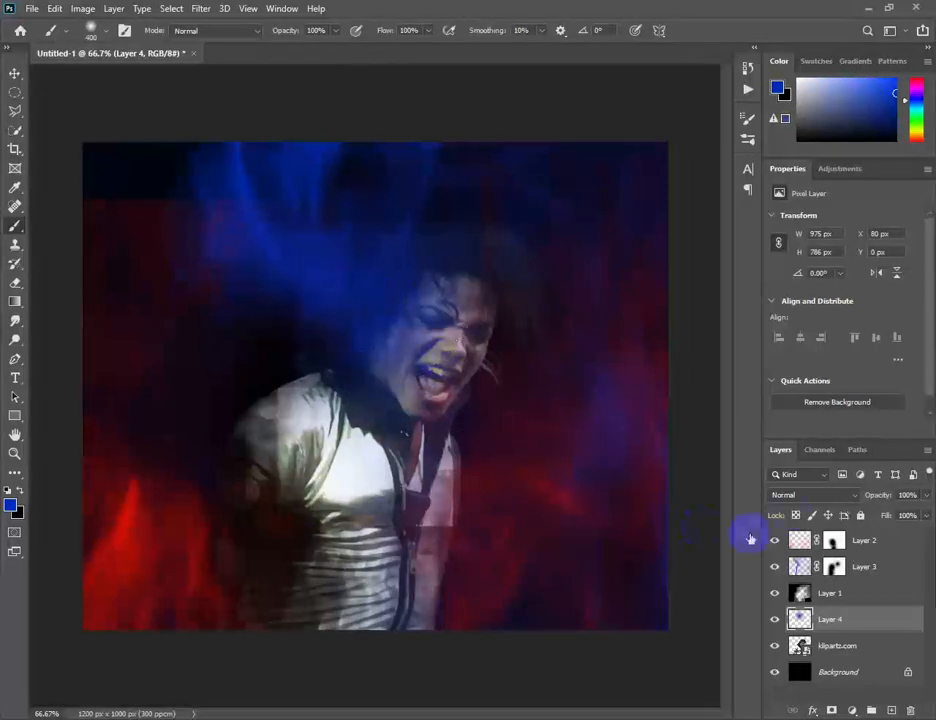
# Step: Set Layer 4's blend mode to Color and brush more blue over the face, neck and hair, reducing the brush to 200 px
pyautogui.click(854, 495)
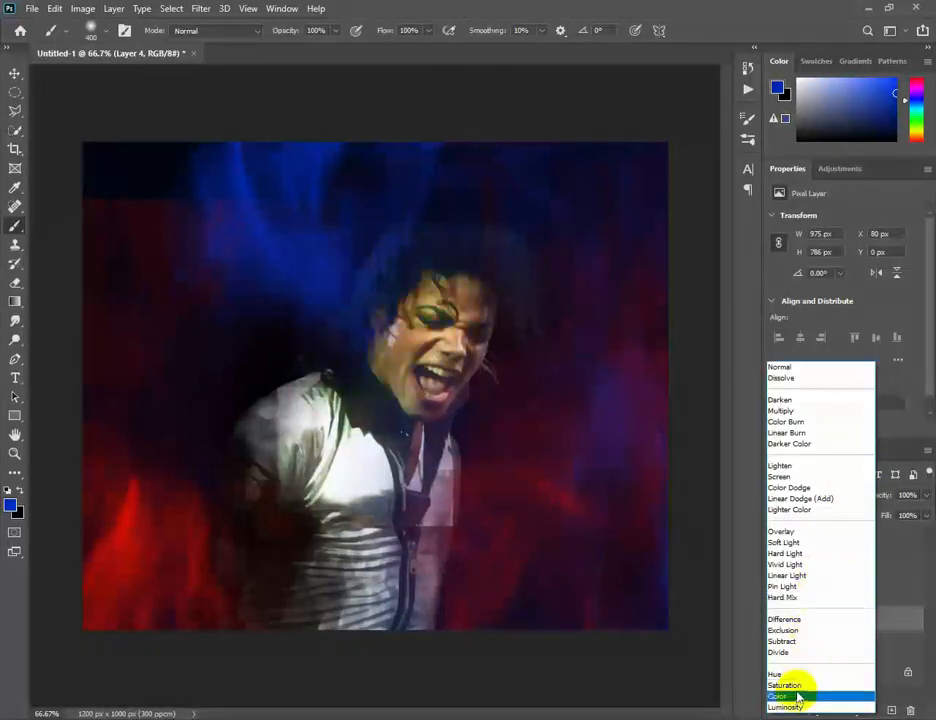
pyautogui.click(798, 697)
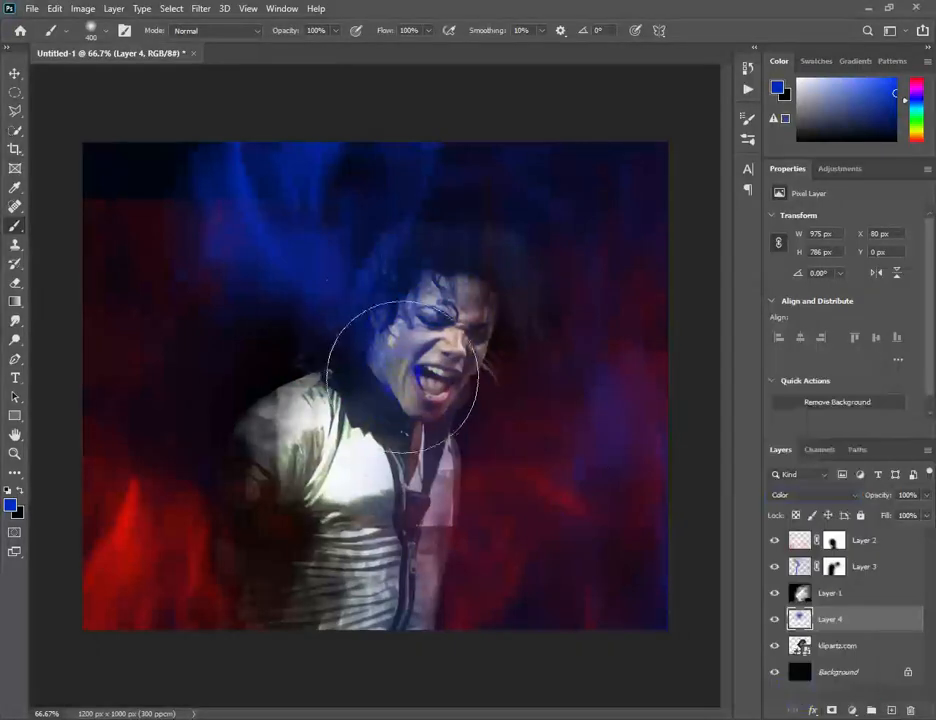
pyautogui.press('[')
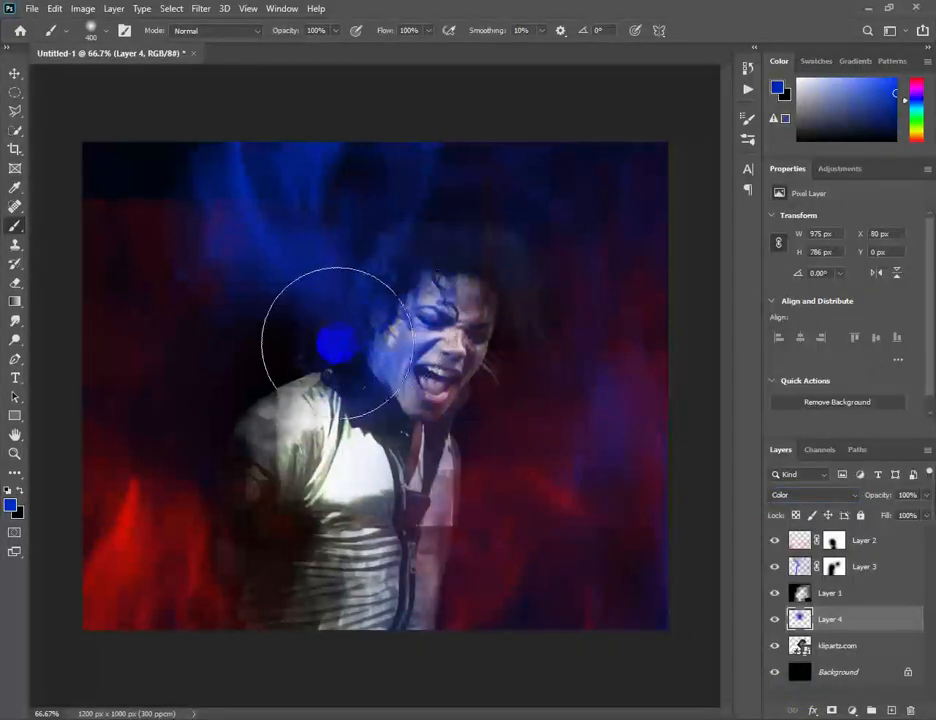
pyautogui.moveTo(312, 370)
pyautogui.mouseDown()
pyautogui.moveTo(240, 398)
pyautogui.moveTo(289, 379)
pyautogui.moveTo(255, 407)
pyautogui.moveTo(316, 391)
pyautogui.moveTo(294, 436)
pyautogui.moveTo(266, 458)
pyautogui.moveTo(294, 504)
pyautogui.moveTo(288, 486)
pyautogui.moveTo(302, 446)
pyautogui.moveTo(426, 366)
pyautogui.mouseUp()
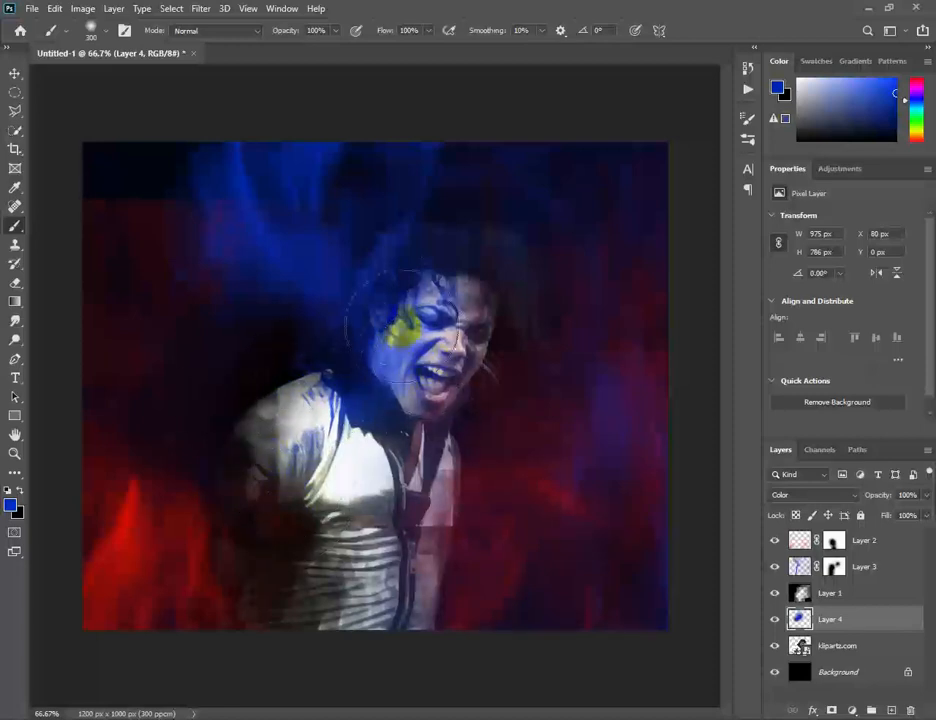
pyautogui.press('[')
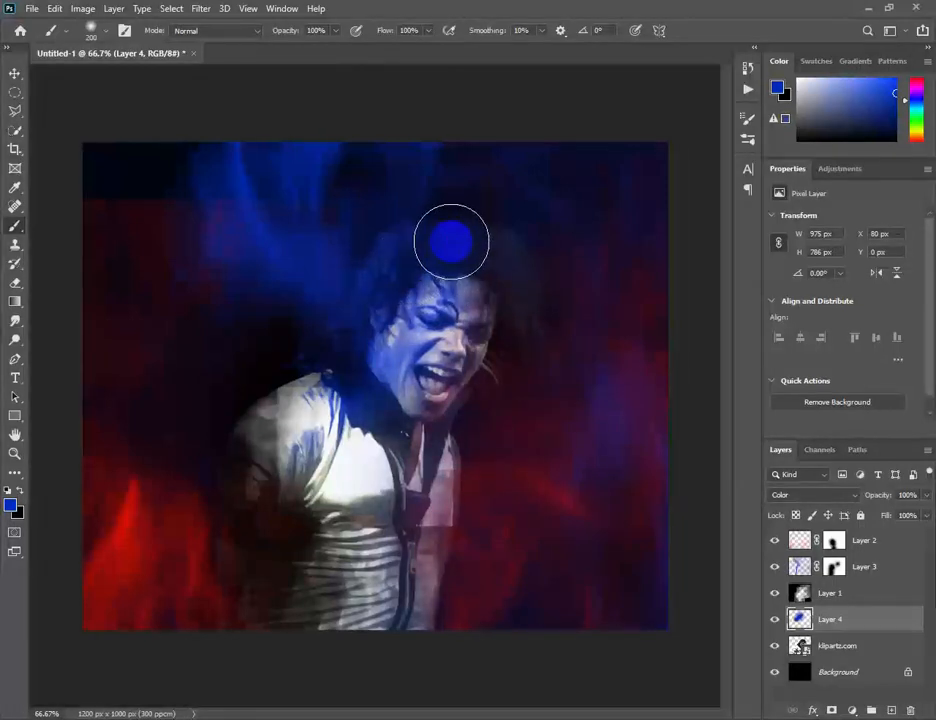
pyautogui.moveTo(451, 241)
pyautogui.mouseDown()
pyautogui.moveTo(399, 248)
pyautogui.moveTo(455, 242)
pyautogui.mouseUp()
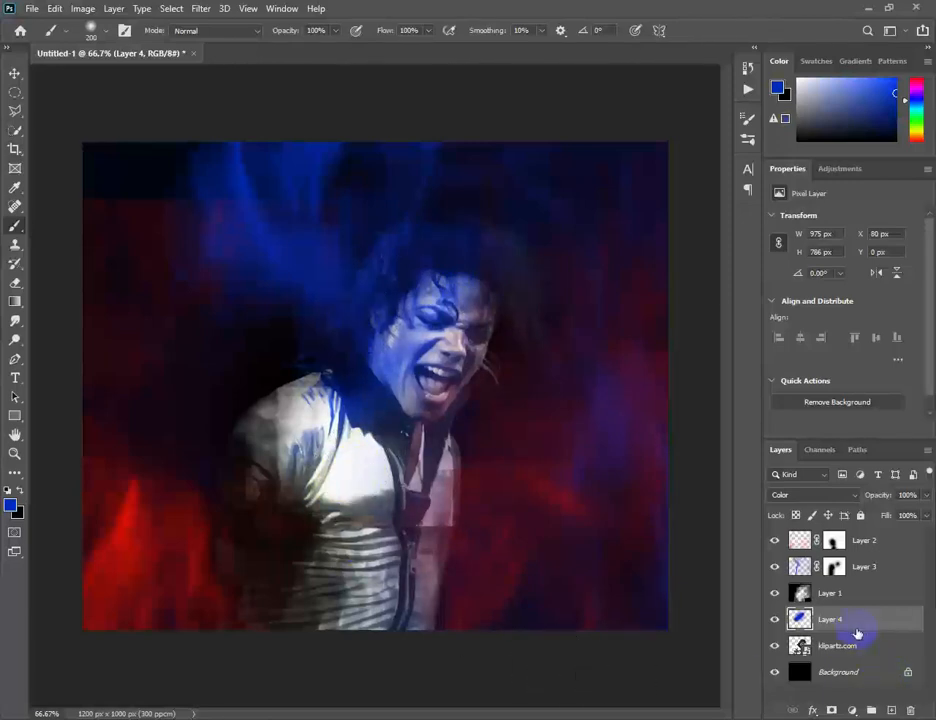
pyautogui.hotkey('ctrl', 'n')
pyautogui.press('Return')
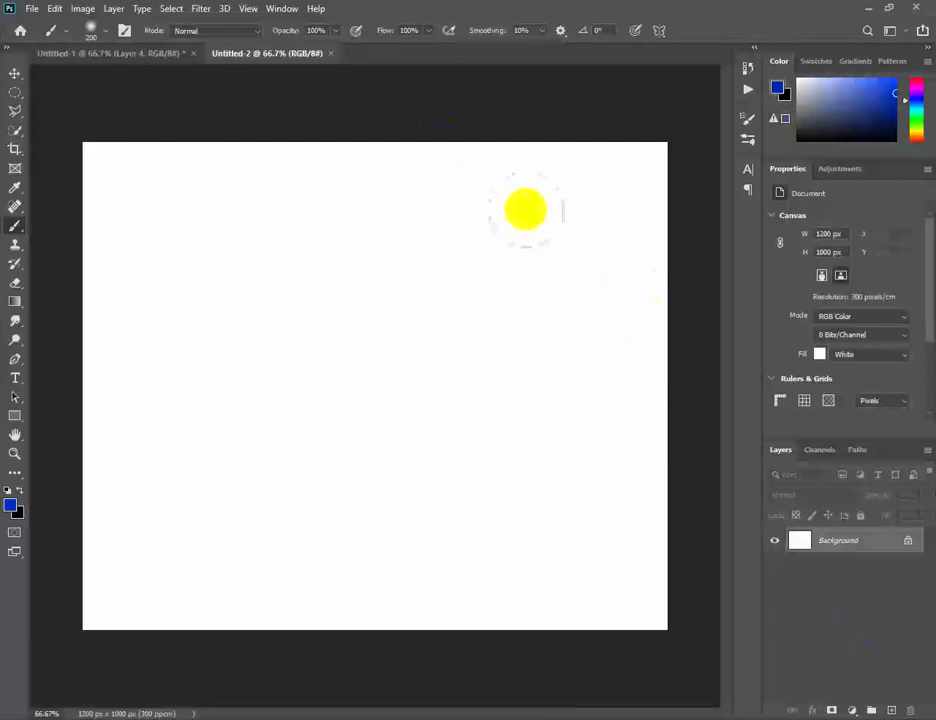
pyautogui.click(327, 54)
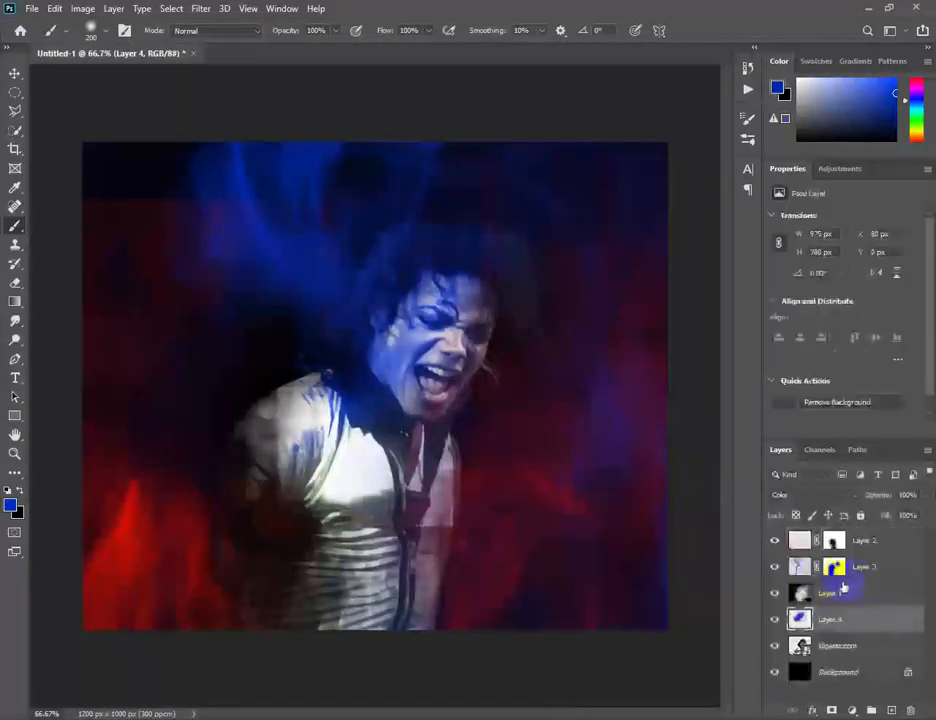
# Step: Create a new empty layer directly above Layer 4 and set the brush colour to red c00000
pyautogui.hotkey('ctrl', 'shift', 'n')
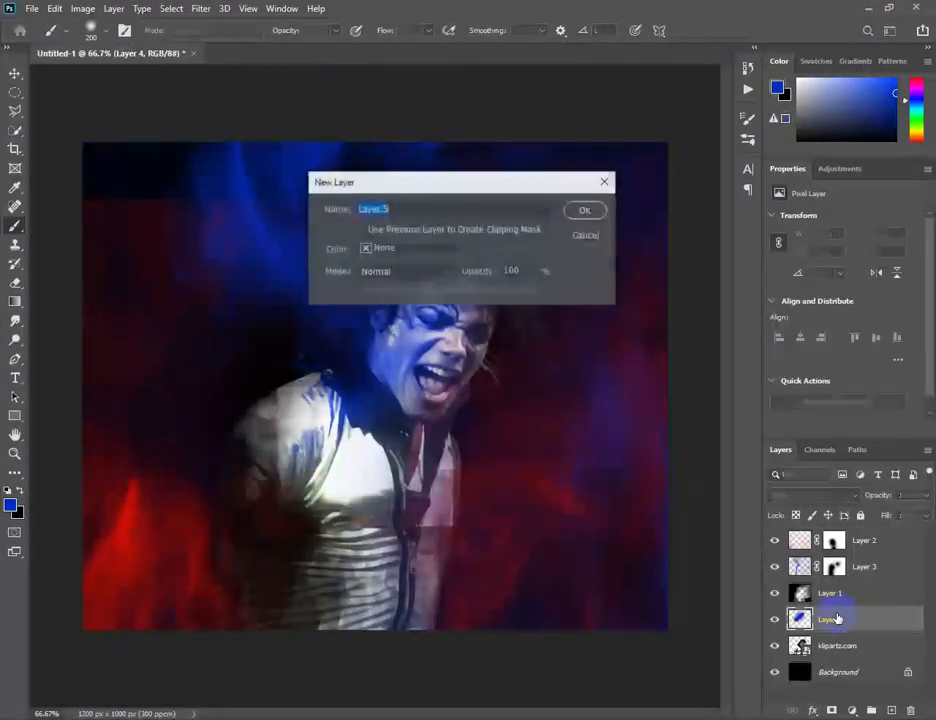
pyautogui.press('Return')
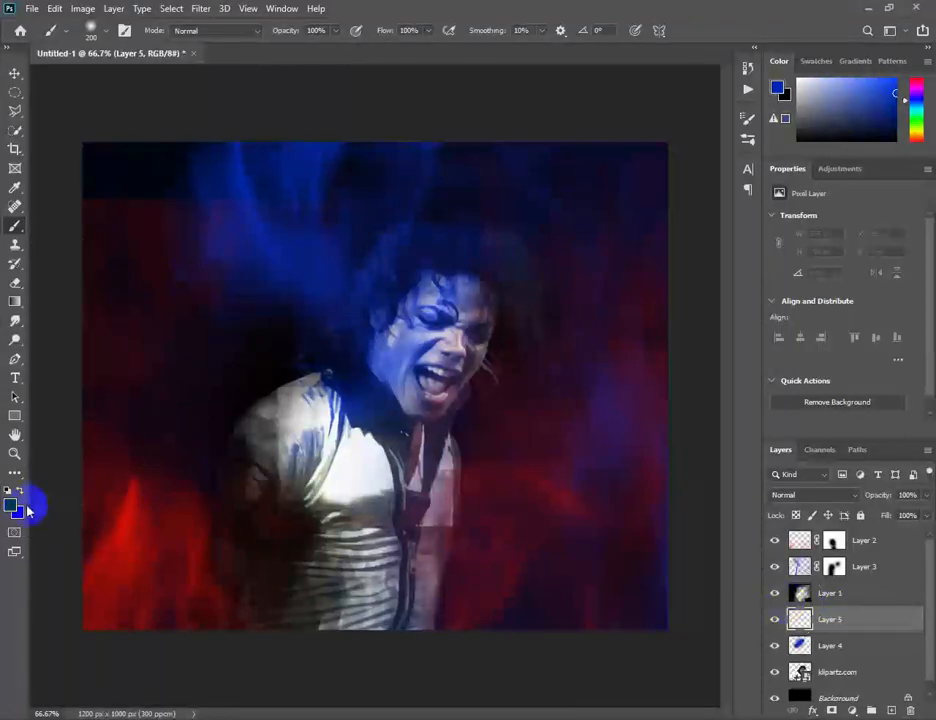
pyautogui.click(14, 510)
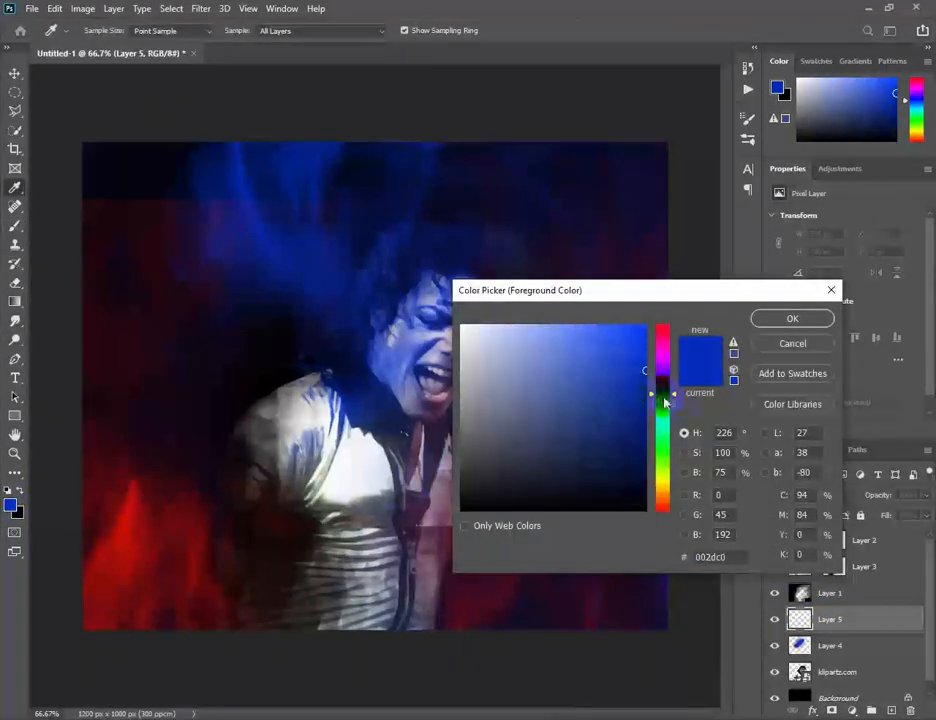
pyautogui.moveTo(676, 398); pyautogui.dragTo(677, 527)
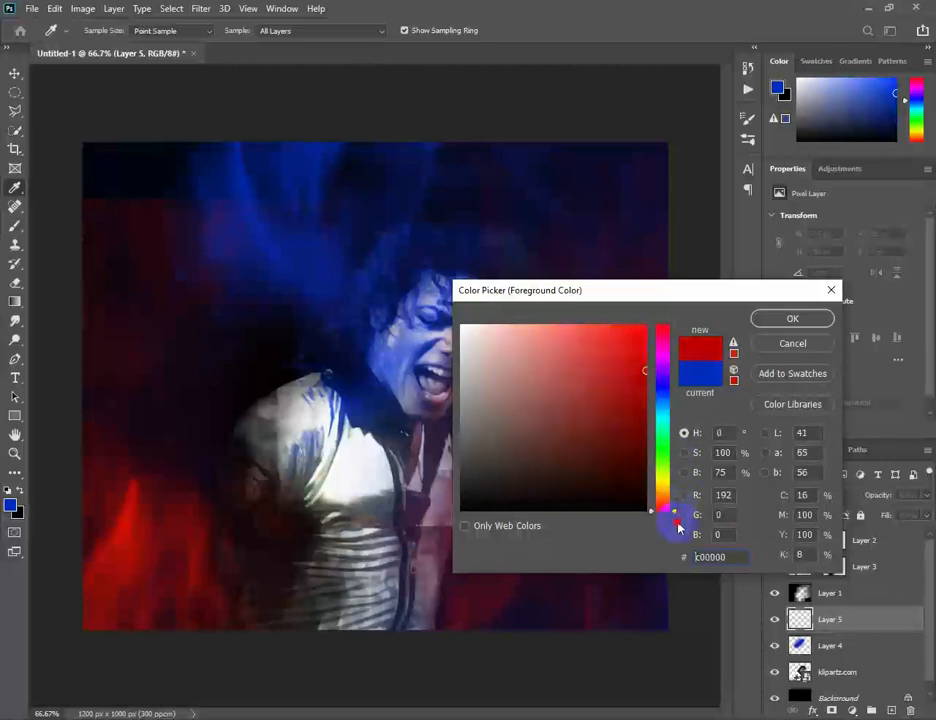
pyautogui.click(804, 318)
pyautogui.press('b')
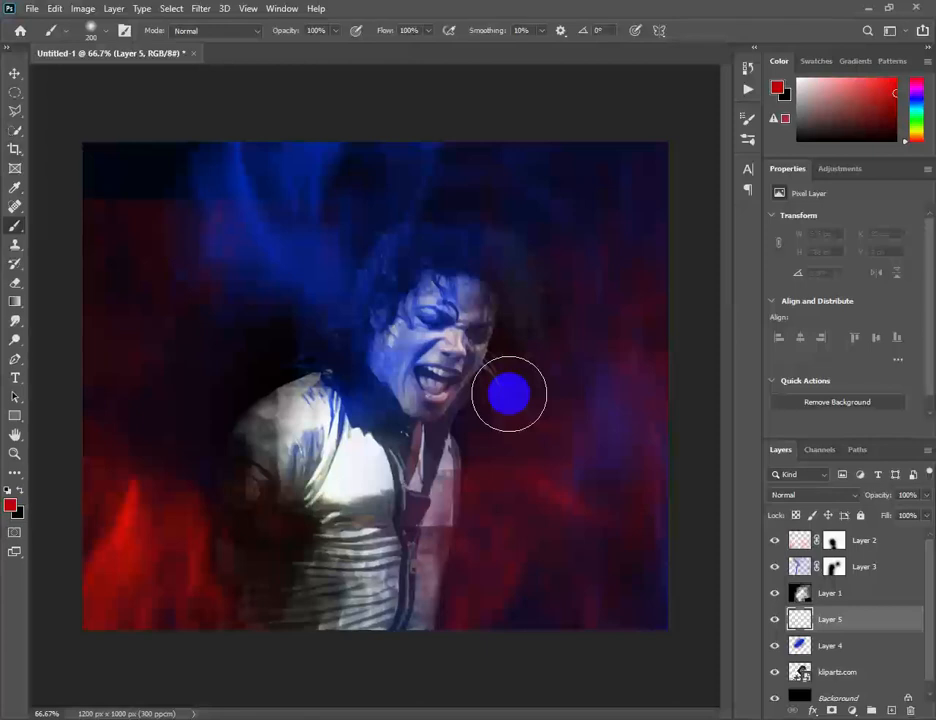
# Step: Set Layer 5's blend mode to Color and brush red at 175 px over the shadowed side of the face, hair, neck and shirt
pyautogui.press('[')
pyautogui.moveTo(494, 321); pyautogui.dragTo(518, 331)
pyautogui.click(853, 497)
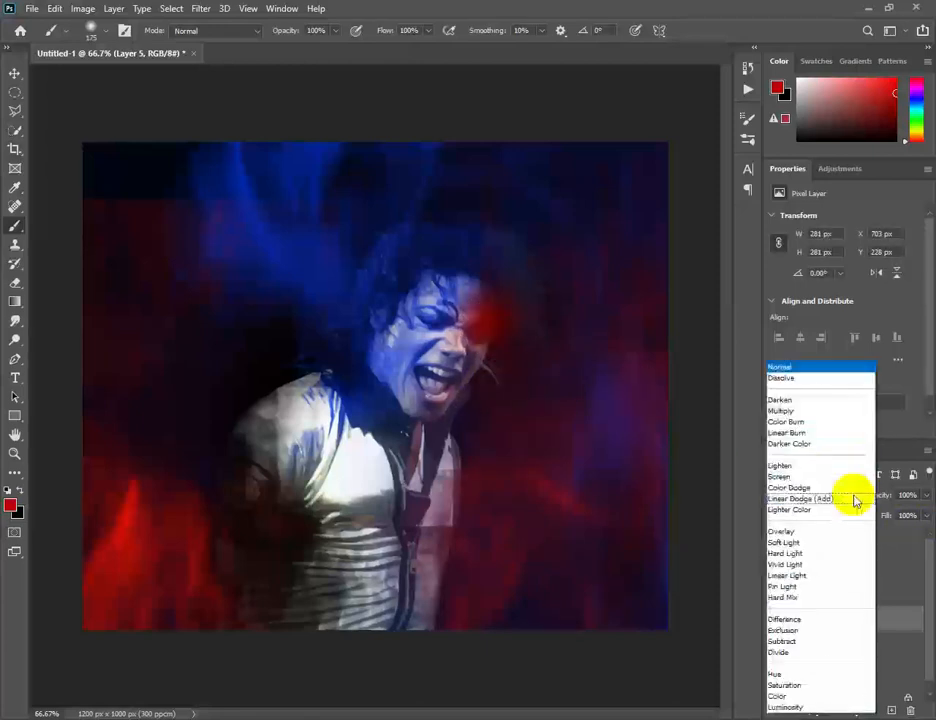
pyautogui.click(811, 698)
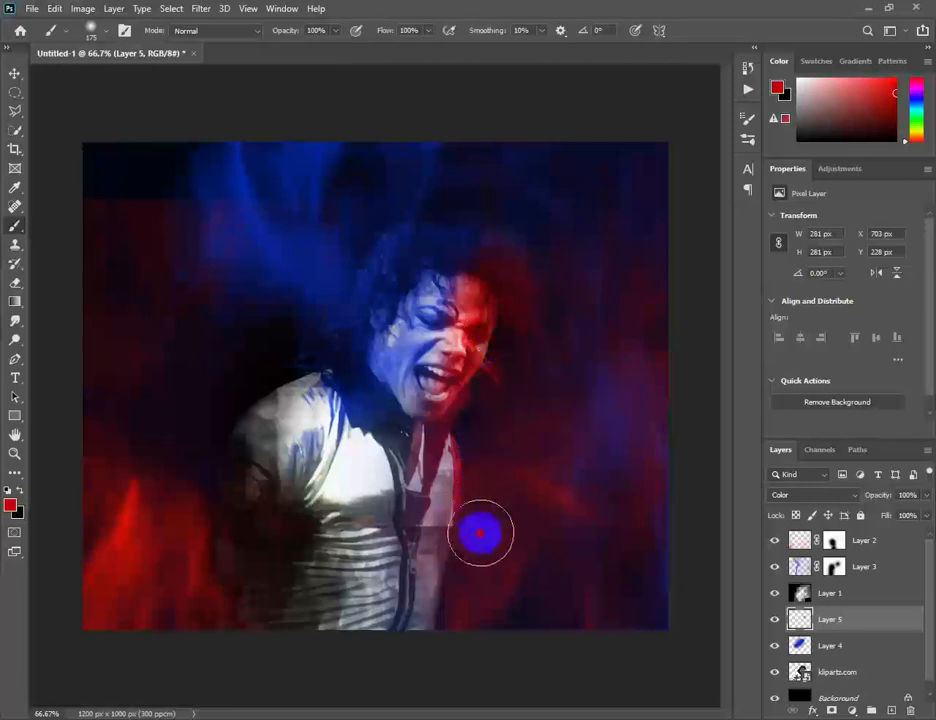
pyautogui.moveTo(450, 537)
pyautogui.mouseDown()
pyautogui.moveTo(469, 431)
pyautogui.moveTo(454, 592)
pyautogui.moveTo(448, 492)
pyautogui.moveTo(481, 365)
pyautogui.moveTo(466, 397)
pyautogui.moveTo(473, 359)
pyautogui.moveTo(464, 377)
pyautogui.moveTo(495, 313)
pyautogui.moveTo(502, 263)
pyautogui.moveTo(498, 303)
pyautogui.moveTo(527, 286)
pyautogui.mouseUp()
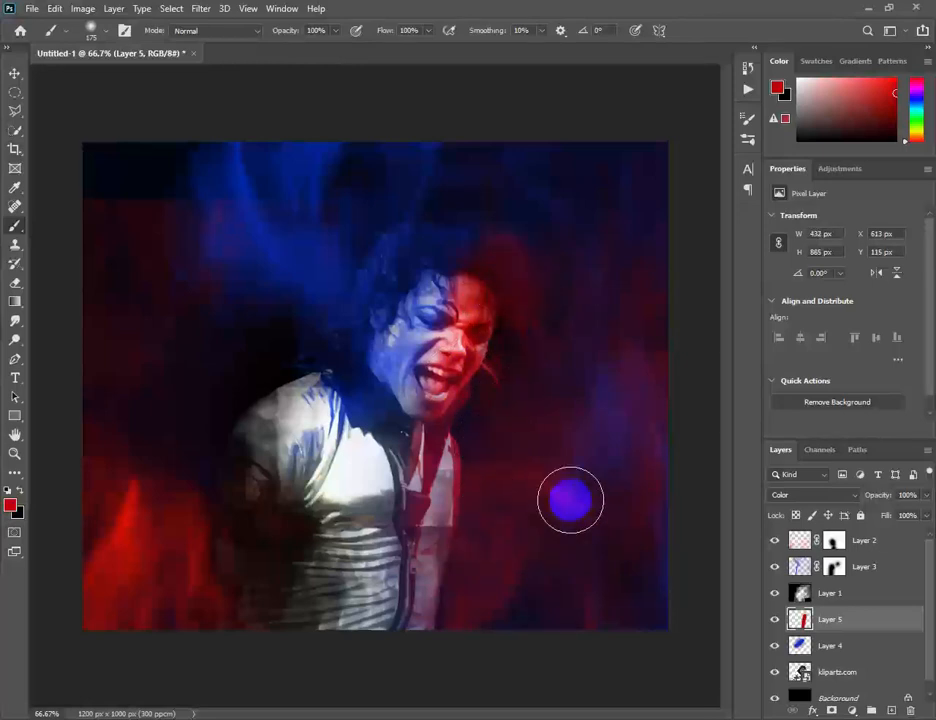
# Step: Switch the brush colour back to blue and paint it over the shirt's shoulder and chest on Layer 4
pyautogui.hotkey('ctrl', '+')
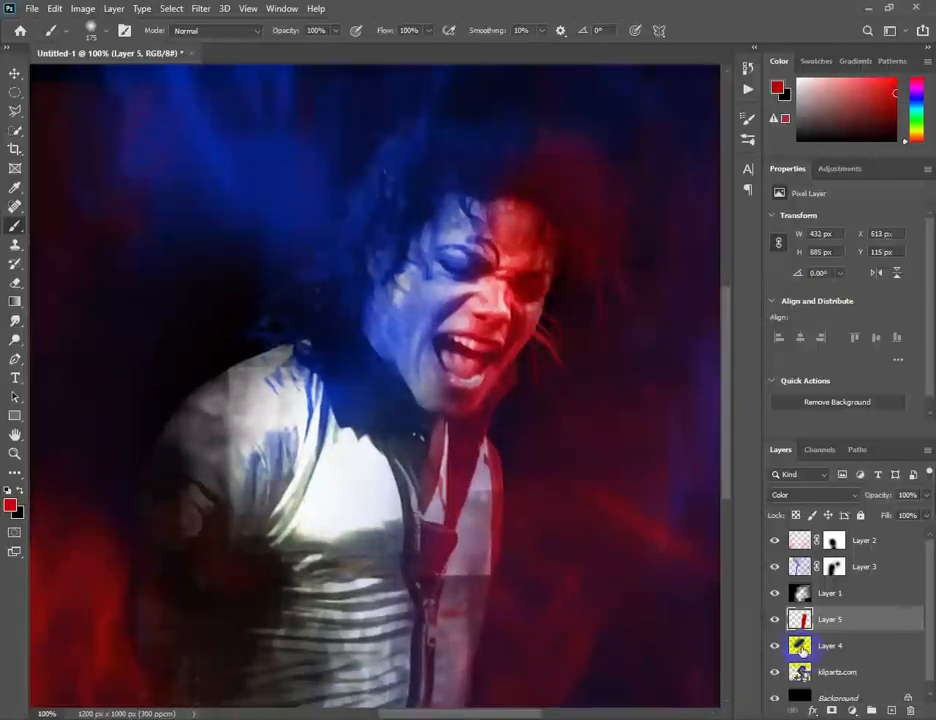
pyautogui.click(800, 647)
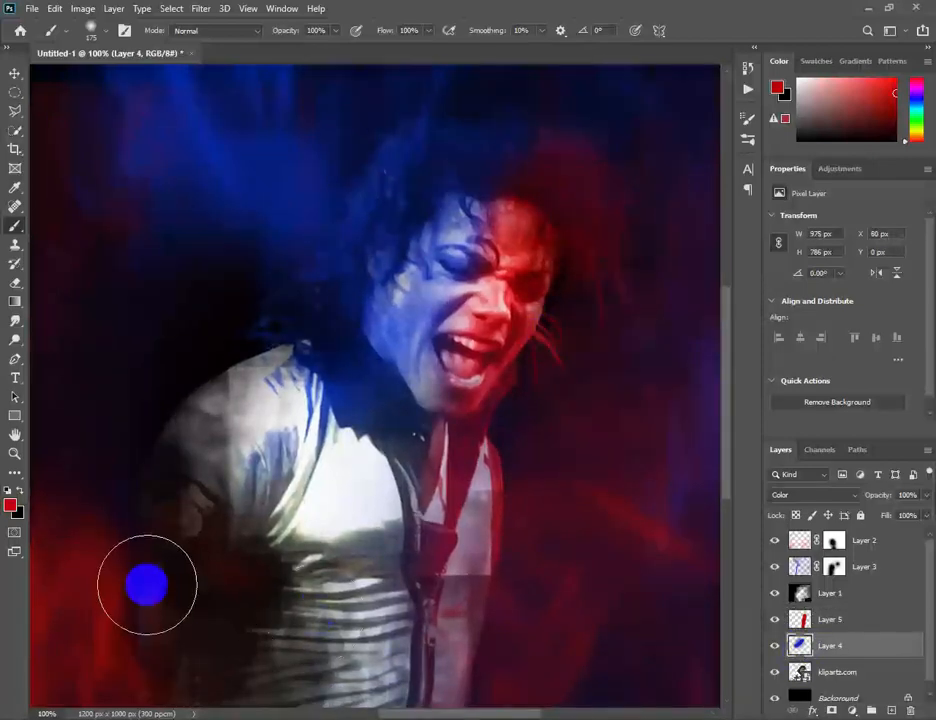
pyautogui.click(10, 506)
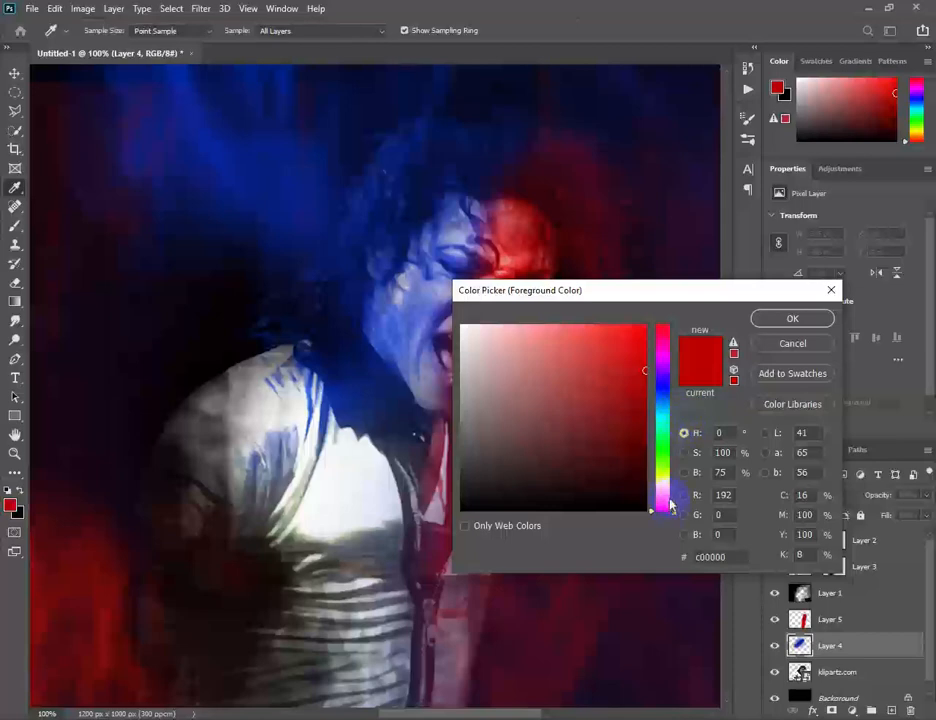
pyautogui.moveTo(673, 510); pyautogui.dragTo(687, 397)
pyautogui.click(793, 320)
pyautogui.press('b')
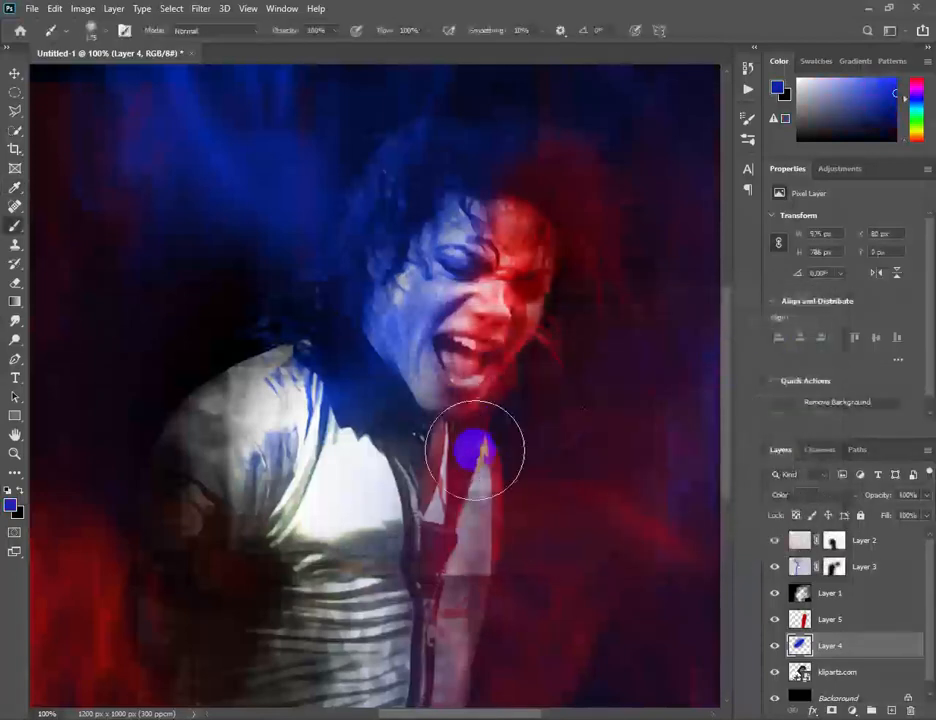
pyautogui.moveTo(250, 425)
pyautogui.mouseDown()
pyautogui.moveTo(213, 525)
pyautogui.moveTo(226, 482)
pyautogui.moveTo(301, 663)
pyautogui.moveTo(306, 582)
pyautogui.moveTo(320, 710)
pyautogui.moveTo(296, 617)
pyautogui.moveTo(300, 679)
pyautogui.moveTo(348, 601)
pyautogui.moveTo(332, 621)
pyautogui.moveTo(352, 648)
pyautogui.moveTo(362, 631)
pyautogui.moveTo(352, 603)
pyautogui.moveTo(356, 666)
pyautogui.moveTo(354, 531)
pyautogui.moveTo(322, 413)
pyautogui.moveTo(346, 539)
pyautogui.moveTo(336, 607)
pyautogui.moveTo(283, 461)
pyautogui.mouseUp()
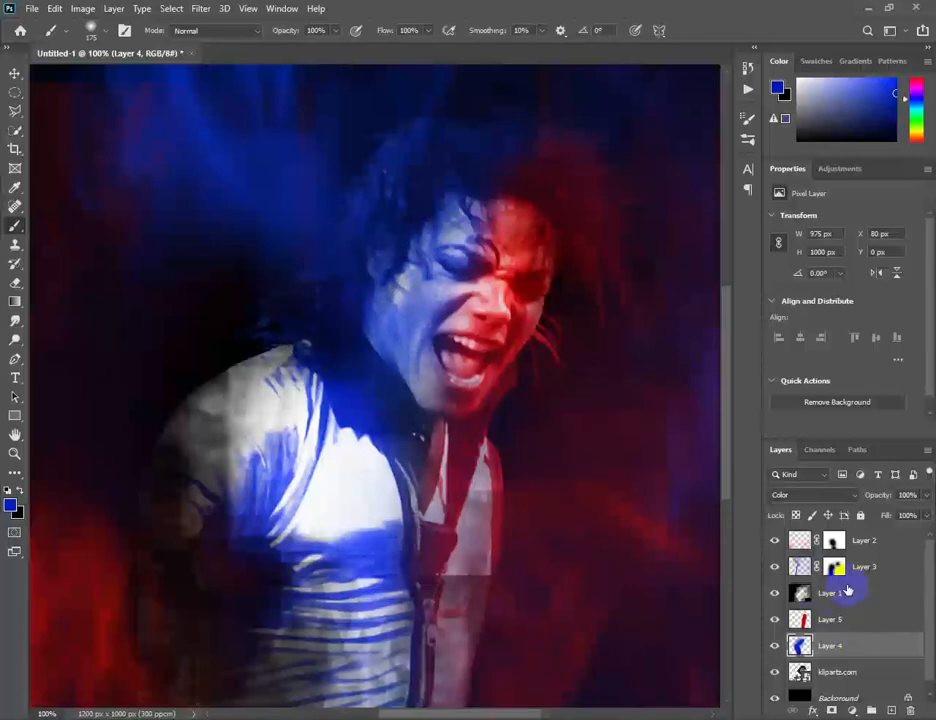
# Step: Reduce the opacity of both Layer 4 and Layer 5 to 68%
pyautogui.hotkey('ctrl', '+')
pyautogui.moveTo(636, 332); pyautogui.dragTo(479, 509)
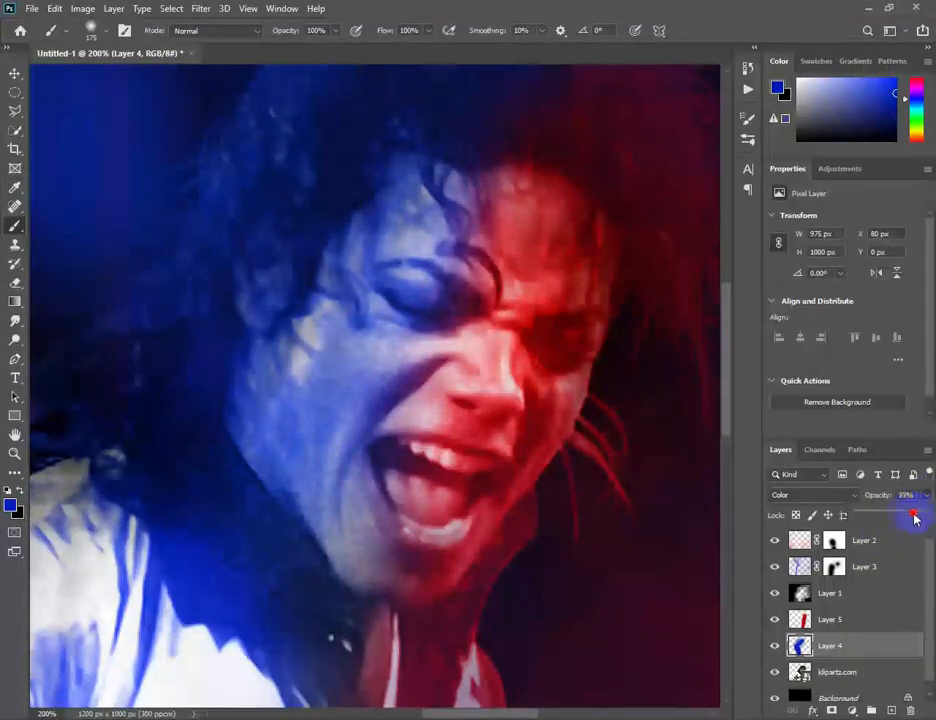
pyautogui.moveTo(915, 518); pyautogui.dragTo(887, 518)
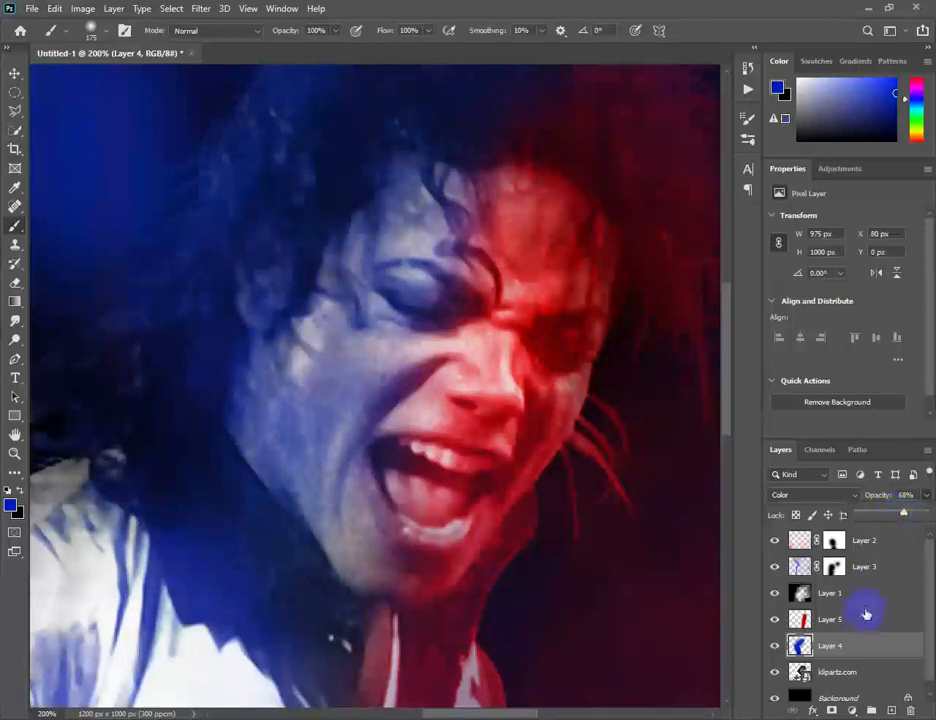
pyautogui.click(862, 622)
pyautogui.click(925, 496)
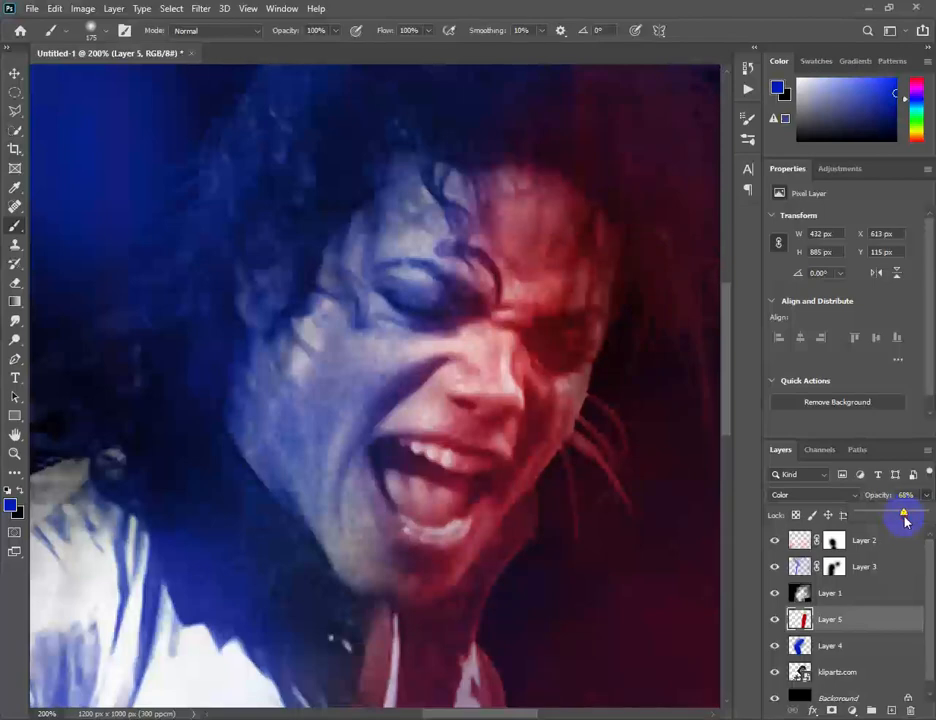
pyautogui.hotkey('ctrl', '-')
pyautogui.hotkey('ctrl', '-')
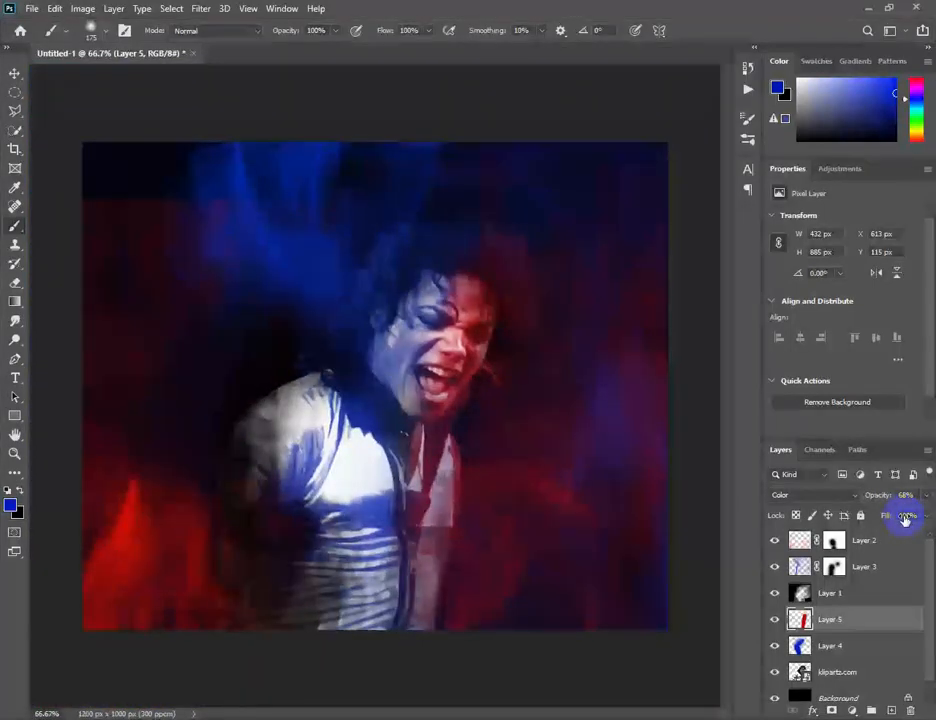
pyautogui.hotkey('ctrl', '-')
pyautogui.hotkey('ctrl', '+')
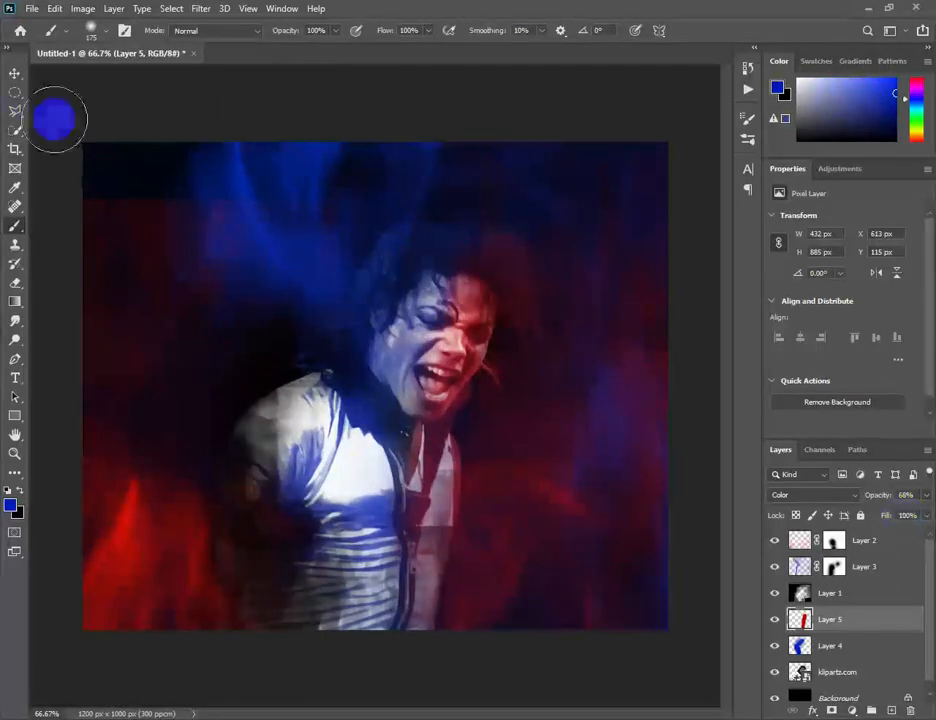
# Step: Examine the cut-out figure by toggling its layer's visibility, and review the colour layers and available adjustments
pyautogui.click(15, 74)
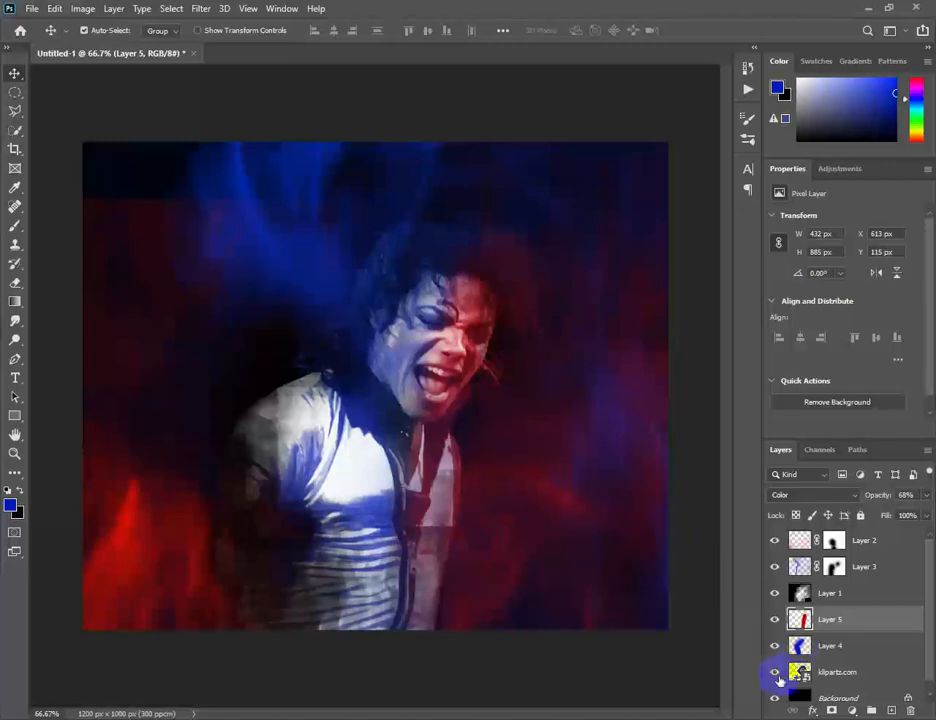
pyautogui.click(776, 676)
pyautogui.click(776, 676)
pyautogui.click(845, 674)
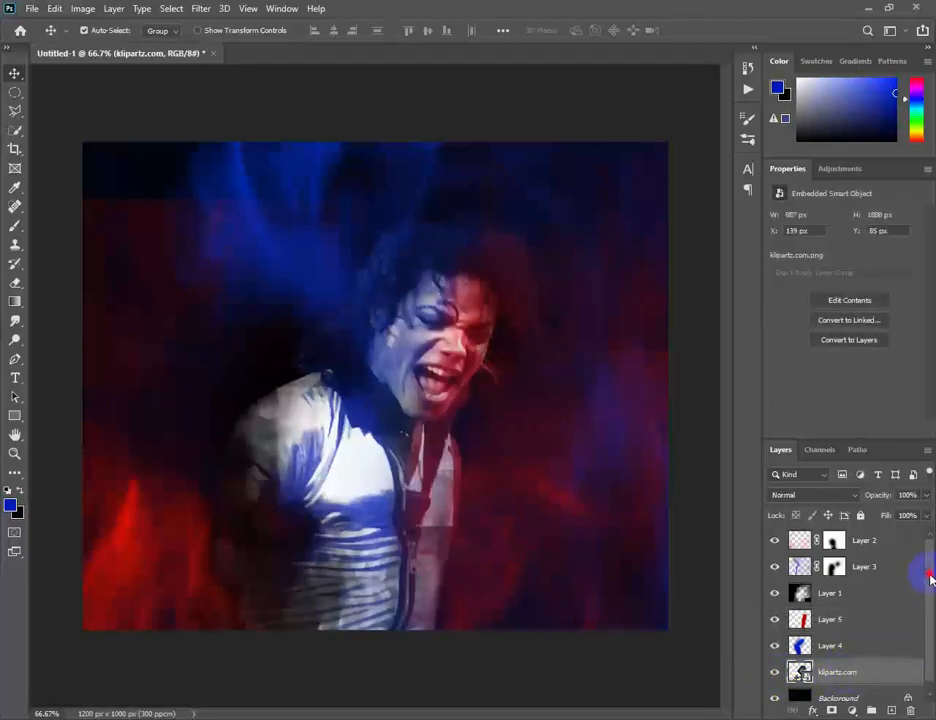
pyautogui.moveTo(929, 577); pyautogui.dragTo(930, 585)
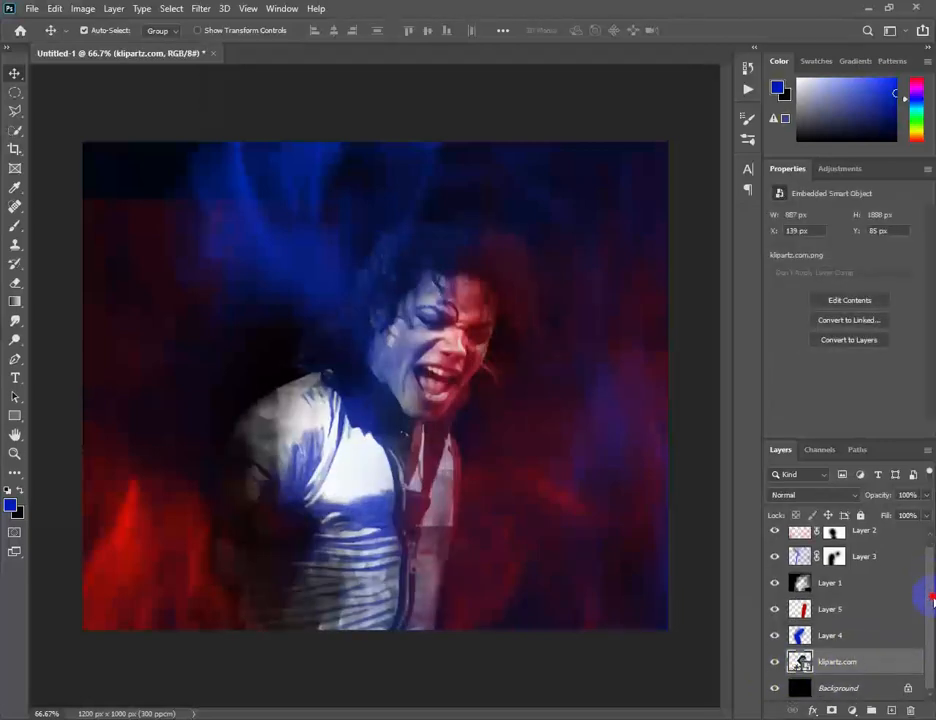
pyautogui.click(868, 606)
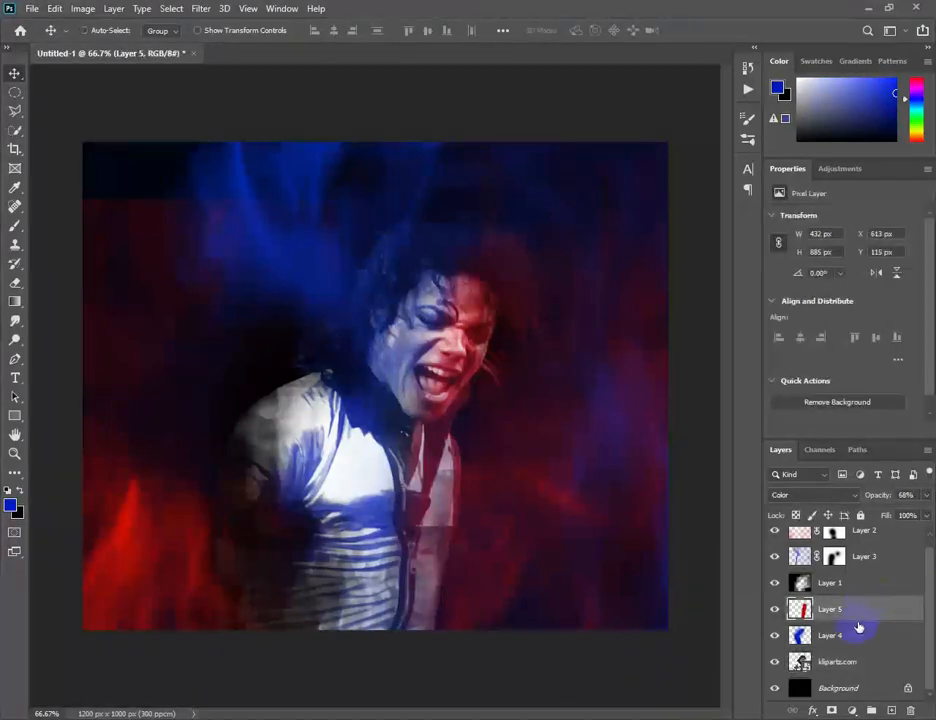
pyautogui.keyDown('ctrl'); pyautogui.click(855, 634); pyautogui.keyUp('ctrl')
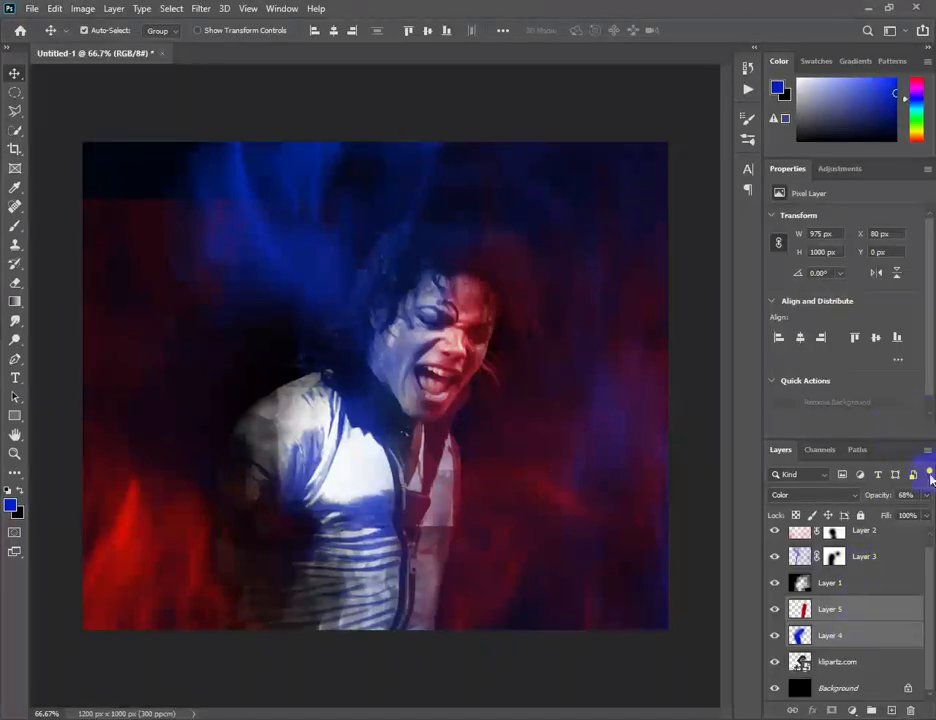
pyautogui.click(836, 662)
pyautogui.click(839, 168)
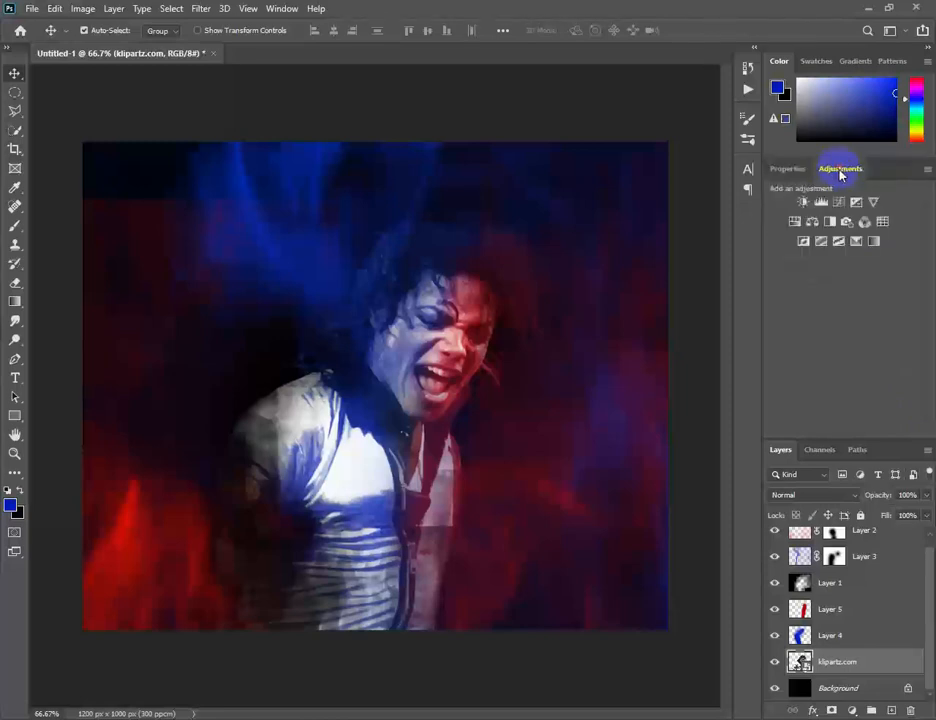
pyautogui.click(865, 609)
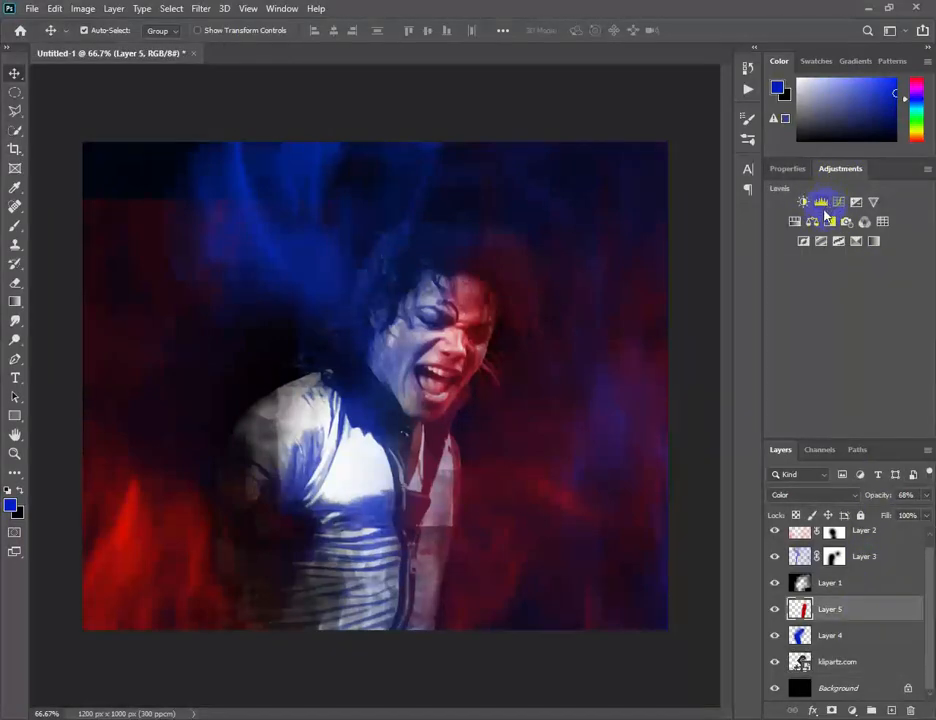
# Step: Rasterize the klipartz.com layer and activate the Burn tool
pyautogui.click(391, 364)
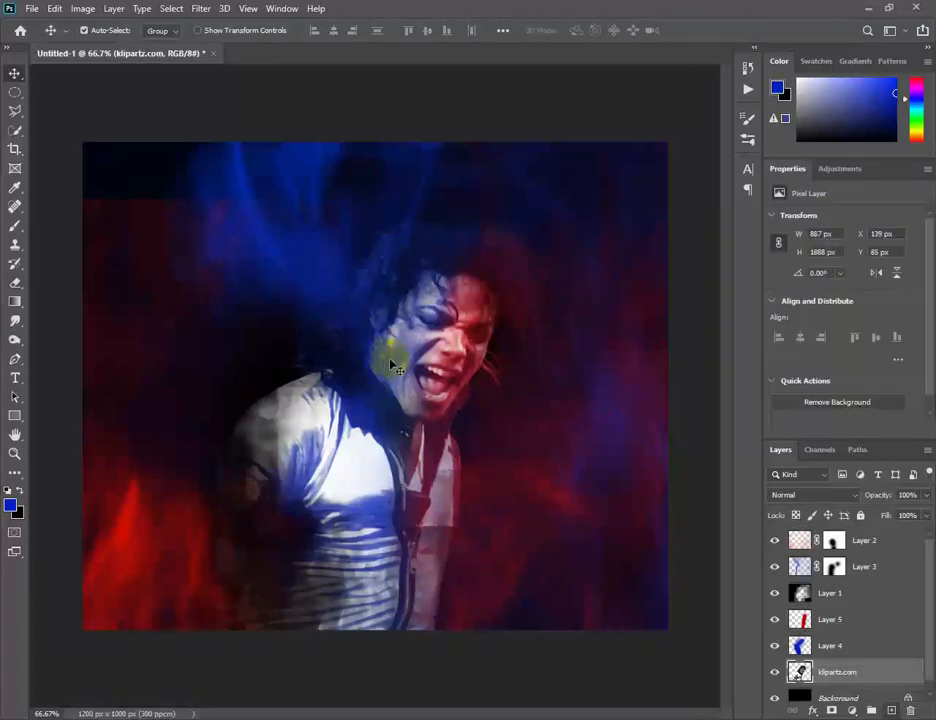
pyautogui.click(15, 341)
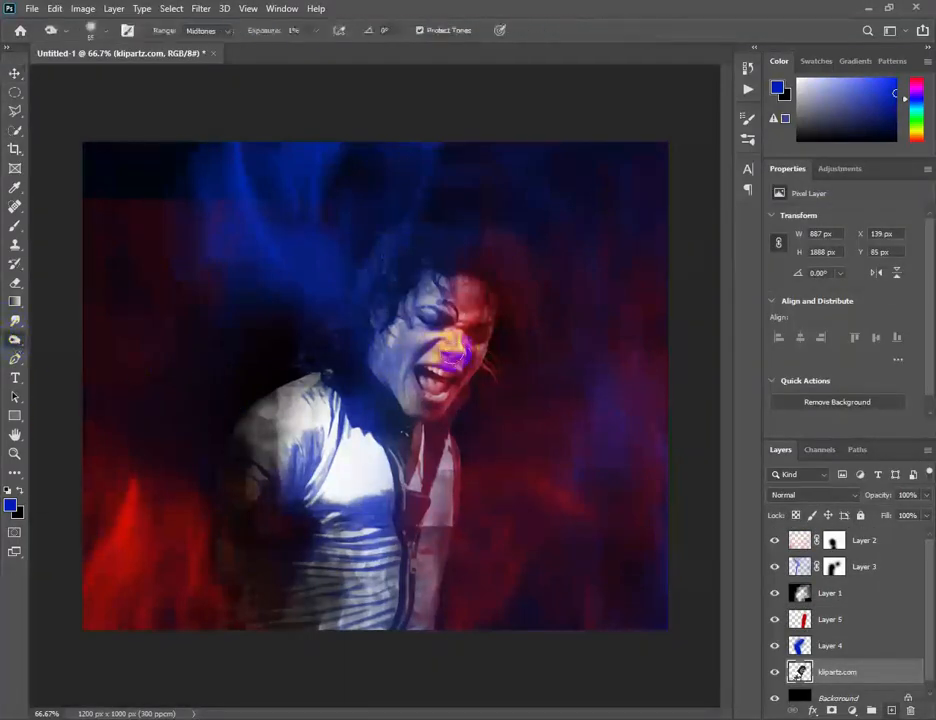
pyautogui.rightClick(16, 341)
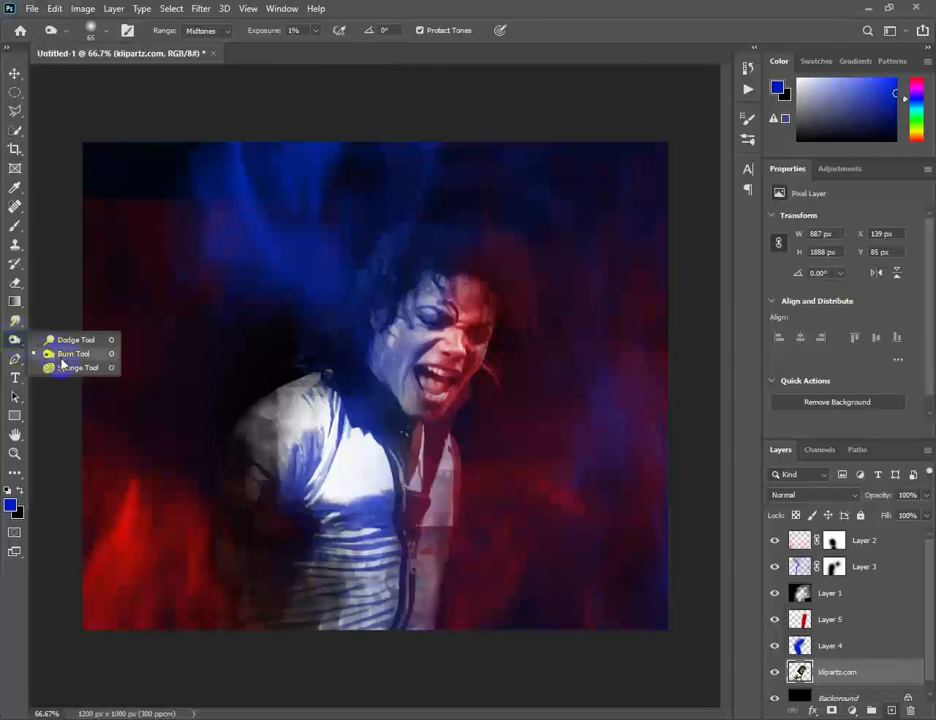
pyautogui.click(62, 356)
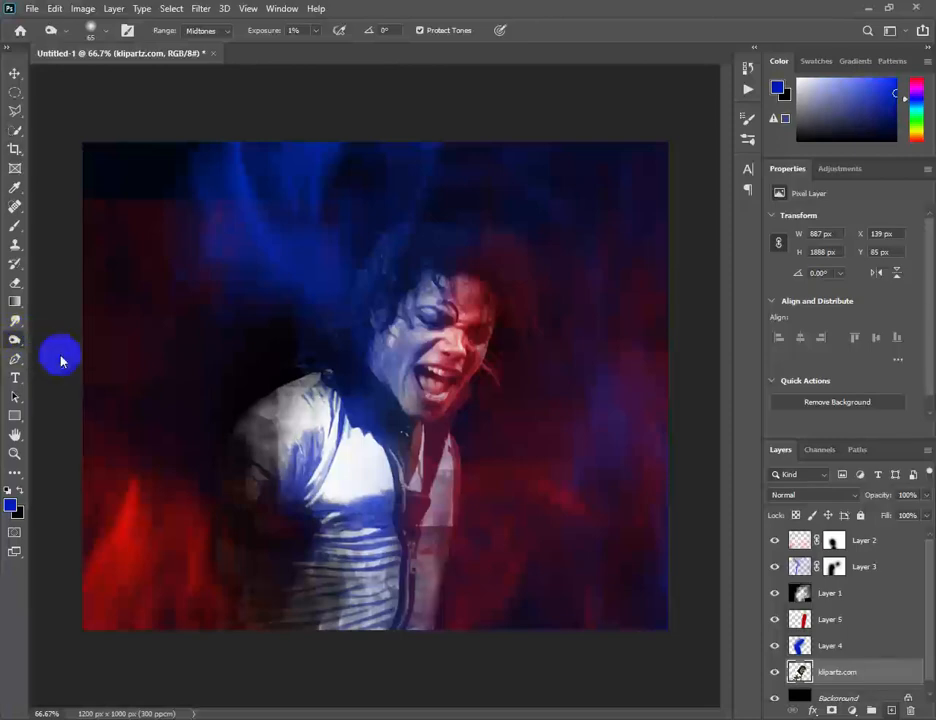
# Step: Switch to the Dodge tool and lighten the temple and upper cheek on the blue side with a brush of about 35 px
pyautogui.scroll(3, 357, 357)
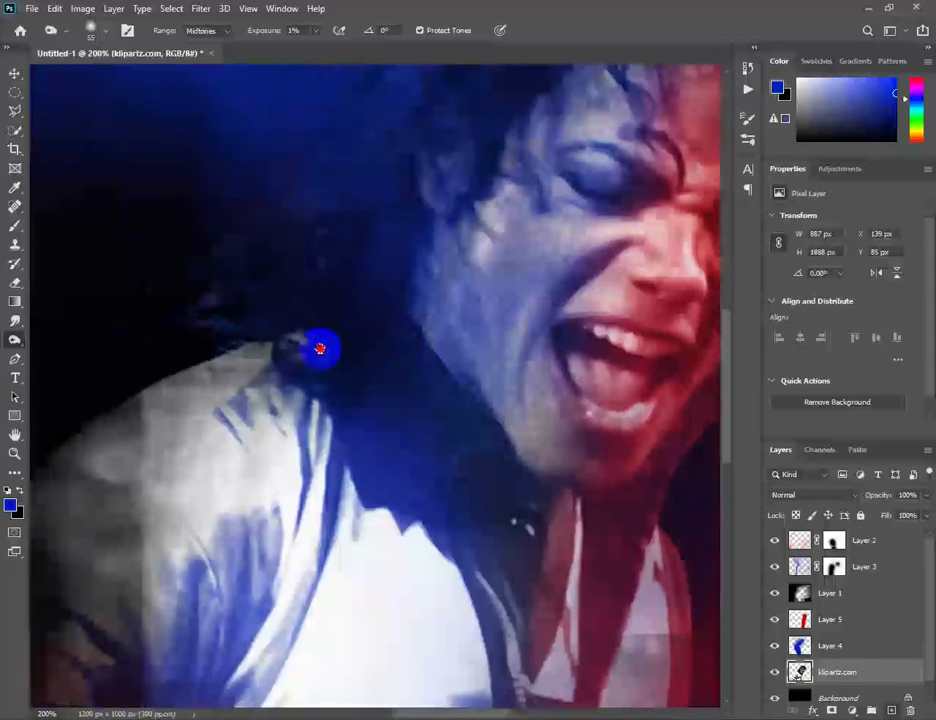
pyautogui.moveTo(320, 348); pyautogui.dragTo(376, 346)
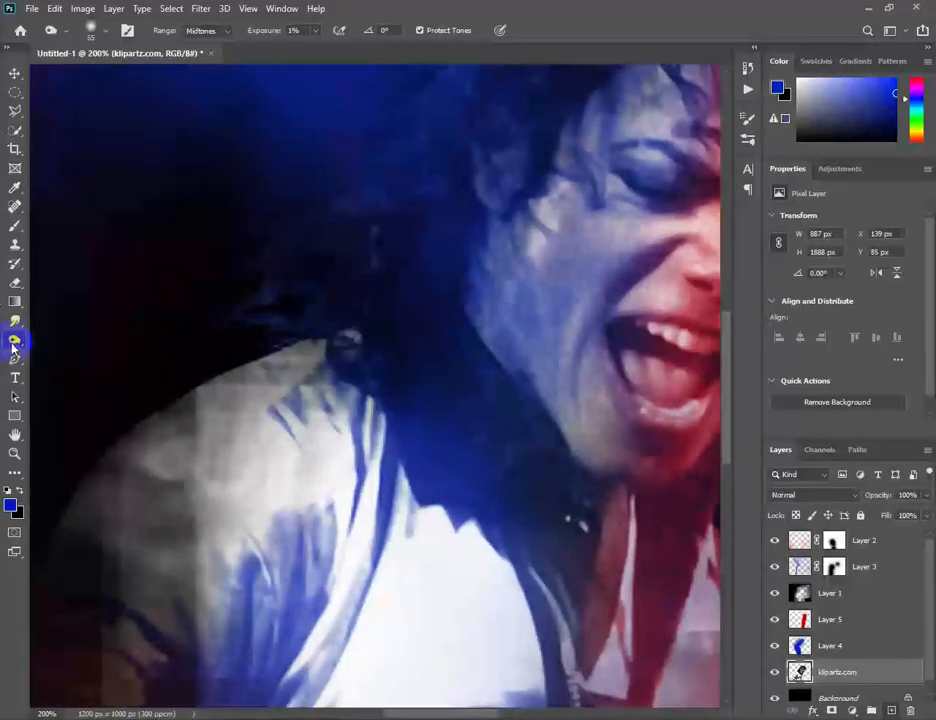
pyautogui.rightClick(21, 345)
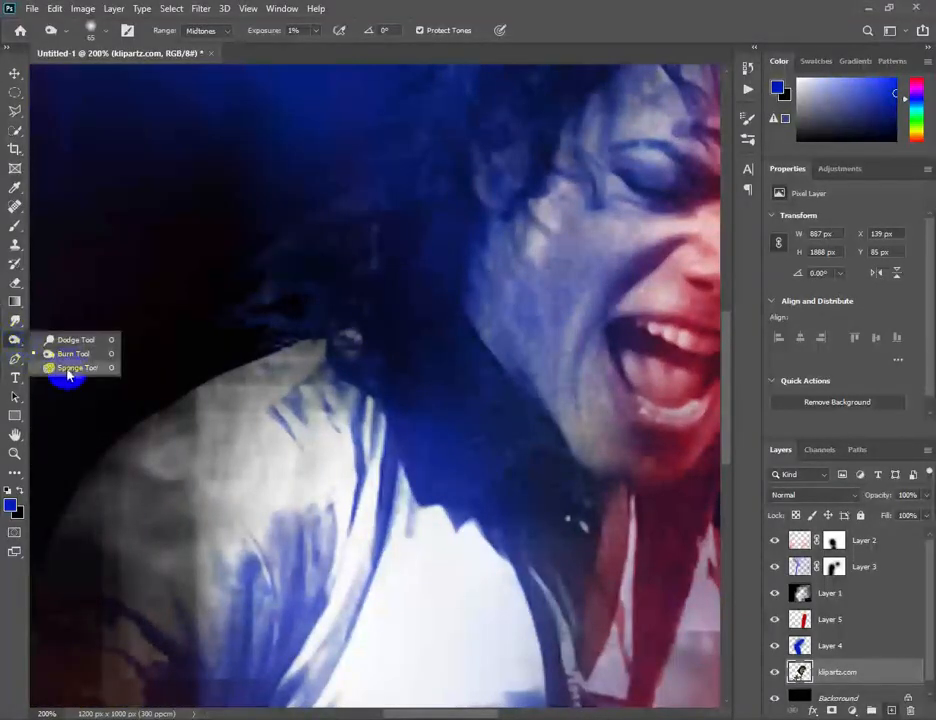
pyautogui.click(67, 341)
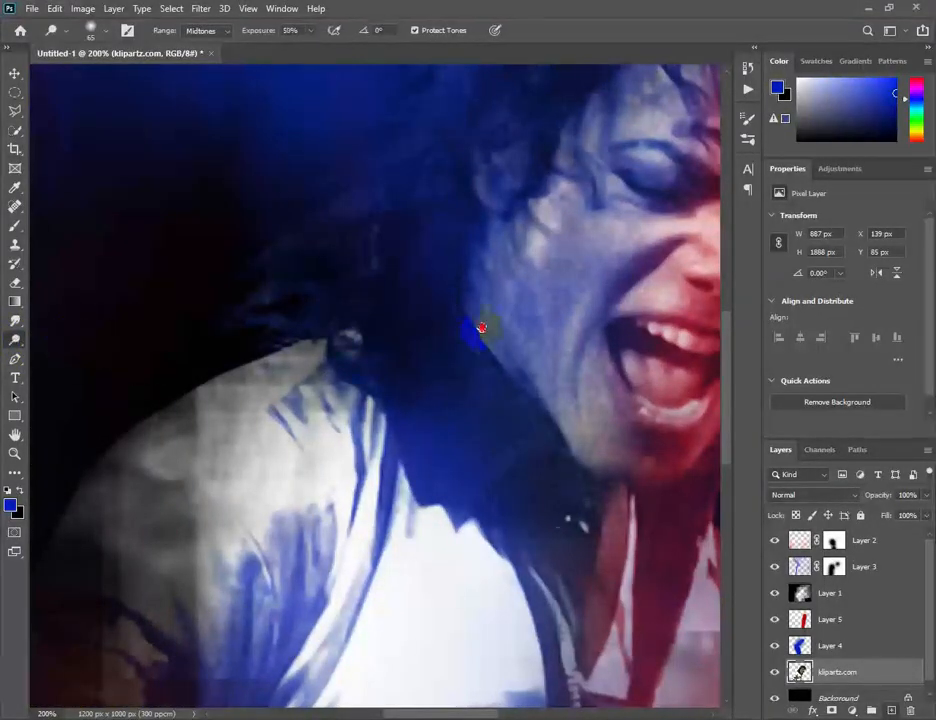
pyautogui.moveTo(481, 324); pyautogui.dragTo(294, 470)
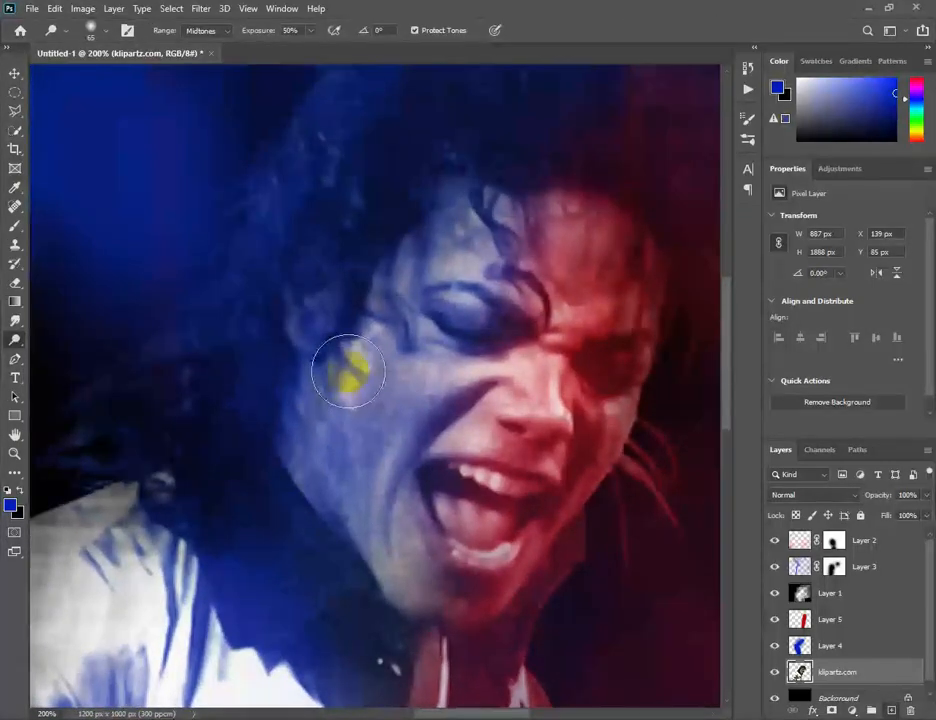
pyautogui.press('[')
pyautogui.press('[')
pyautogui.press('[')
pyautogui.press('[')
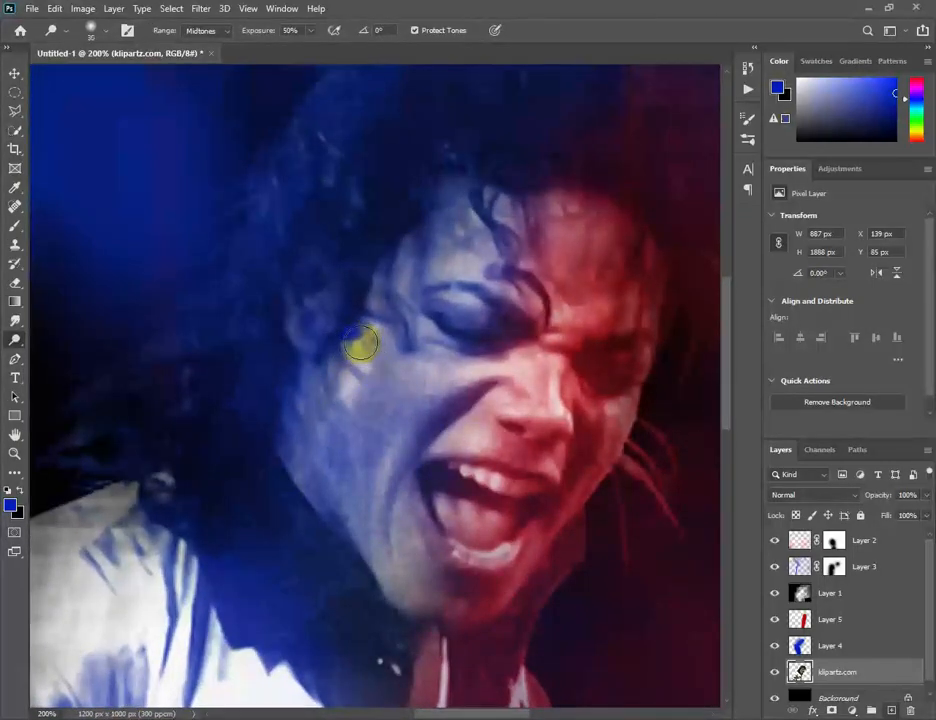
pyautogui.moveTo(361, 343)
pyautogui.mouseDown()
pyautogui.moveTo(351, 382)
pyautogui.moveTo(354, 372)
pyautogui.mouseUp()
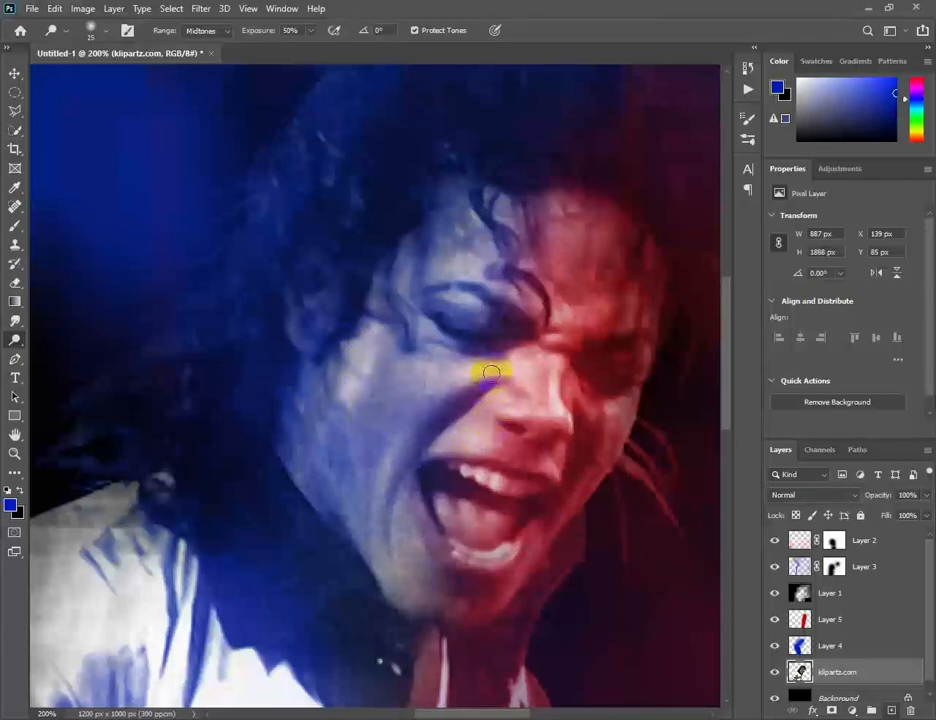
# Step: Dodge the highlights on the upper cheek, nose bridge, eyelid and forehead, resizing the brush to suit each area
pyautogui.moveTo(497, 369)
pyautogui.mouseDown()
pyautogui.moveTo(441, 370)
pyautogui.moveTo(509, 371)
pyautogui.moveTo(522, 375)
pyautogui.moveTo(527, 394)
pyautogui.moveTo(520, 360)
pyautogui.moveTo(527, 412)
pyautogui.moveTo(499, 409)
pyautogui.moveTo(557, 408)
pyautogui.moveTo(552, 385)
pyautogui.moveTo(561, 419)
pyautogui.mouseUp()
pyautogui.press(']')
pyautogui.press('[')
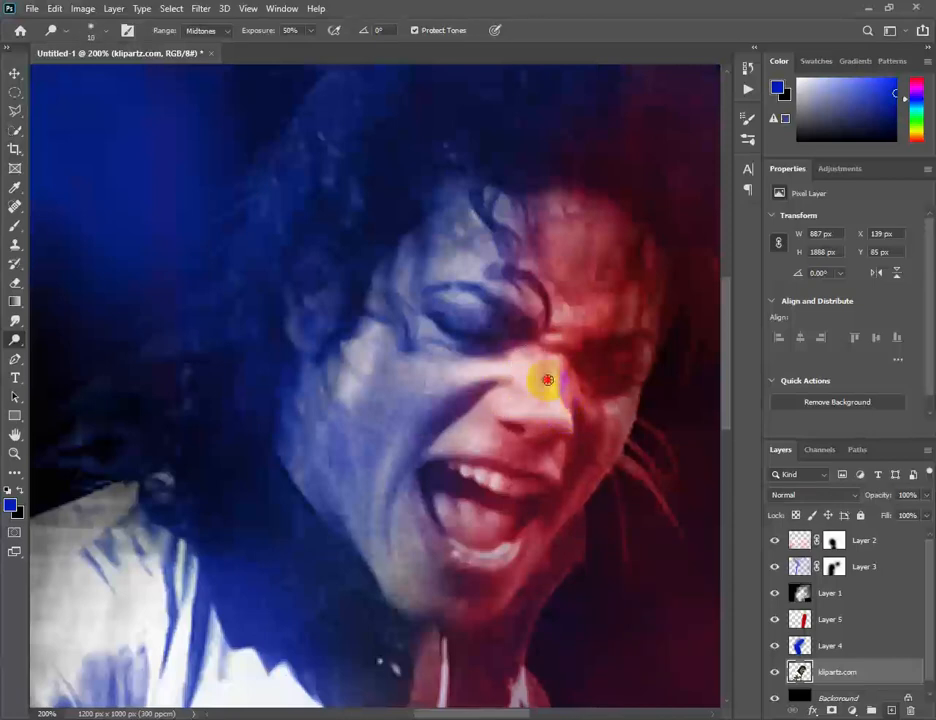
pyautogui.press(']')
pyautogui.press(']')
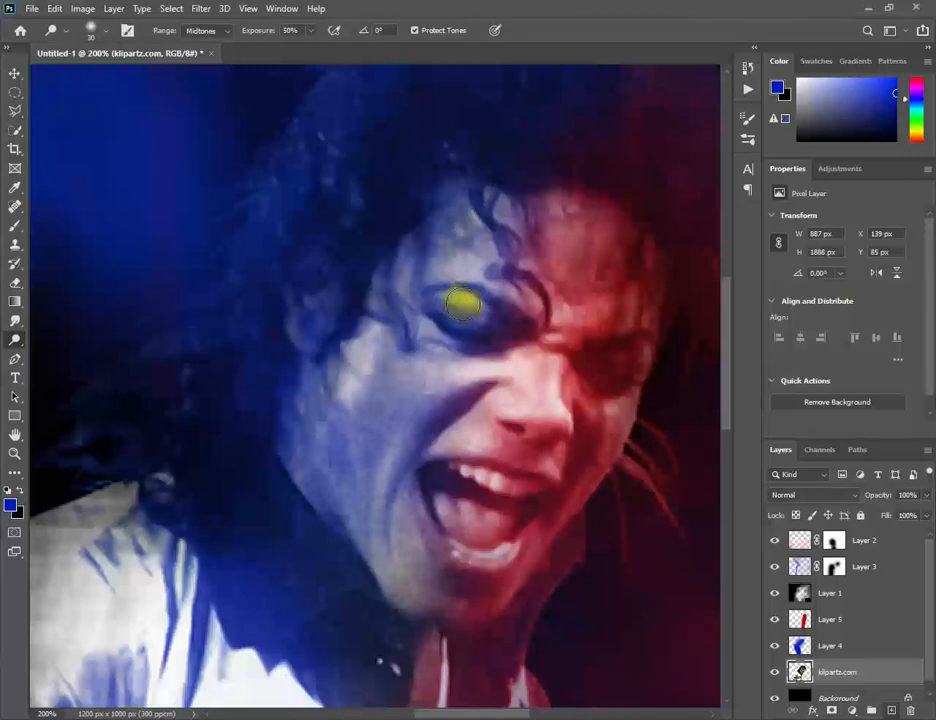
pyautogui.press(']')
pyautogui.moveTo(467, 263)
pyautogui.mouseDown()
pyautogui.moveTo(472, 224)
pyautogui.moveTo(462, 255)
pyautogui.moveTo(492, 219)
pyautogui.moveTo(496, 247)
pyautogui.moveTo(543, 314)
pyautogui.moveTo(552, 393)
pyautogui.mouseUp()
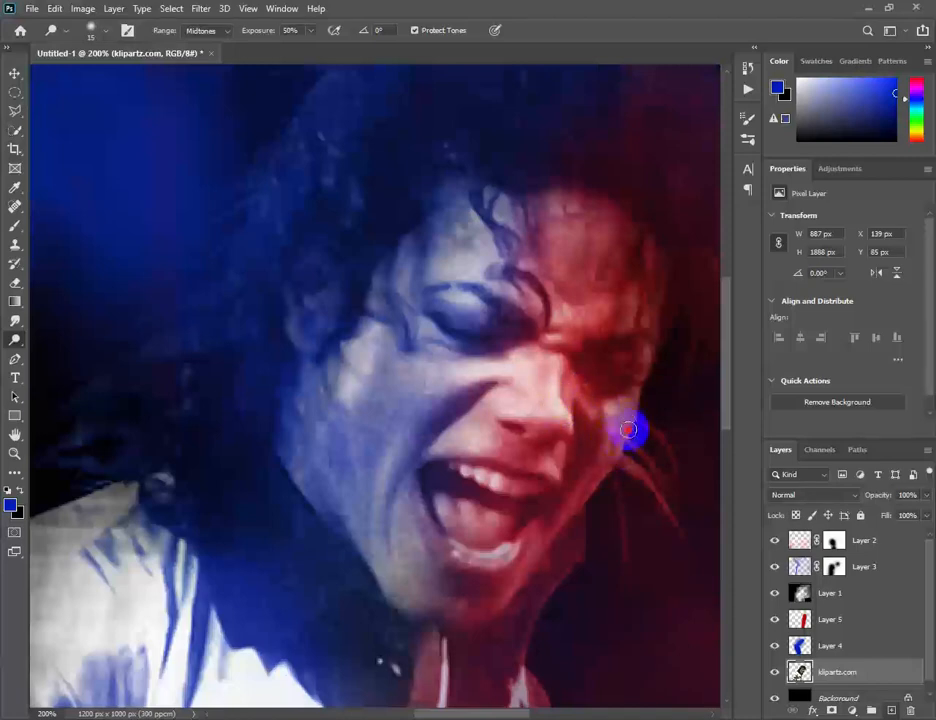
# Step: Dodge the lip area, nose tip and red-lit brow to brighten the centre of the face
pyautogui.moveTo(480, 552)
pyautogui.mouseDown()
pyautogui.moveTo(524, 548)
pyautogui.moveTo(497, 570)
pyautogui.moveTo(460, 562)
pyautogui.moveTo(498, 569)
pyautogui.moveTo(513, 551)
pyautogui.moveTo(525, 497)
pyautogui.moveTo(471, 474)
pyautogui.moveTo(504, 483)
pyautogui.moveTo(474, 475)
pyautogui.moveTo(478, 438)
pyautogui.moveTo(454, 440)
pyautogui.moveTo(476, 432)
pyautogui.moveTo(441, 448)
pyautogui.moveTo(476, 434)
pyautogui.mouseUp()
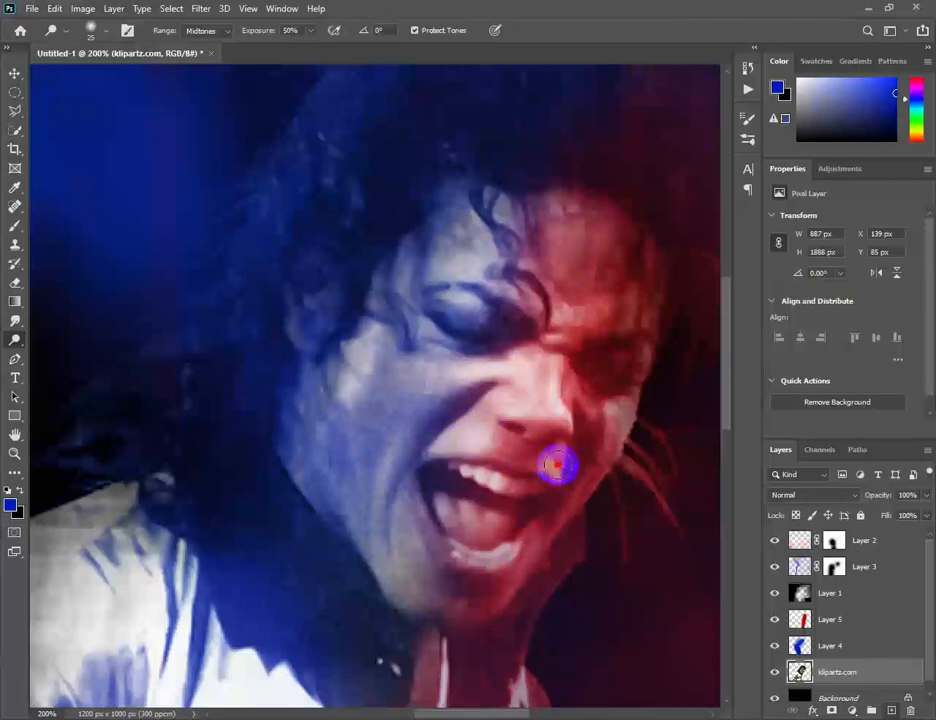
pyautogui.moveTo(550, 410)
pyautogui.mouseDown()
pyautogui.moveTo(545, 397)
pyautogui.moveTo(549, 409)
pyautogui.moveTo(522, 413)
pyautogui.mouseUp()
pyautogui.press(']')
pyautogui.moveTo(549, 319)
pyautogui.mouseDown()
pyautogui.moveTo(598, 304)
pyautogui.moveTo(577, 319)
pyautogui.moveTo(545, 319)
pyautogui.moveTo(596, 316)
pyautogui.moveTo(628, 297)
pyautogui.moveTo(584, 321)
pyautogui.moveTo(613, 303)
pyautogui.mouseUp()
# Step: Dodge the blue-side cheek, ear and curls, and the red-side hair strands with a brush of up to 45 px
pyautogui.click(405, 443)
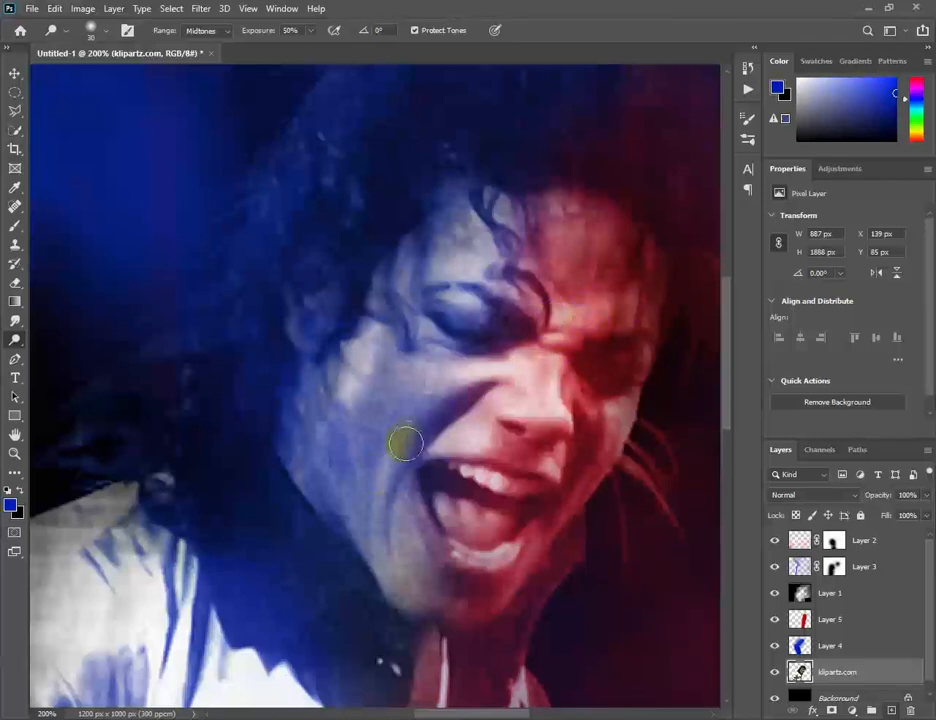
pyautogui.moveTo(386, 458)
pyautogui.mouseDown()
pyautogui.moveTo(378, 545)
pyautogui.moveTo(401, 598)
pyautogui.moveTo(384, 460)
pyautogui.moveTo(357, 384)
pyautogui.moveTo(321, 463)
pyautogui.mouseUp()
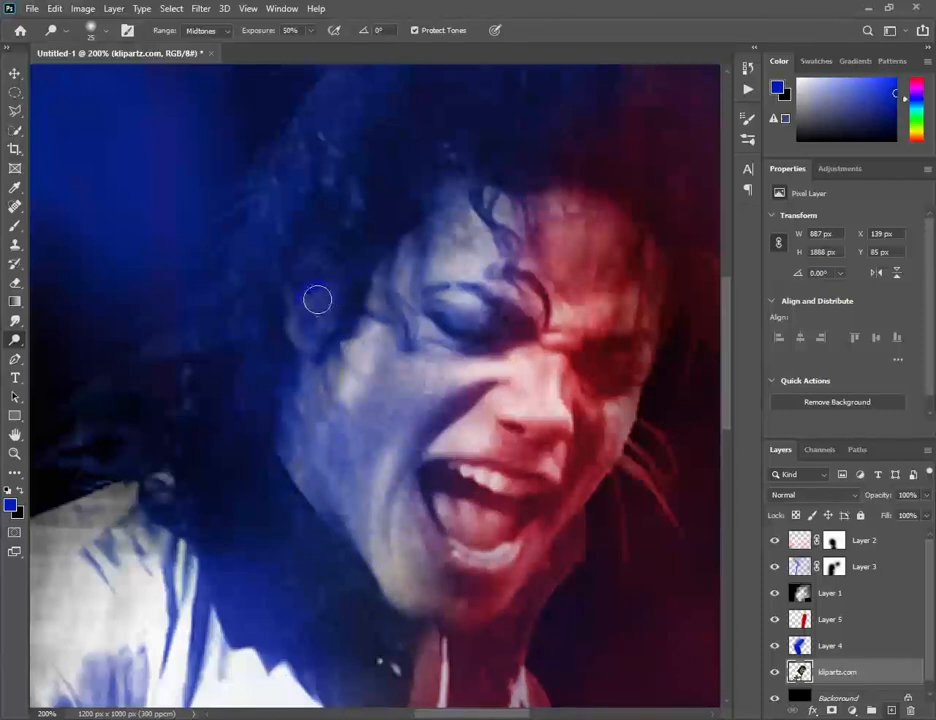
pyautogui.moveTo(295, 339)
pyautogui.mouseDown()
pyautogui.moveTo(318, 304)
pyautogui.moveTo(300, 339)
pyautogui.moveTo(297, 321)
pyautogui.moveTo(313, 307)
pyautogui.moveTo(281, 240)
pyautogui.moveTo(276, 179)
pyautogui.moveTo(262, 234)
pyautogui.moveTo(290, 187)
pyautogui.moveTo(330, 153)
pyautogui.moveTo(276, 235)
pyautogui.moveTo(338, 157)
pyautogui.moveTo(261, 217)
pyautogui.moveTo(324, 146)
pyautogui.moveTo(215, 257)
pyautogui.moveTo(290, 250)
pyautogui.moveTo(314, 200)
pyautogui.moveTo(166, 386)
pyautogui.moveTo(371, 196)
pyautogui.moveTo(378, 140)
pyautogui.moveTo(333, 294)
pyautogui.moveTo(320, 312)
pyautogui.moveTo(314, 265)
pyautogui.moveTo(274, 301)
pyautogui.moveTo(281, 348)
pyautogui.moveTo(321, 346)
pyautogui.moveTo(417, 242)
pyautogui.moveTo(407, 238)
pyautogui.moveTo(412, 271)
pyautogui.moveTo(447, 325)
pyautogui.moveTo(538, 274)
pyautogui.moveTo(494, 233)
pyautogui.moveTo(370, 226)
pyautogui.mouseUp()
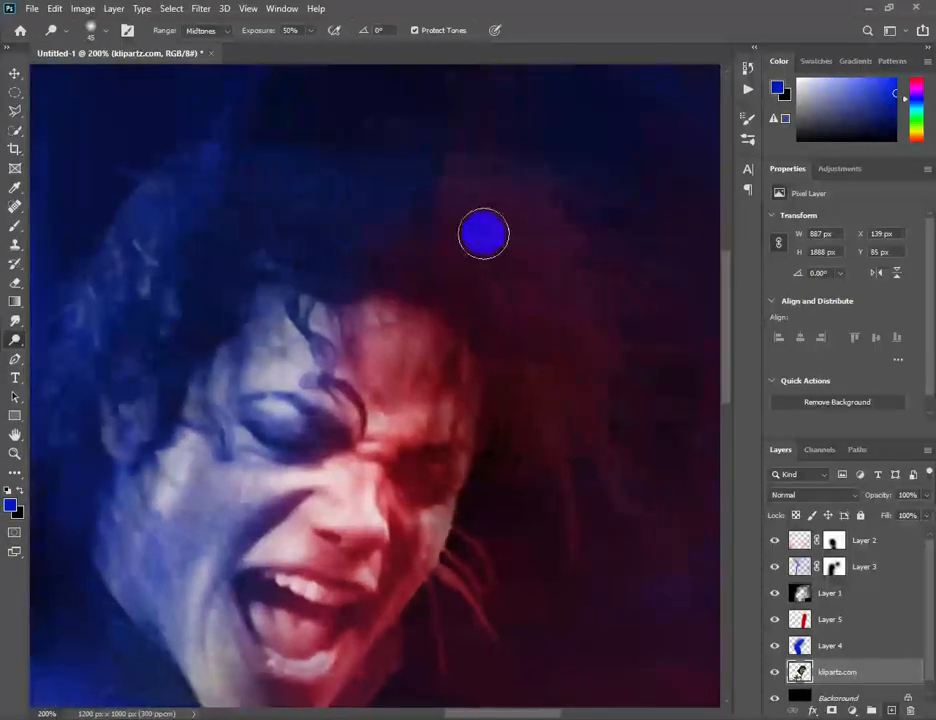
pyautogui.moveTo(493, 282)
pyautogui.mouseDown()
pyautogui.moveTo(529, 282)
pyautogui.moveTo(558, 418)
pyautogui.moveTo(539, 369)
pyautogui.moveTo(526, 516)
pyautogui.moveTo(558, 522)
pyautogui.moveTo(476, 606)
pyautogui.moveTo(455, 589)
pyautogui.moveTo(491, 625)
pyautogui.moveTo(482, 631)
pyautogui.moveTo(518, 594)
pyautogui.mouseUp()
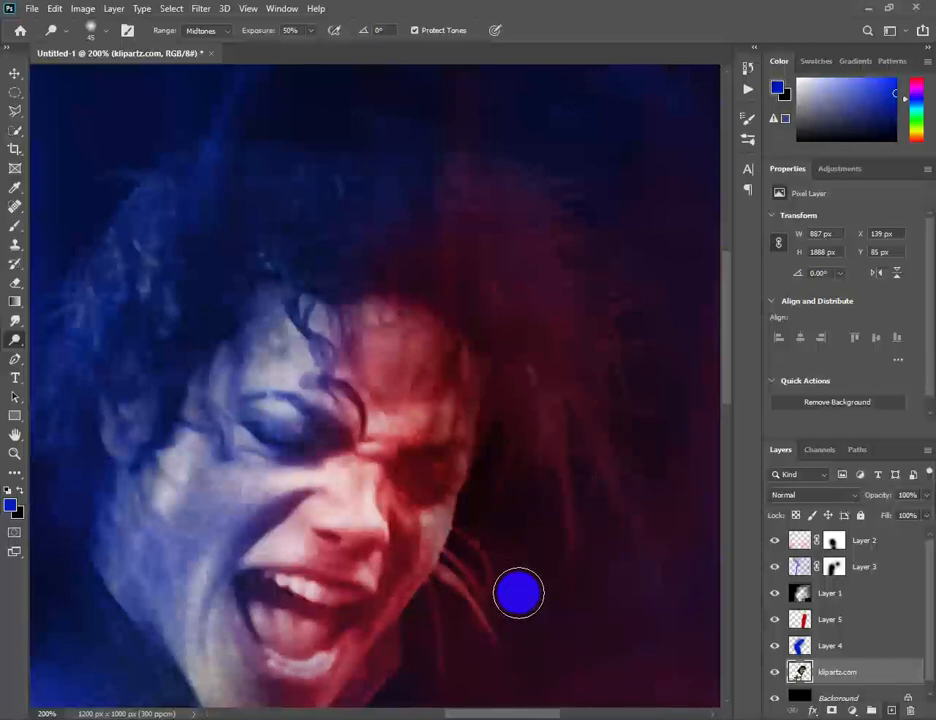
pyautogui.hotkey('ctrl', '-')
pyautogui.hotkey('ctrl', '-')
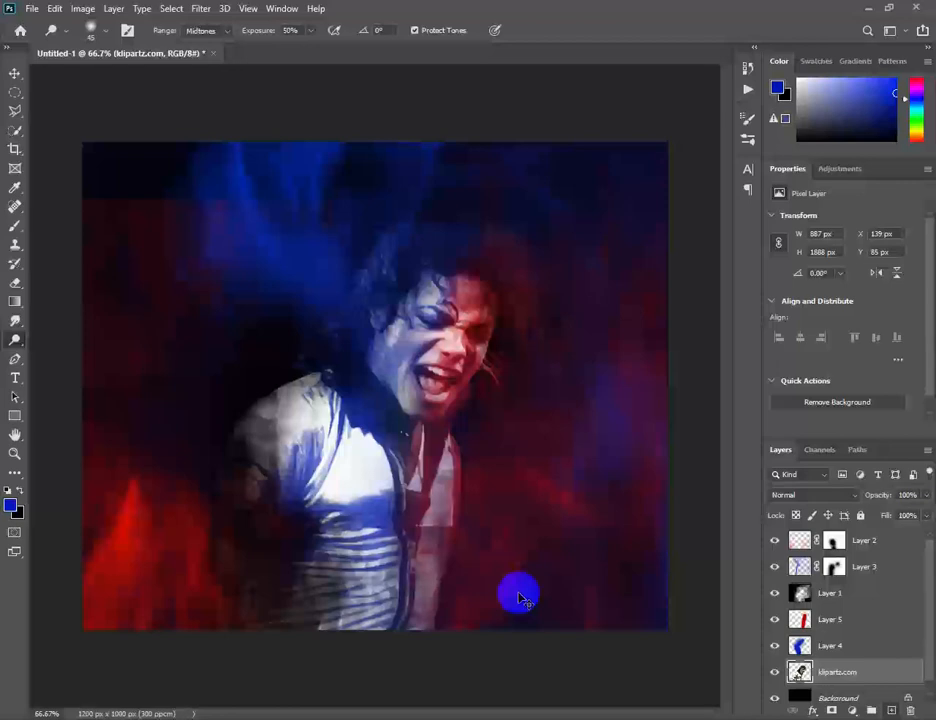
# Step: Duplicate all layers from Layer 2 down to klipartz.com and merge the duplicates into one layer
pyautogui.click(14, 74)
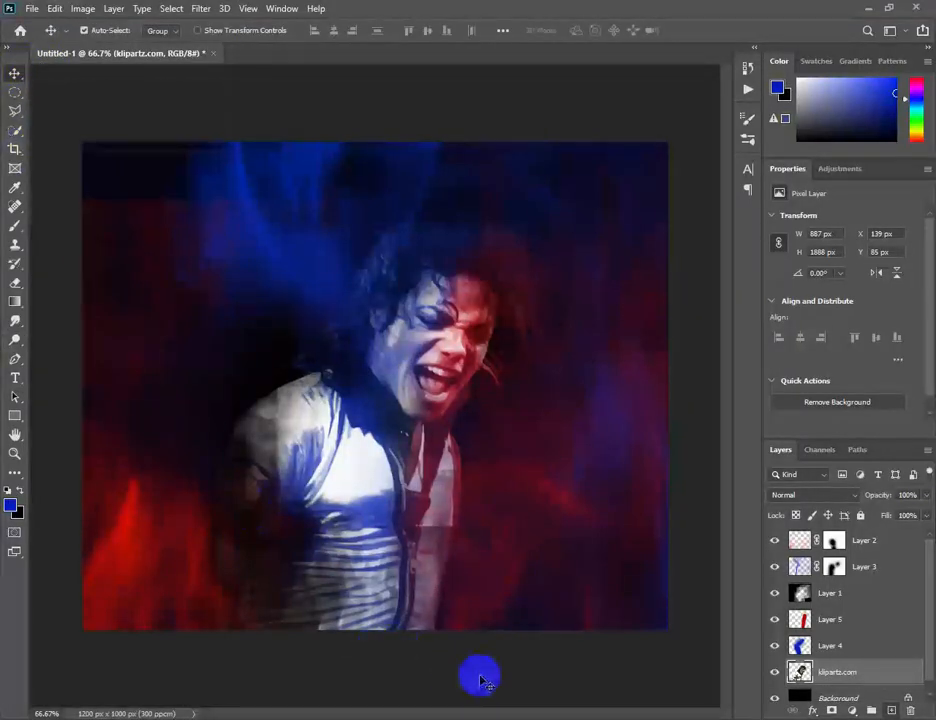
pyautogui.click(901, 550)
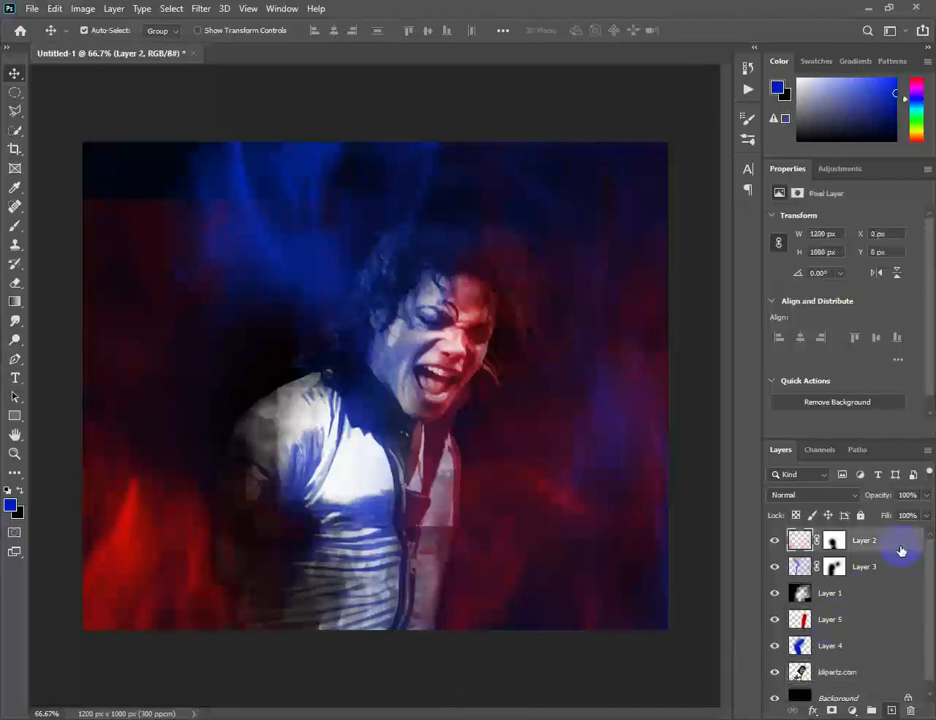
pyautogui.moveTo(929, 574); pyautogui.dragTo(928, 600)
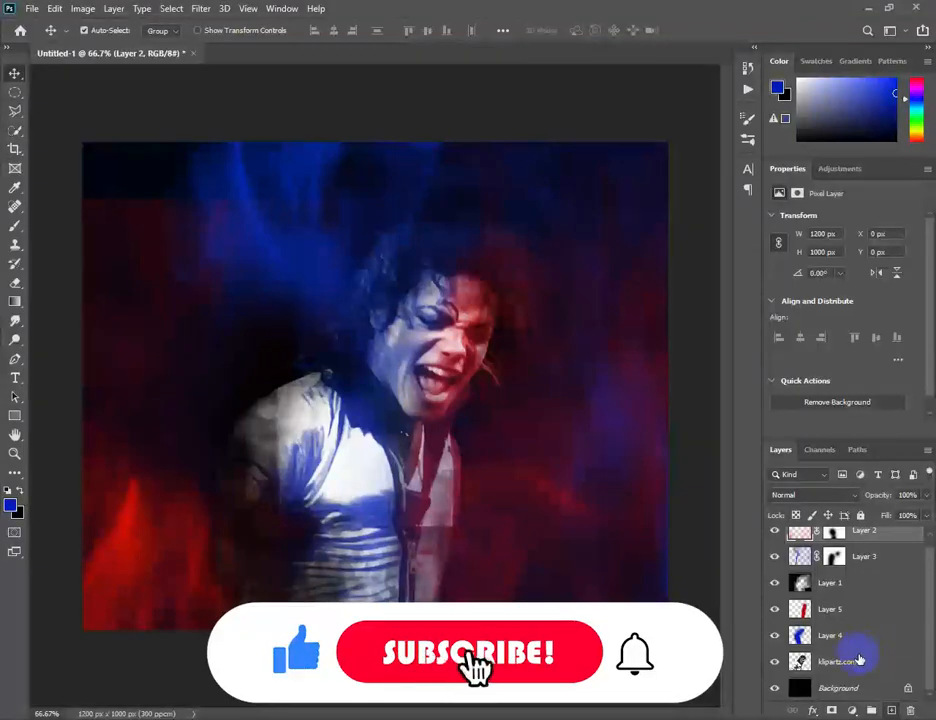
pyautogui.keyDown('shift'); pyautogui.click(856, 661); pyautogui.keyUp('shift')
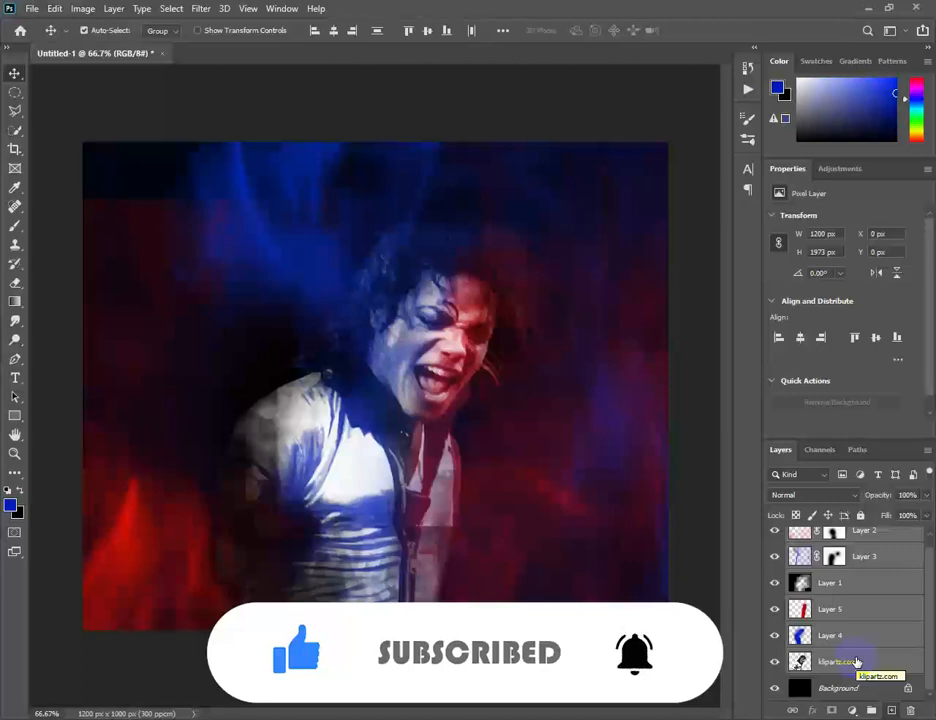
pyautogui.hotkey('ctrl', 'j')
pyautogui.hotkey('ctrl', 'e')
# Step: Open the Oil Paint filter on the merged copy and set Stylization to 7.8 and Cleanliness to 8.4, previewing the eye at 200%
pyautogui.click(203, 9)
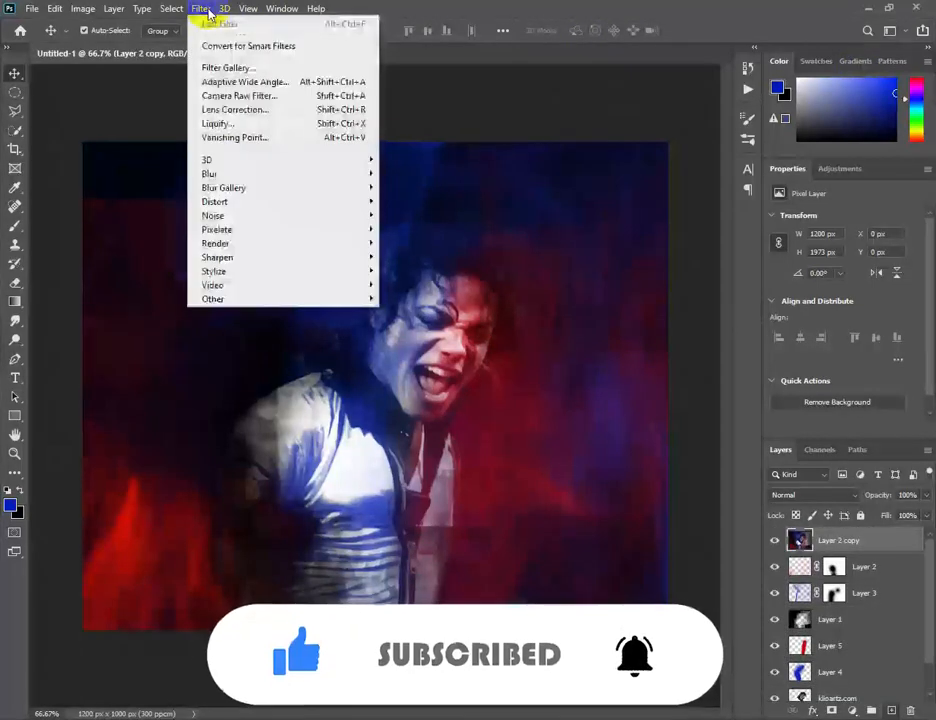
pyautogui.moveTo(240, 272)
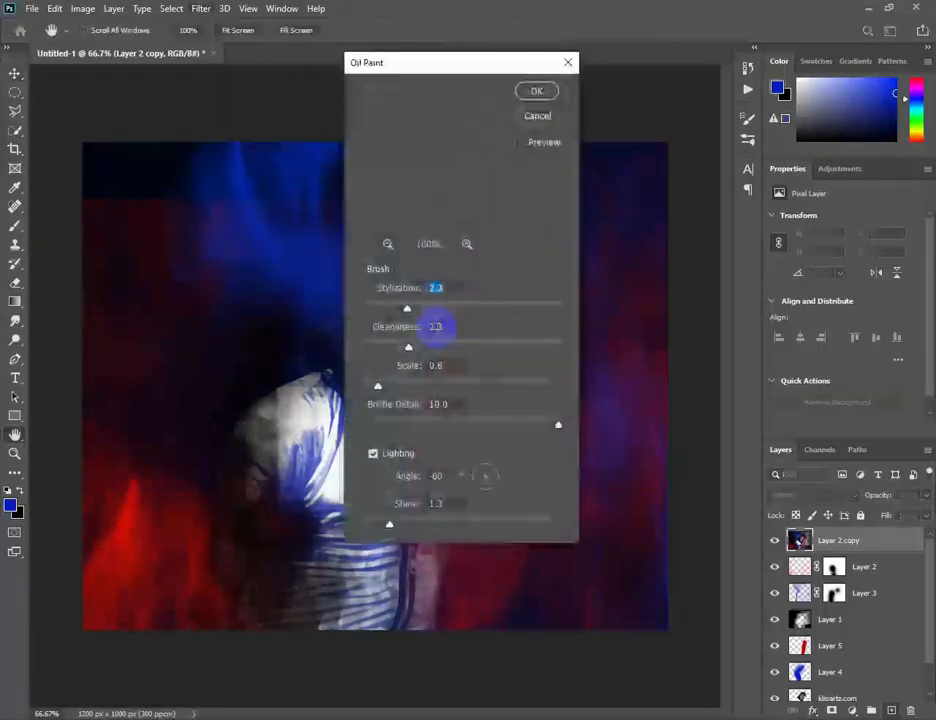
pyautogui.moveTo(498, 68)
pyautogui.mouseDown()
pyautogui.moveTo(679, 167)
pyautogui.moveTo(688, 184)
pyautogui.mouseUp()
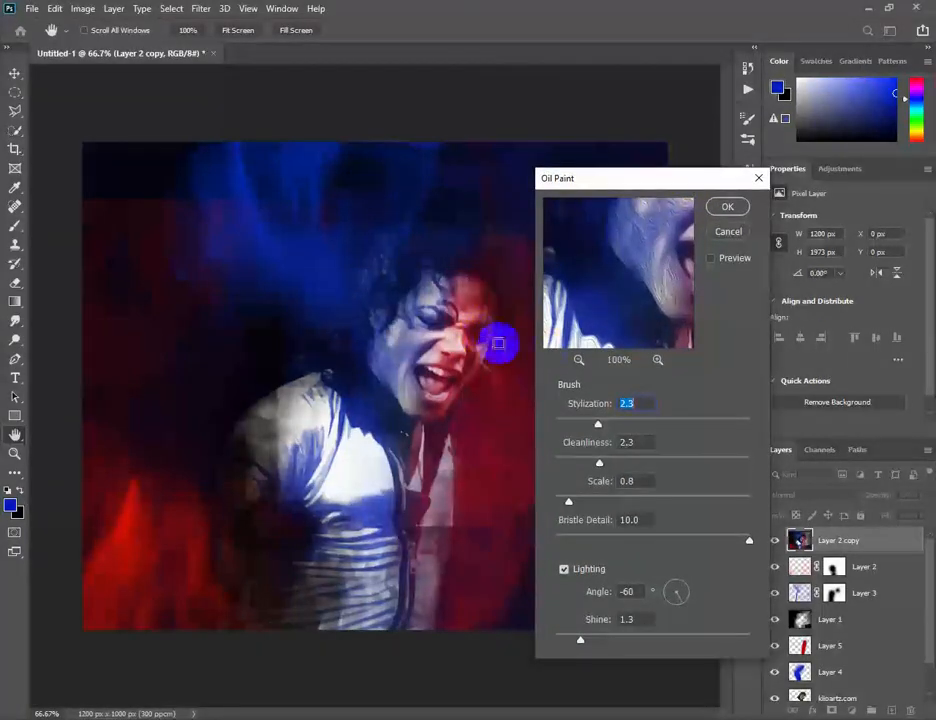
pyautogui.click(656, 361)
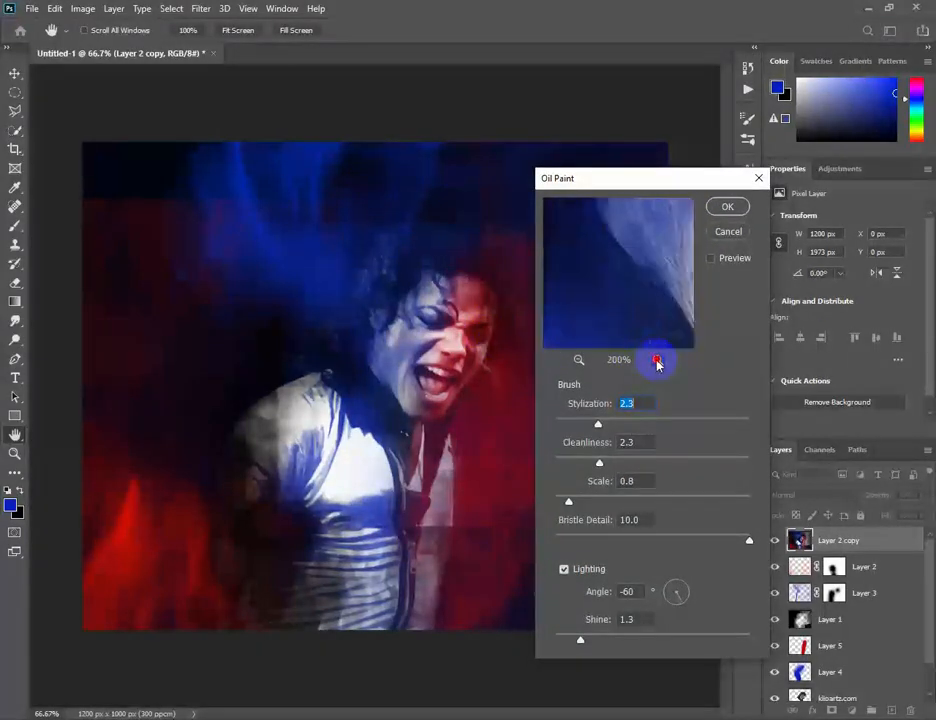
pyautogui.click(657, 361)
pyautogui.click(578, 360)
pyautogui.moveTo(660, 232)
pyautogui.mouseDown()
pyautogui.moveTo(599, 324)
pyautogui.moveTo(607, 328)
pyautogui.mouseUp()
pyautogui.moveTo(646, 257)
pyautogui.mouseDown()
pyautogui.moveTo(614, 313)
pyautogui.moveTo(600, 299)
pyautogui.moveTo(591, 305)
pyautogui.mouseUp()
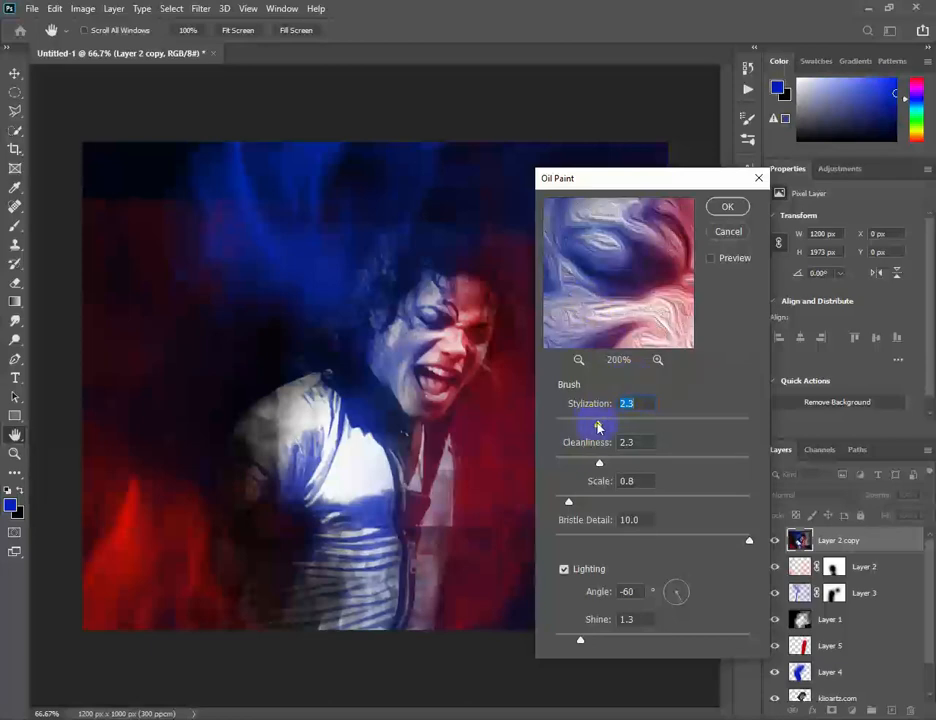
pyautogui.moveTo(598, 428); pyautogui.dragTo(706, 426)
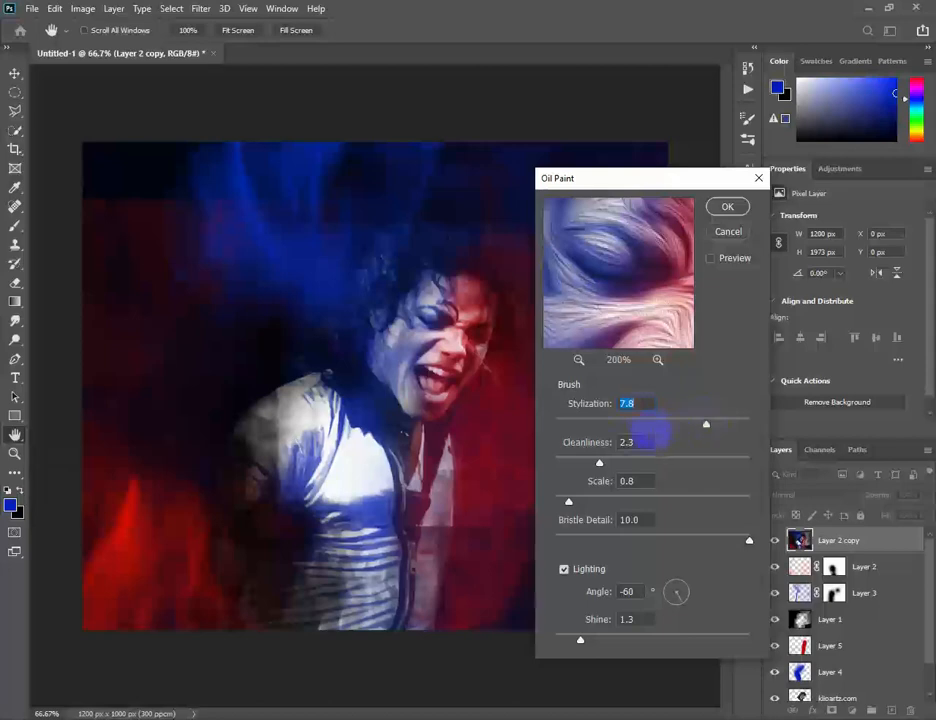
pyautogui.moveTo(599, 466); pyautogui.dragTo(719, 464)
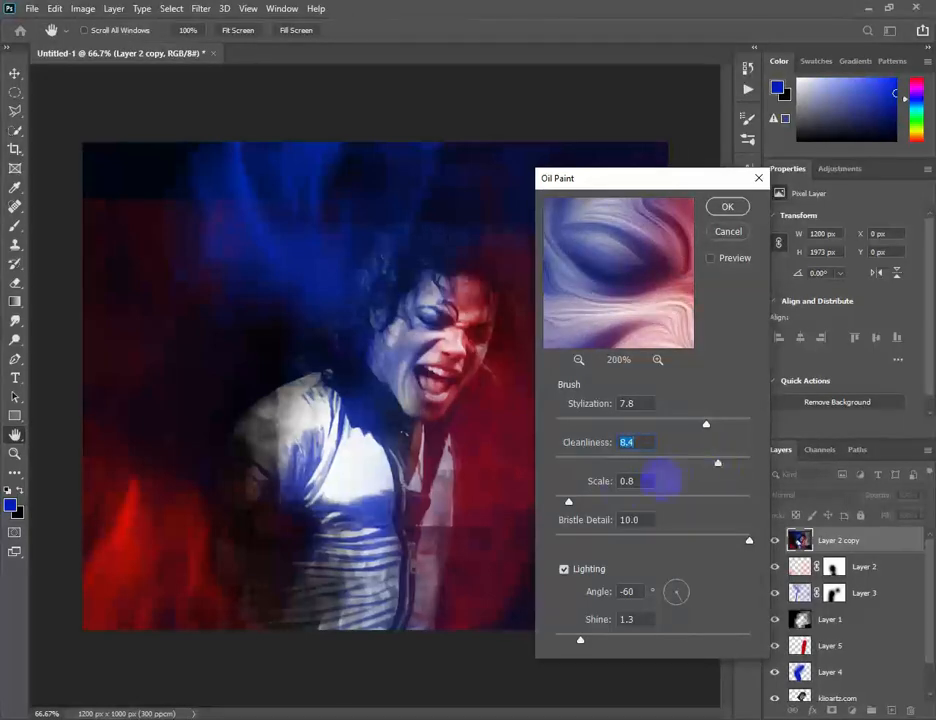
# Step: Set the Oil Paint Scale to 8.9 and Bristle Detail to 4.2, and apply the filter
pyautogui.moveTo(568, 503); pyautogui.dragTo(729, 514)
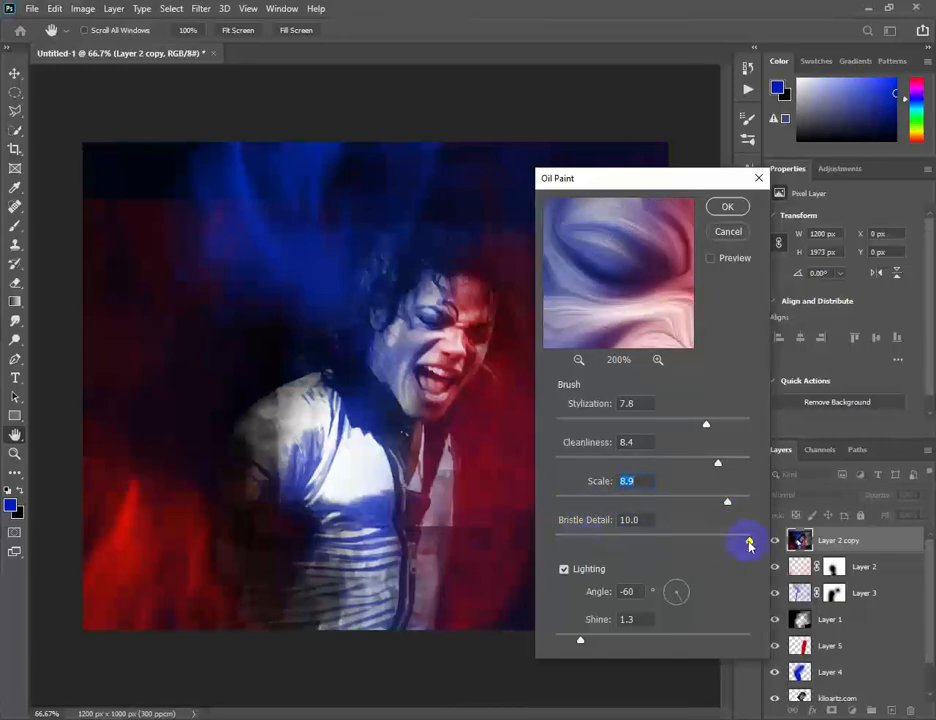
pyautogui.moveTo(750, 546); pyautogui.dragTo(637, 550)
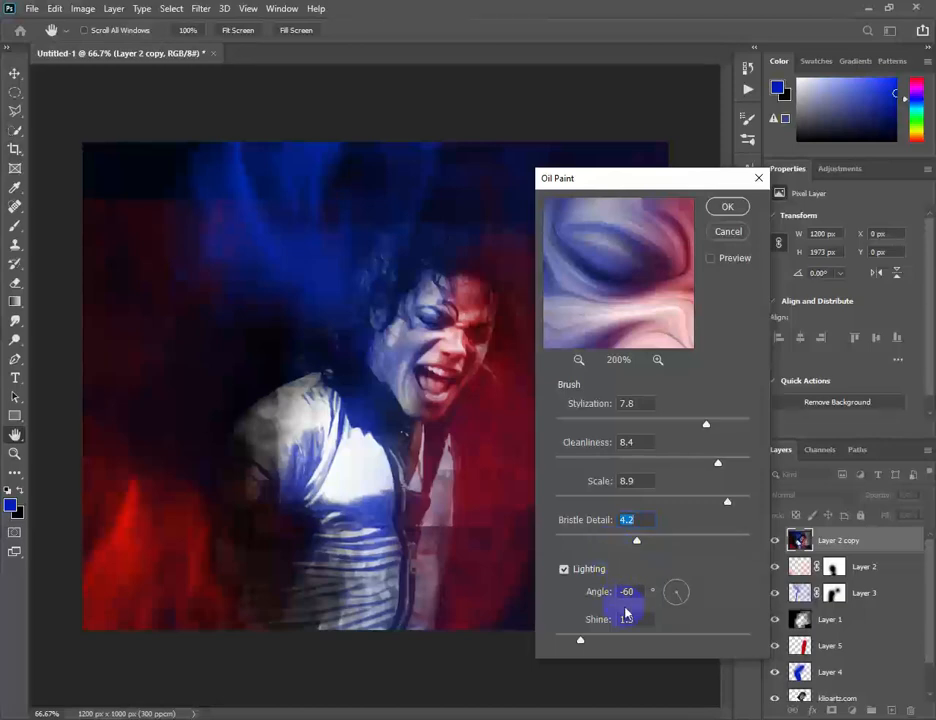
pyautogui.click(727, 210)
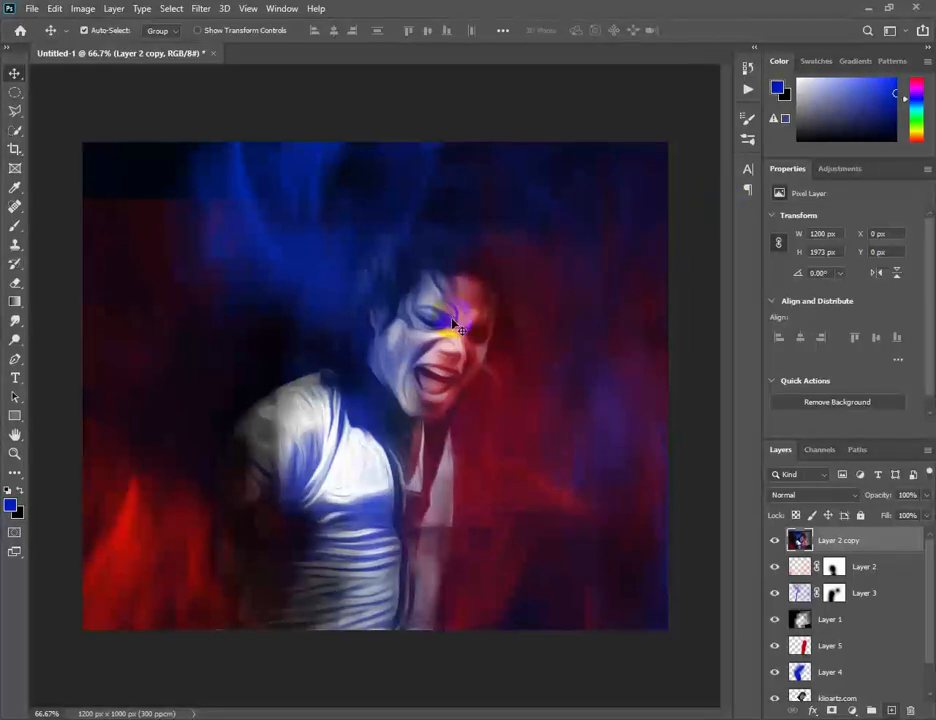
pyautogui.scroll(1, 455, 325)
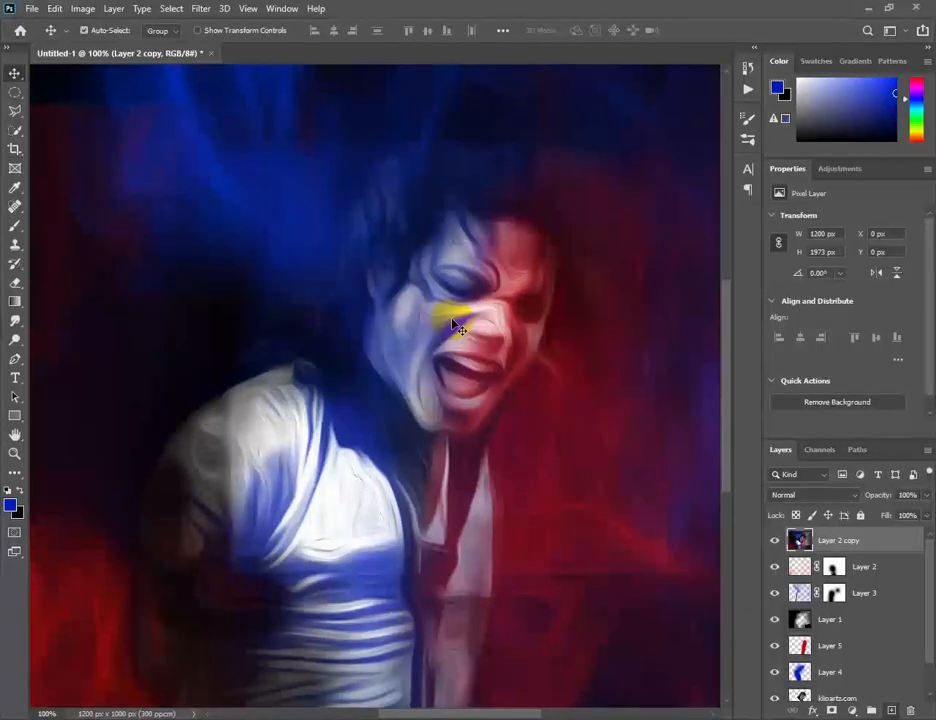
pyautogui.scroll(-1, 455, 325)
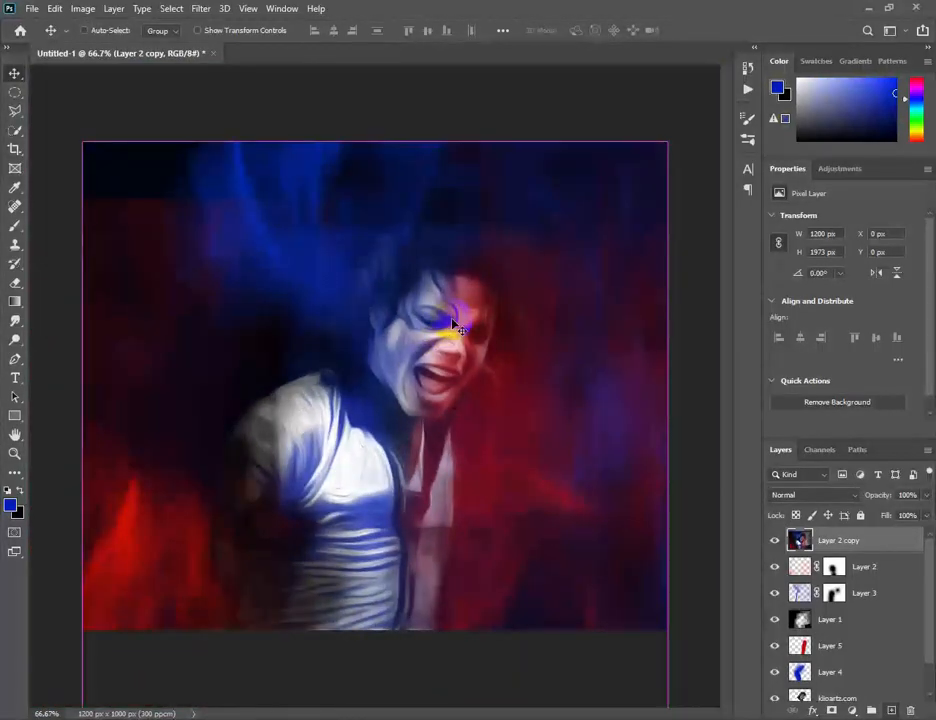
pyautogui.press('ctrl')
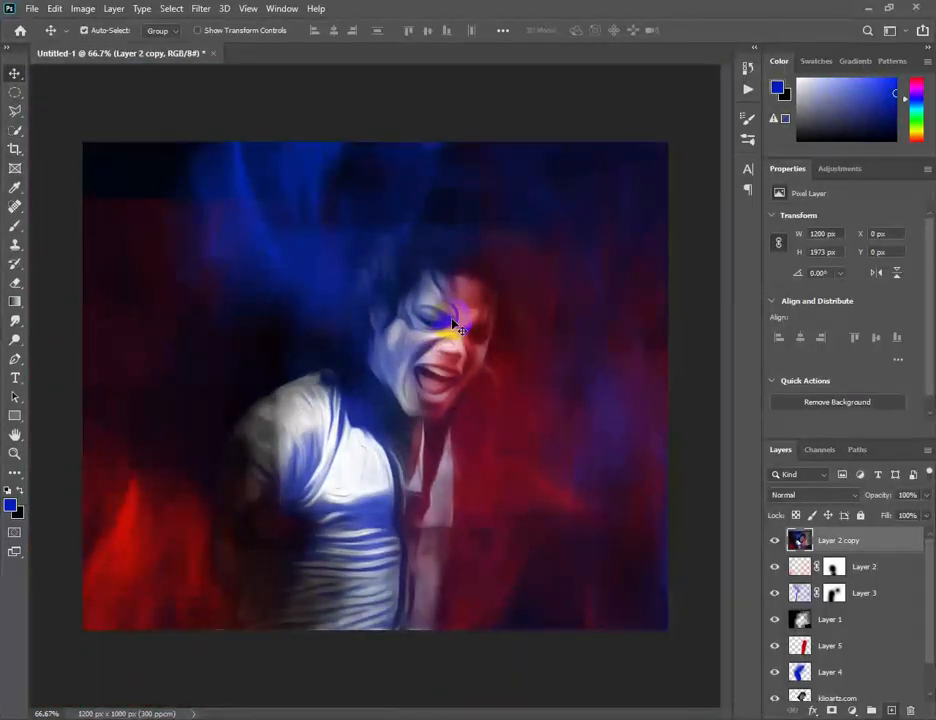
pyautogui.moveTo(455, 325); pyautogui.dragTo(525, 420)
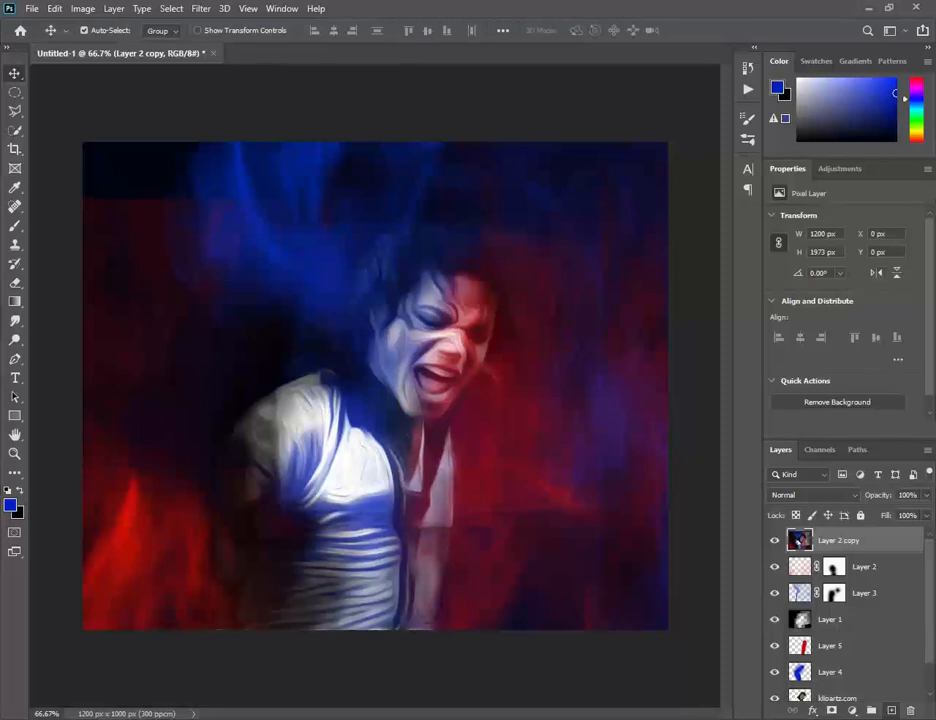
pyautogui.click(210, 10)
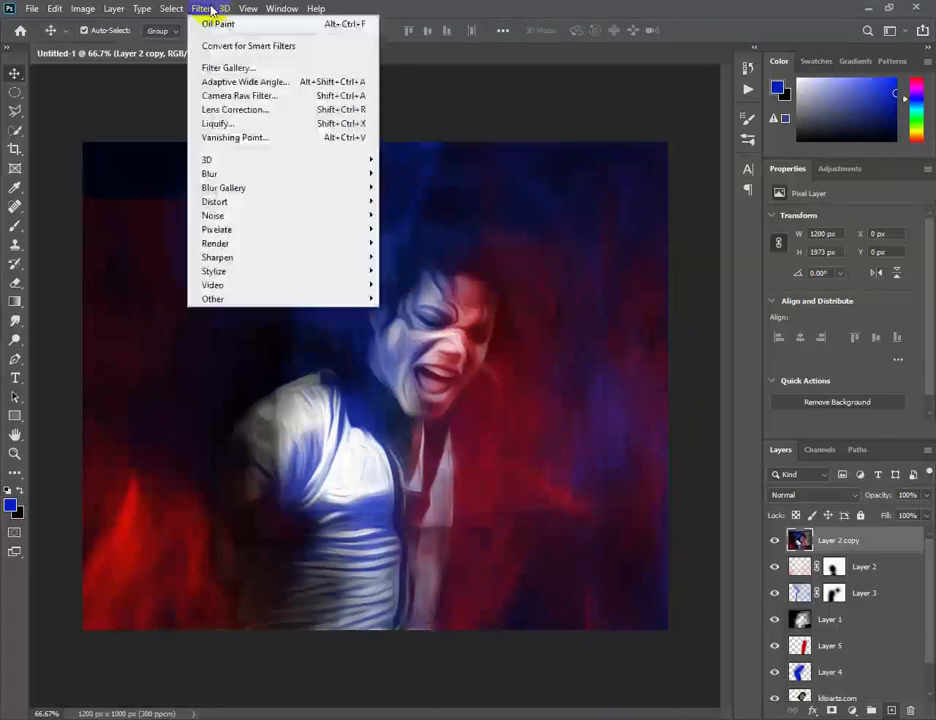
pyautogui.click(255, 68)
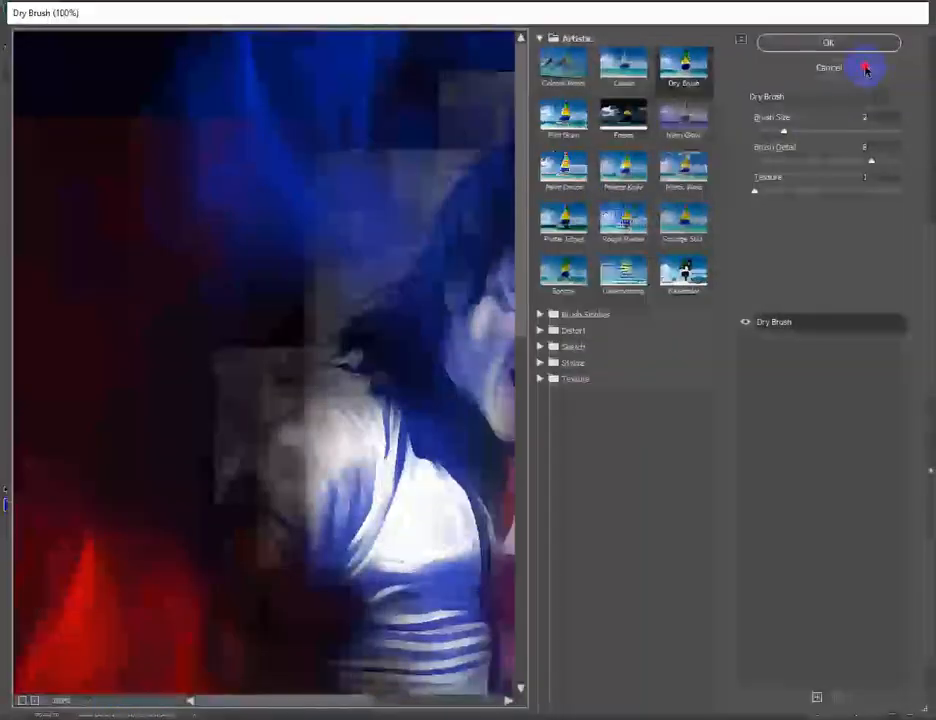
pyautogui.click(860, 60)
# Step: Open the Camera Raw filter on the merged copy and set Temperature to -15 and Tint to -8
pyautogui.click(202, 9)
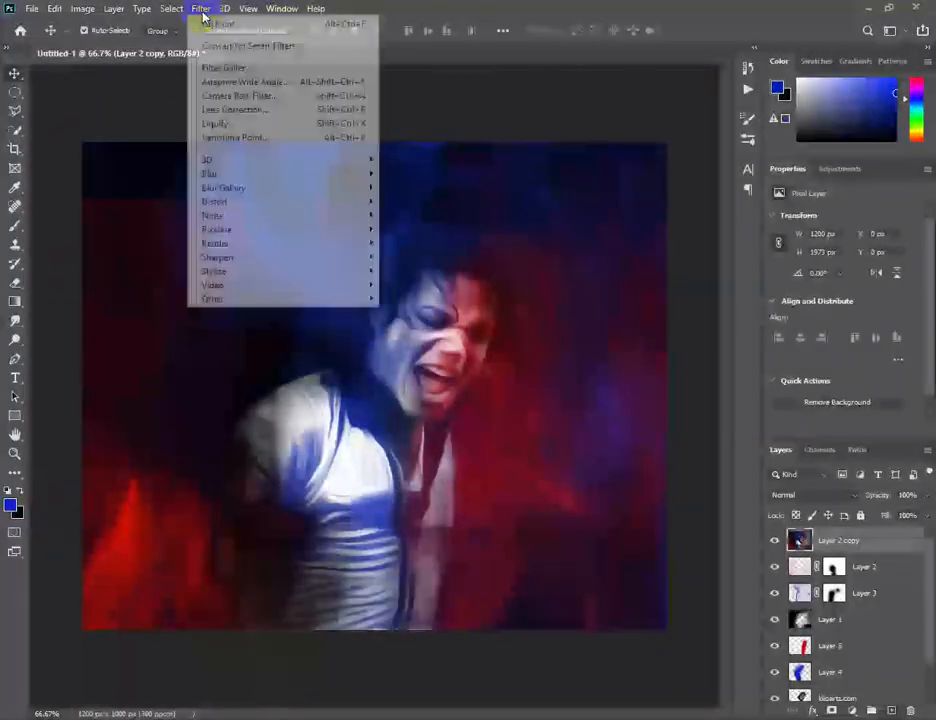
pyautogui.click(250, 95)
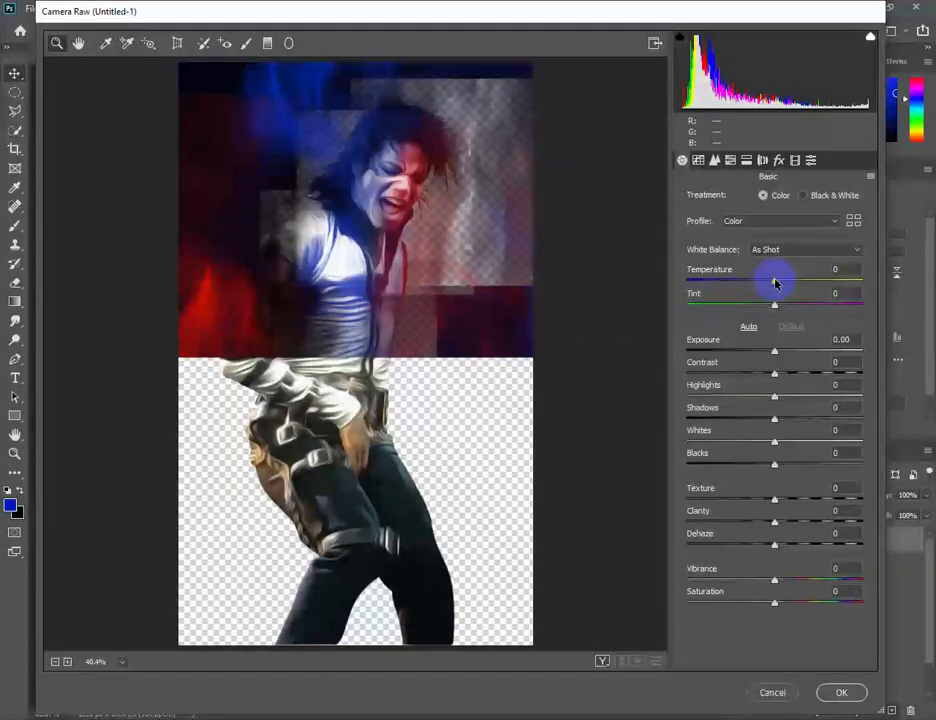
pyautogui.moveTo(775, 283)
pyautogui.mouseDown()
pyautogui.moveTo(762, 279)
pyautogui.moveTo(788, 305)
pyautogui.moveTo(779, 307)
pyautogui.moveTo(789, 305)
pyautogui.moveTo(767, 303)
pyautogui.mouseUp()
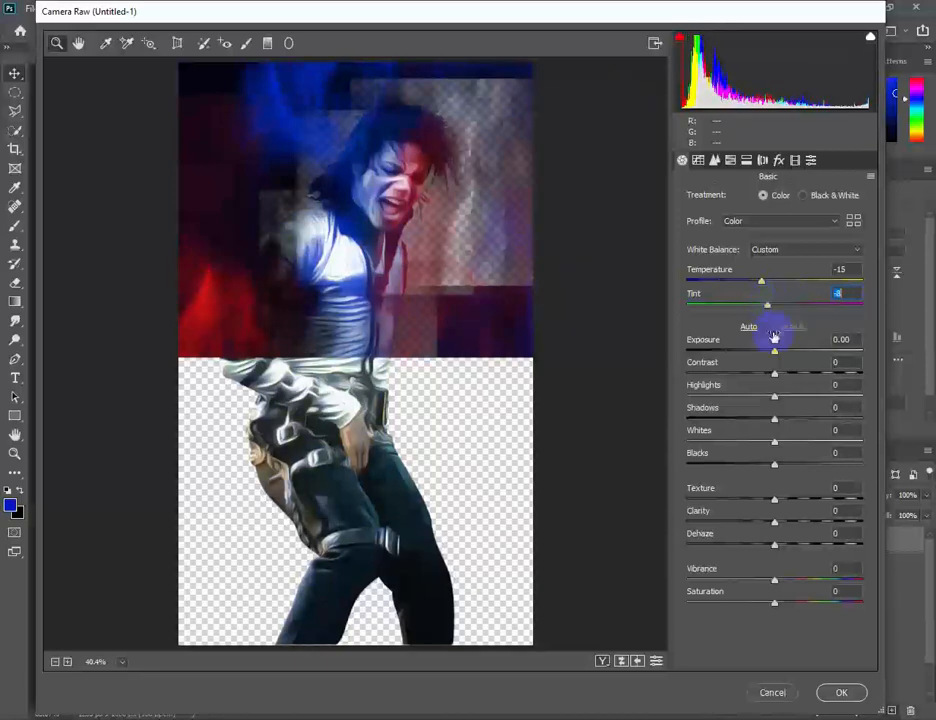
# Step: Set Exposure to -0.50, Highlights to +40, Shadows to +10 and Blacks to -15, and apply the Camera Raw filter
pyautogui.moveTo(774, 352); pyautogui.dragTo(805, 381)
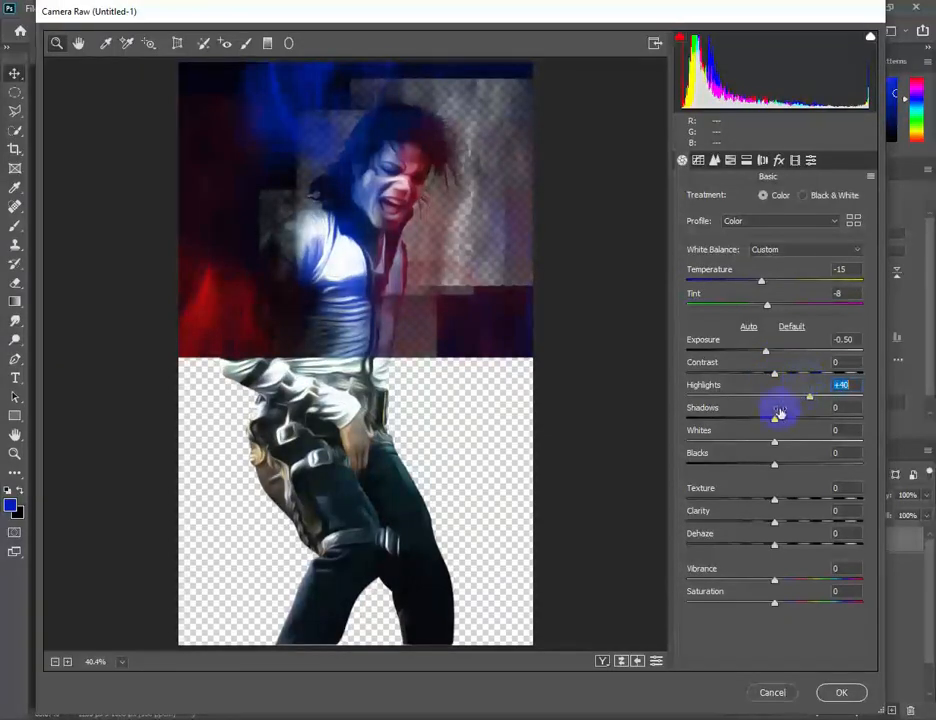
pyautogui.moveTo(774, 423)
pyautogui.mouseDown()
pyautogui.moveTo(748, 421)
pyautogui.moveTo(829, 424)
pyautogui.moveTo(780, 423)
pyautogui.mouseUp()
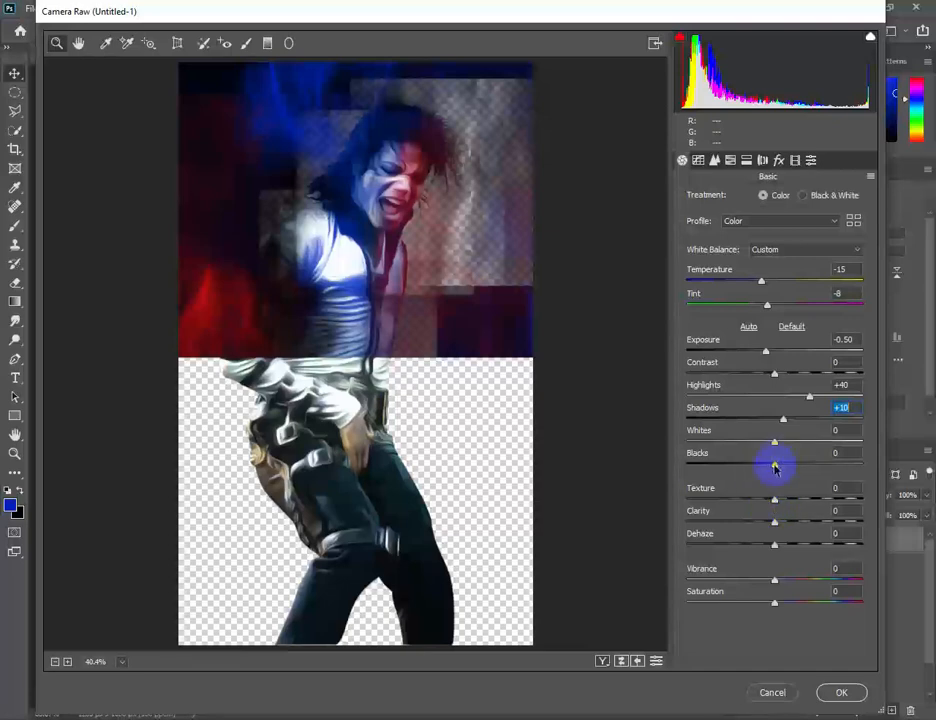
pyautogui.moveTo(775, 467)
pyautogui.mouseDown()
pyautogui.moveTo(800, 472)
pyautogui.moveTo(733, 472)
pyautogui.moveTo(761, 479)
pyautogui.mouseUp()
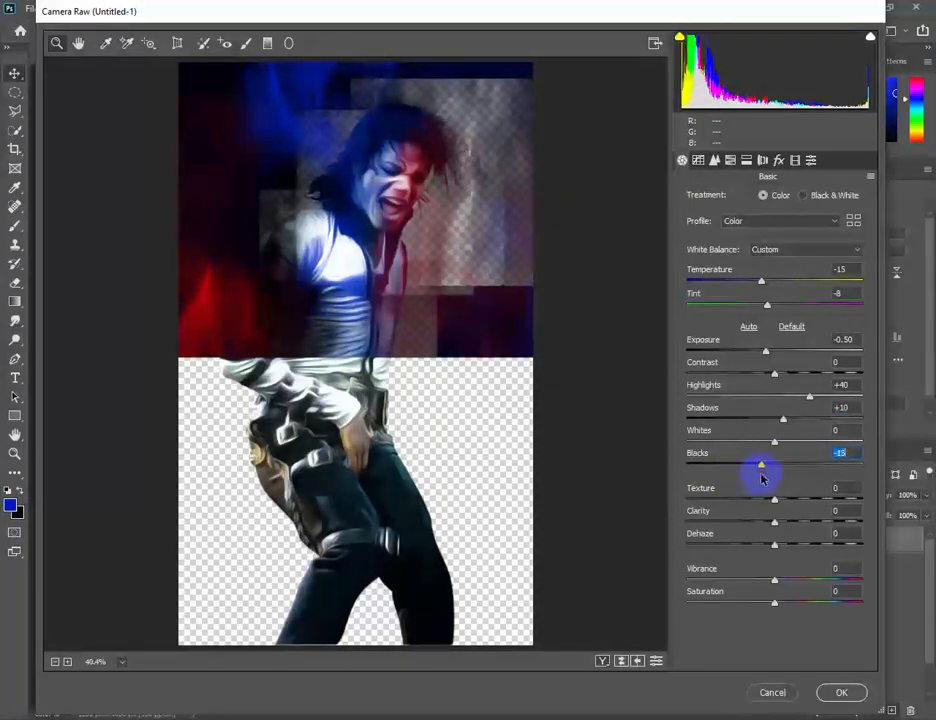
pyautogui.click(834, 691)
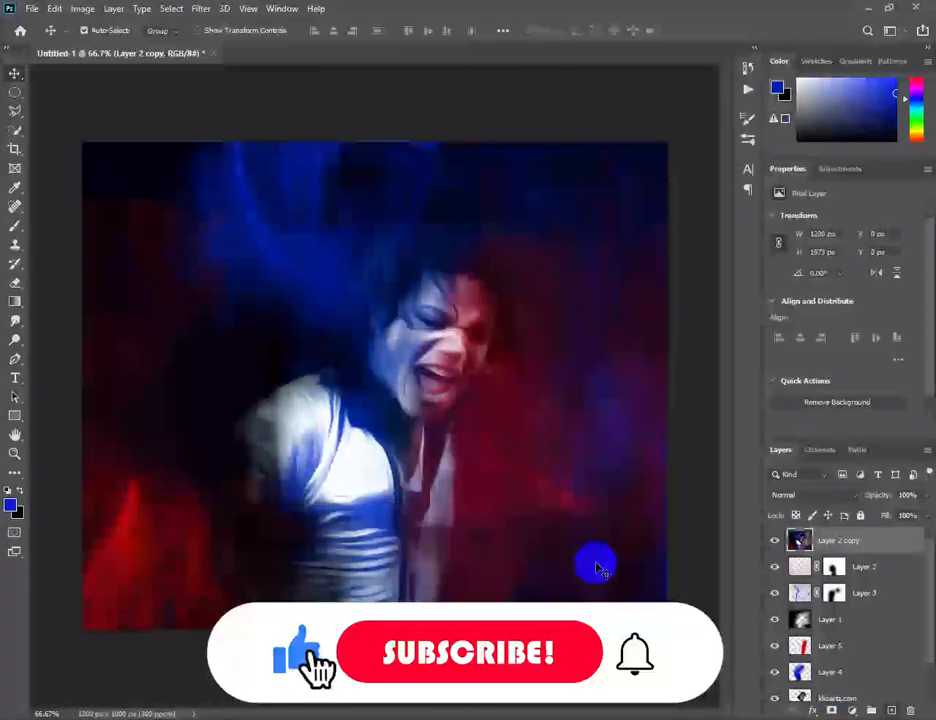